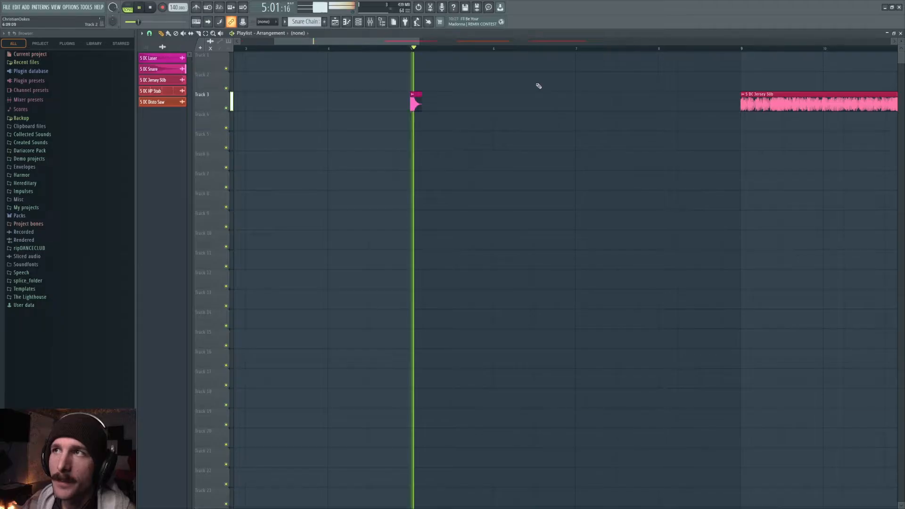
Play back the DC Jersey Stib clip starting at bar 9
left_click_drag(378, 42, 437, 42)
left_click(472, 49)
key("space")
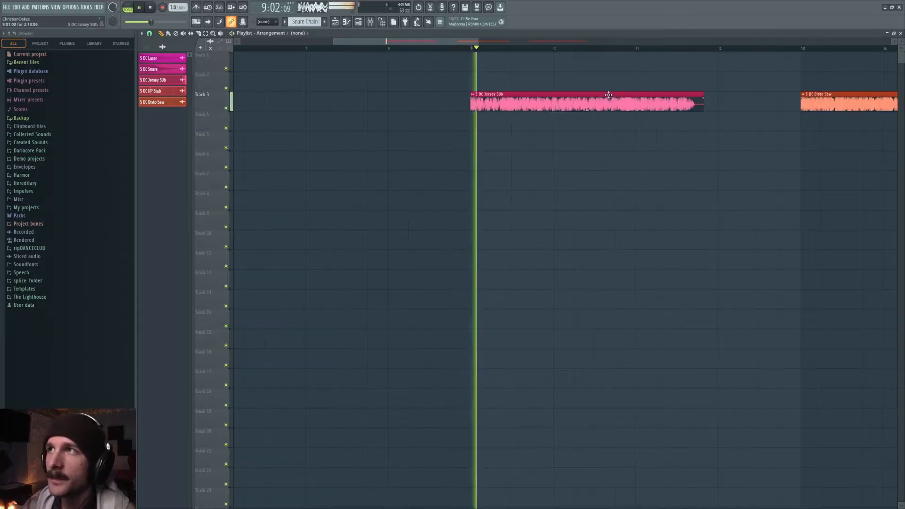
left_click_drag(457, 42, 495, 55)
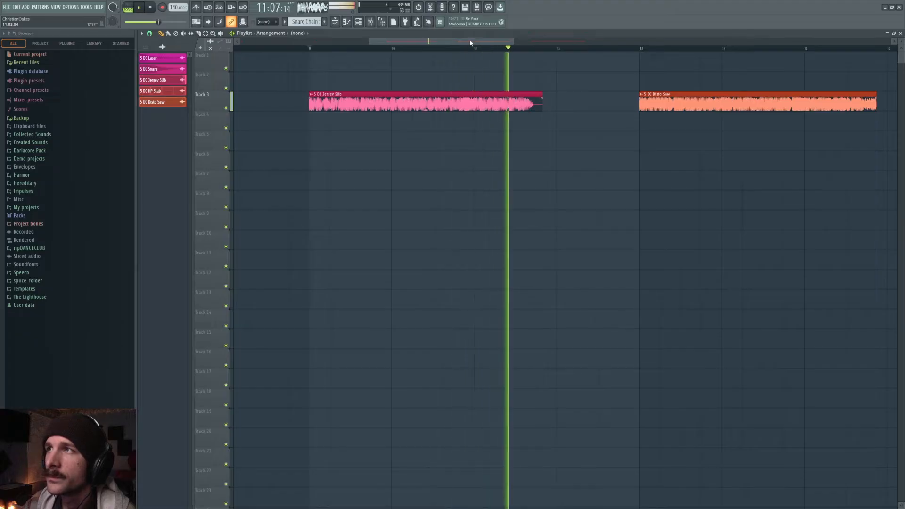
key("space")
Play back the DC Disto Saw clip starting at bar 13
scroll(472, 42, "down", 2)
left_click(477, 48)
left_click_drag(480, 43, 511, 45)
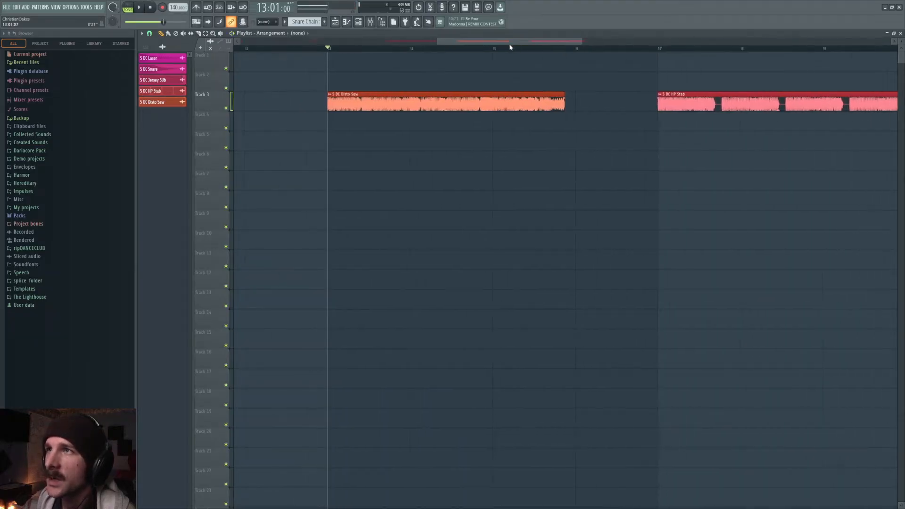
key("space")
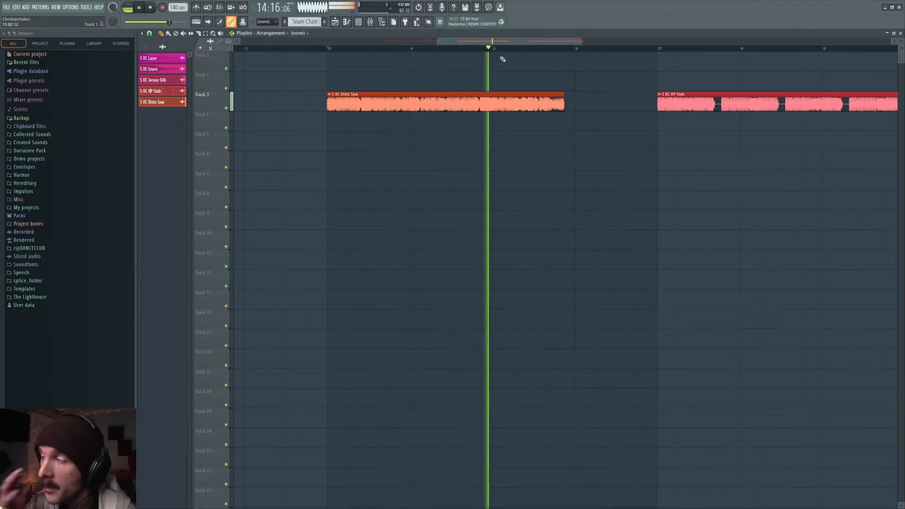
Play back the DC HP Stab clip starting at bar 17
left_click_drag(508, 43, 537, 44)
key("space")
left_click(523, 49)
key("space")
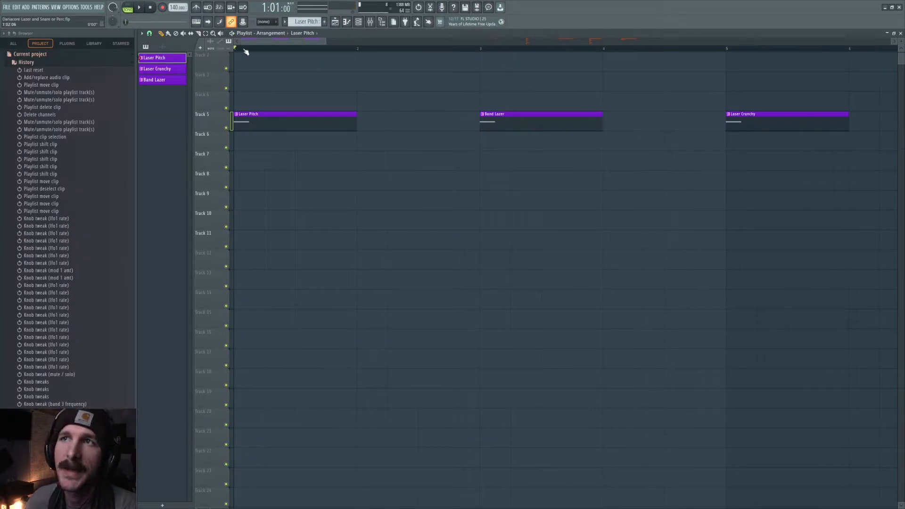
Audition the Band Lazer pattern at bar 3 of the laser and snare project
left_click(483, 49)
key("space")
key("space")
Return the playhead to bar 1 and open the Laser Pitch channel's Serum instrument
left_click(278, 49)
left_click(359, 22)
left_click(584, 85)
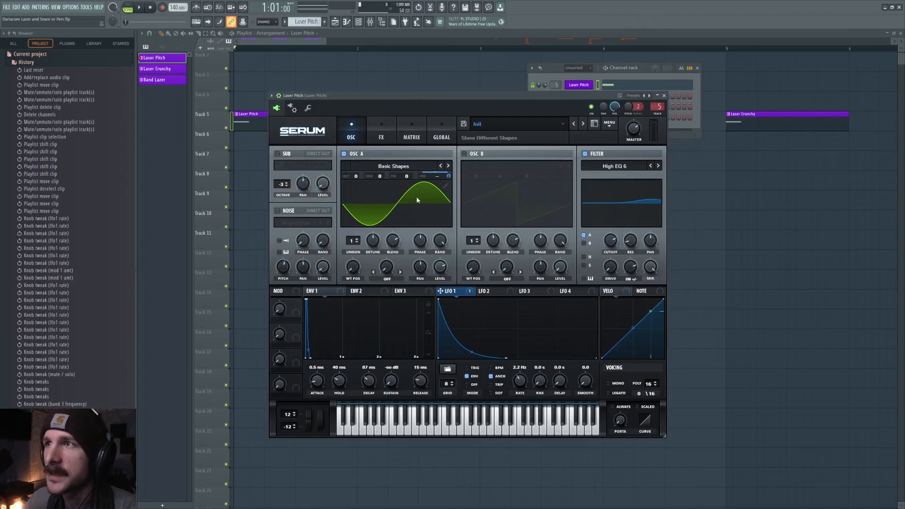
Inspect LFO 1's modulation assignments in Laser Pitch and audition the sound
right_click(453, 293)
left_click(460, 302)
right_click(461, 293)
left_click(459, 301)
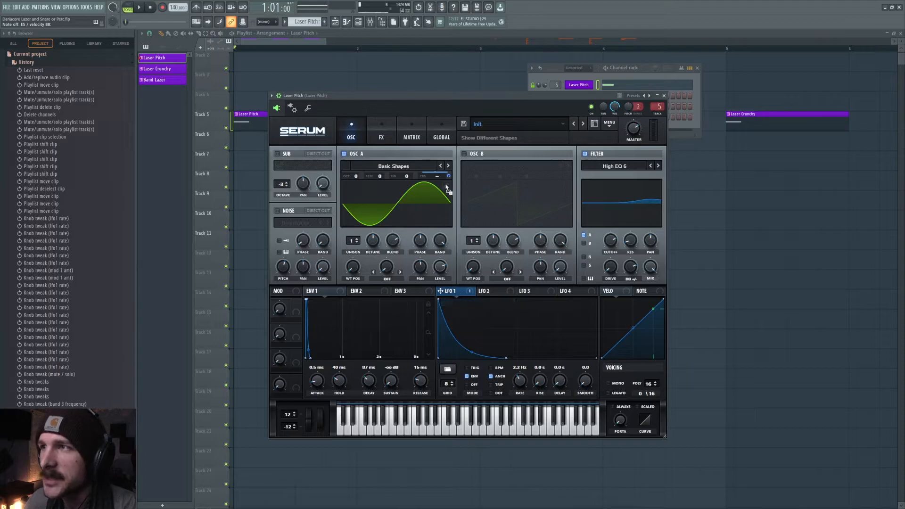
key("space")
key("space")
key("space")
Set LFO 1's modulation amount on oscillator A's coarse pitch to 63 and audition the laser
left_click_drag(449, 177, 456, 207)
key("space")
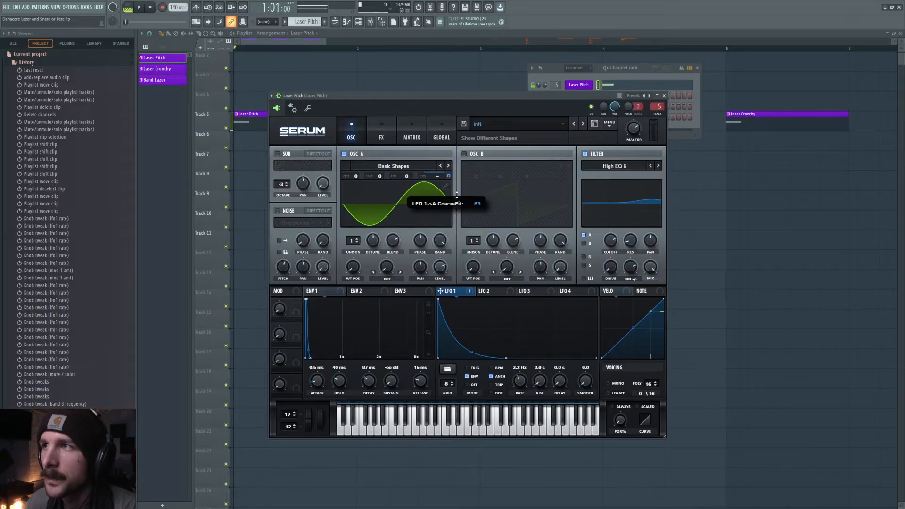
key("space")
key("space")
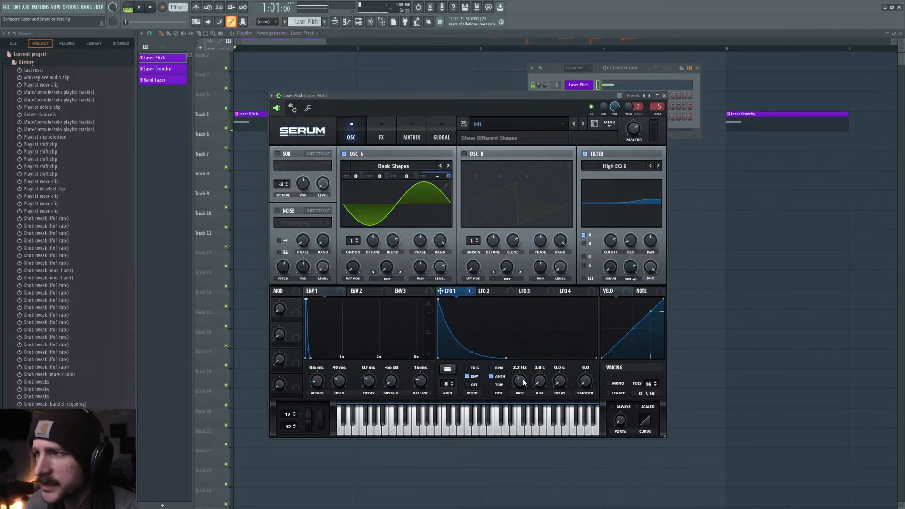
Set LFO 1's rate to 5.2 Hz and audition the faster laser
left_click_drag(526, 376, 527, 373)
key("space")
key("space")
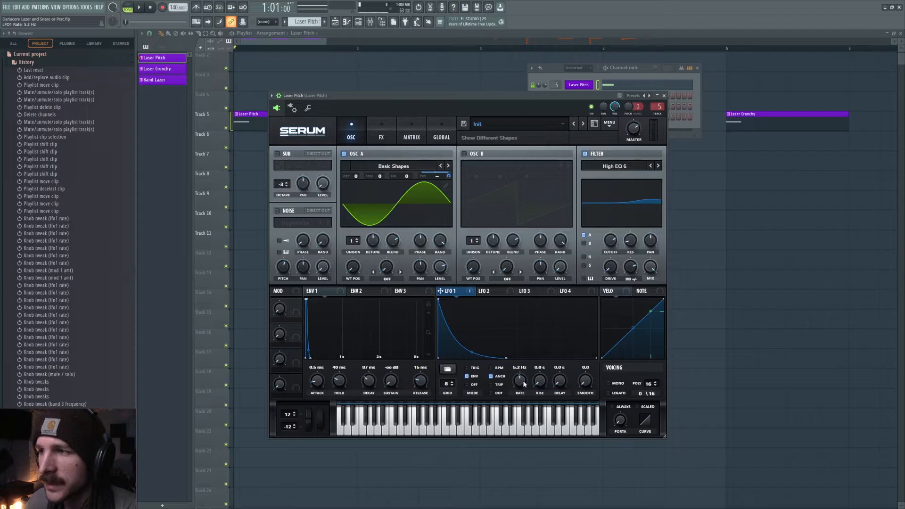
key("space")
key("space")
Slow LFO 1's rate to 0.8 Hz, set envelope 1's hold to 1.13 s, and audition the longer laser
left_click_drag(524, 381, 521, 390)
key("space")
key("space")
left_click_drag(337, 382, 344, 370)
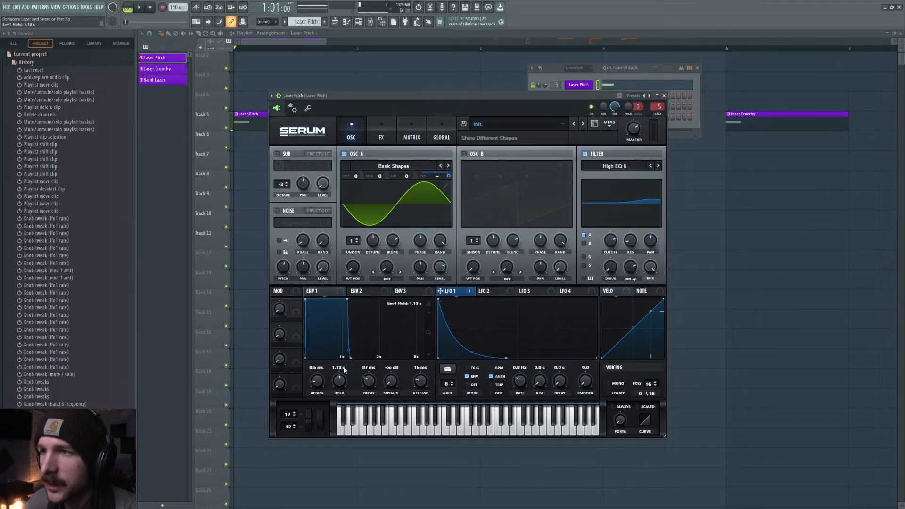
key("space")
key("space")
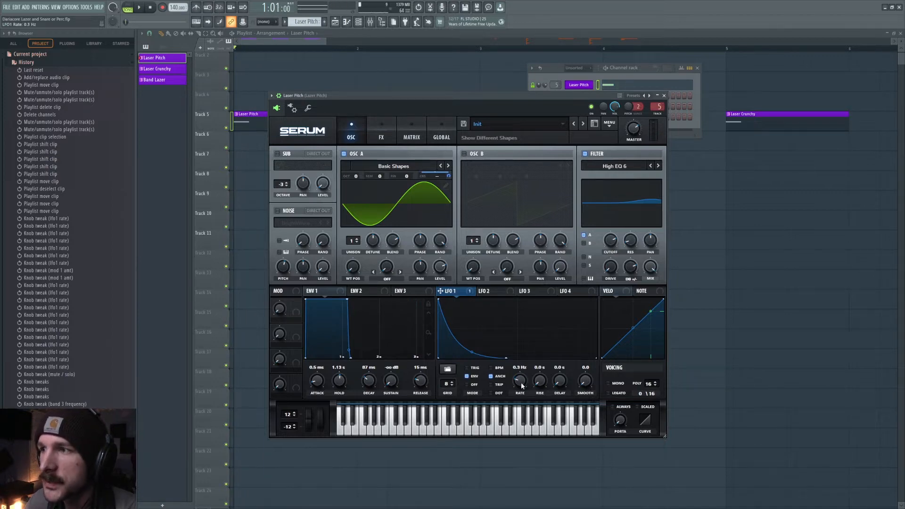
Audition the slow laser, nudge LFO 1's rate up slightly, and play the result
key("space")
key("space")
left_click_drag(521, 383, 522, 381)
key("space")
key("space")
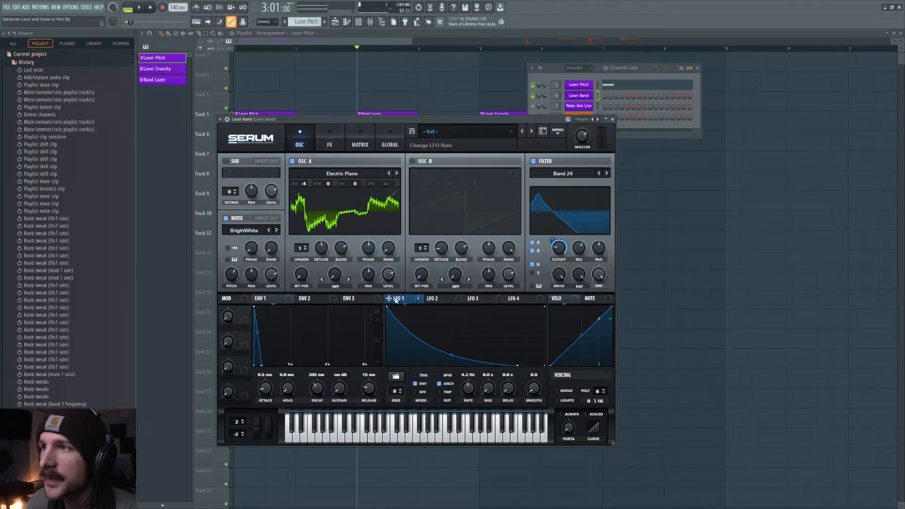
Bypass the Laser Band filter to view the unfiltered signal in the mixer's Pro-Q 3, and re-enable the filter
left_click(534, 162)
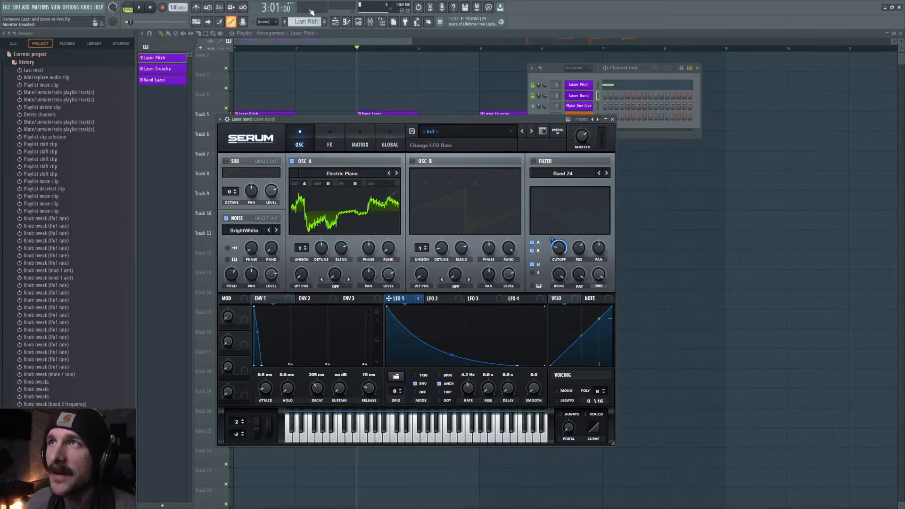
key("F9")
left_click(735, 256)
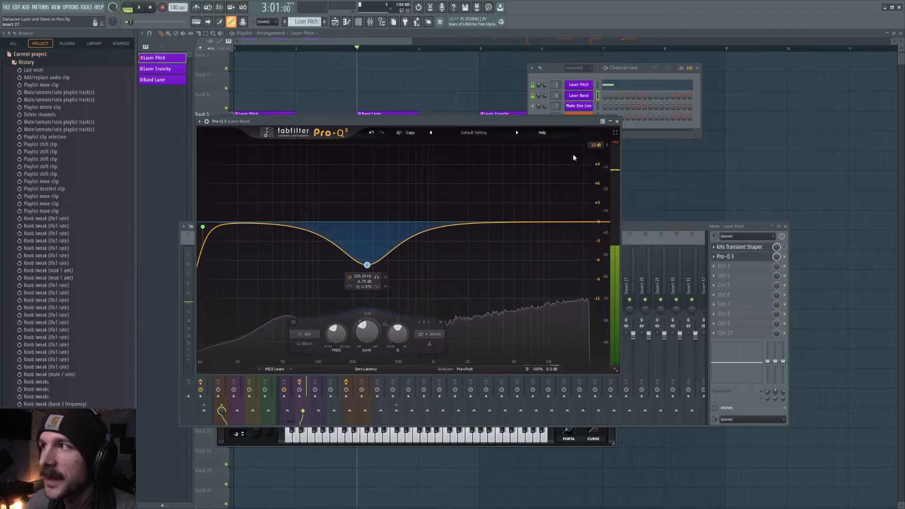
left_click(580, 95)
left_click(580, 96)
left_click(533, 161)
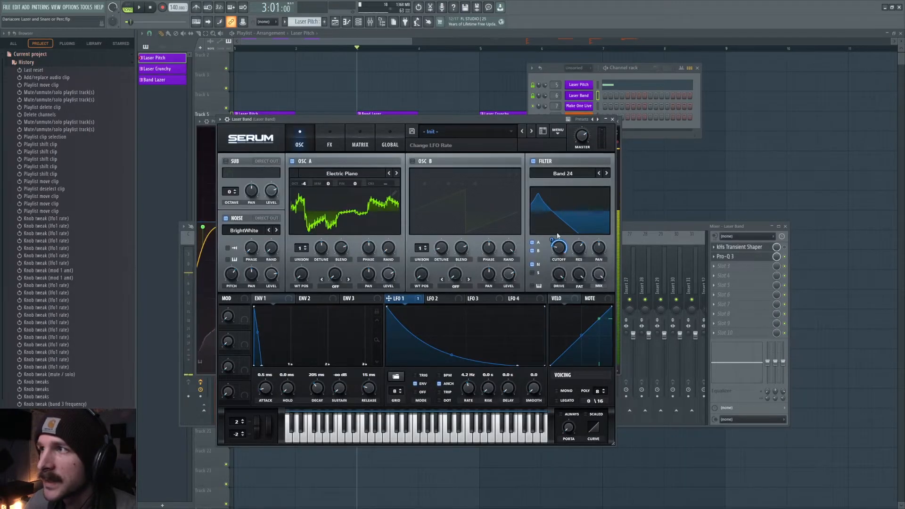
Slow Laser Band's LFO 1 rate to 0.9 Hz and audition the filter sweep
left_click_drag(468, 388, 473, 392)
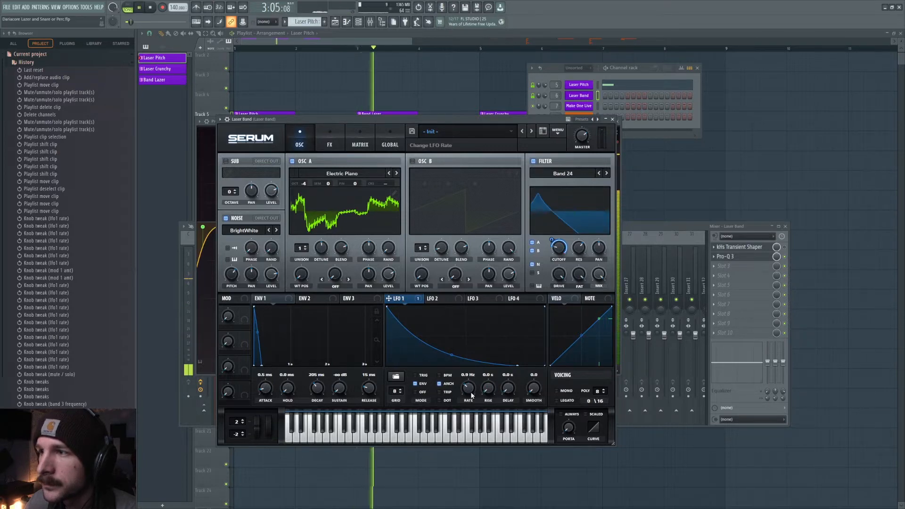
key("space")
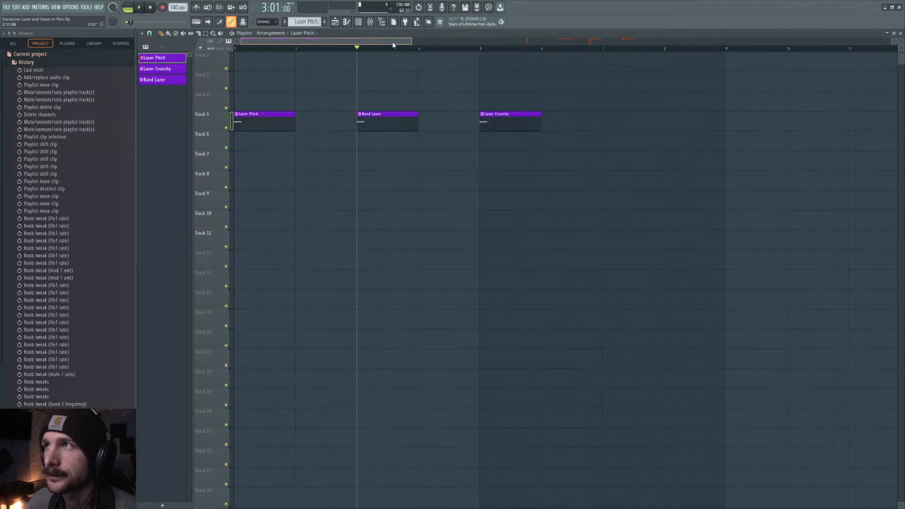
Initialise the Make One Live preset and assign LFO 1 to oscillator A's level at 100 and coarse pitch at 66
left_click(577, 101)
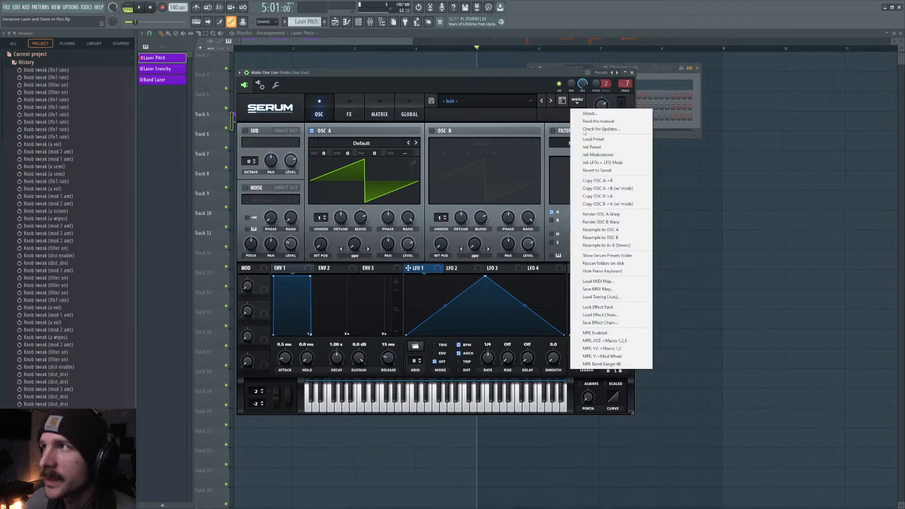
left_click(590, 147)
left_click_drag(406, 247, 408, 244)
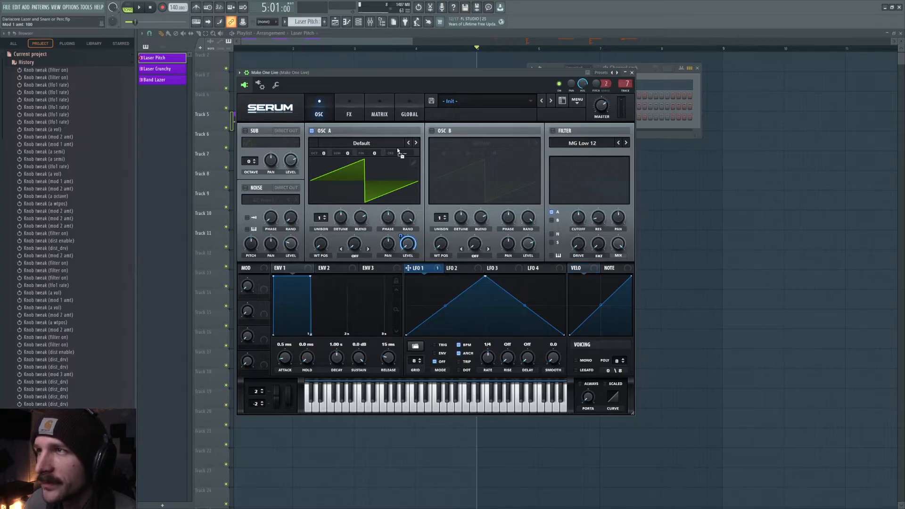
left_click_drag(416, 153, 418, 123)
Load the Basic Shapes wavetable from the Analog category into oscillator A
left_click(360, 143)
mouse_move(359, 152)
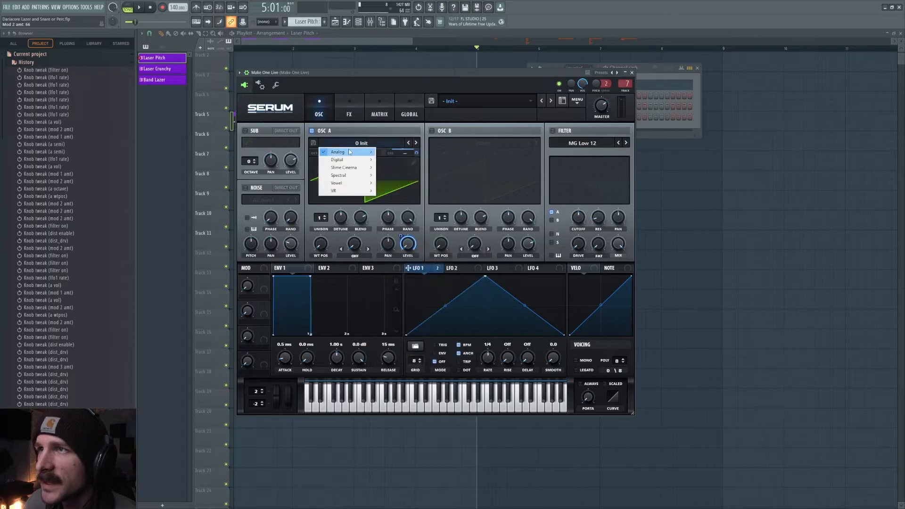
left_click(394, 191)
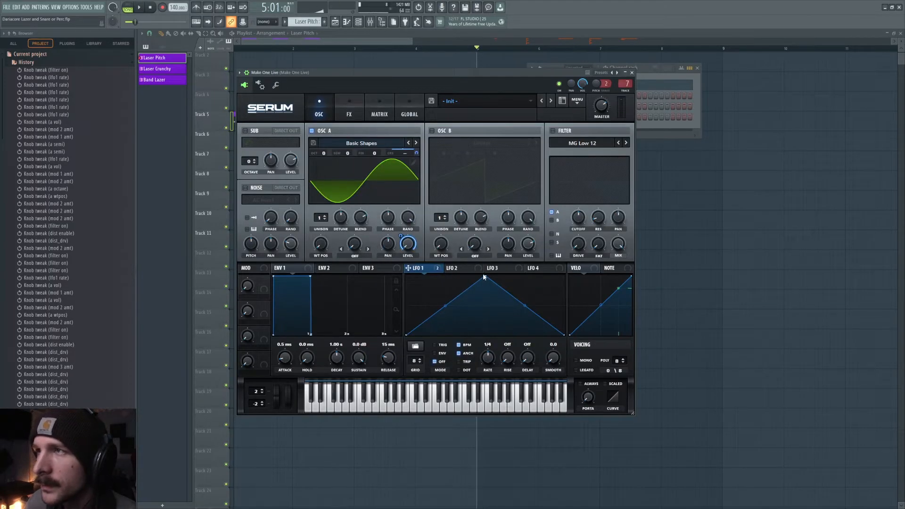
Shape LFO 1 into a concave falling curve in envelope mode with BPM sync off and a 2.9 Hz rate, and audition it
left_click_drag(485, 279, 396, 265)
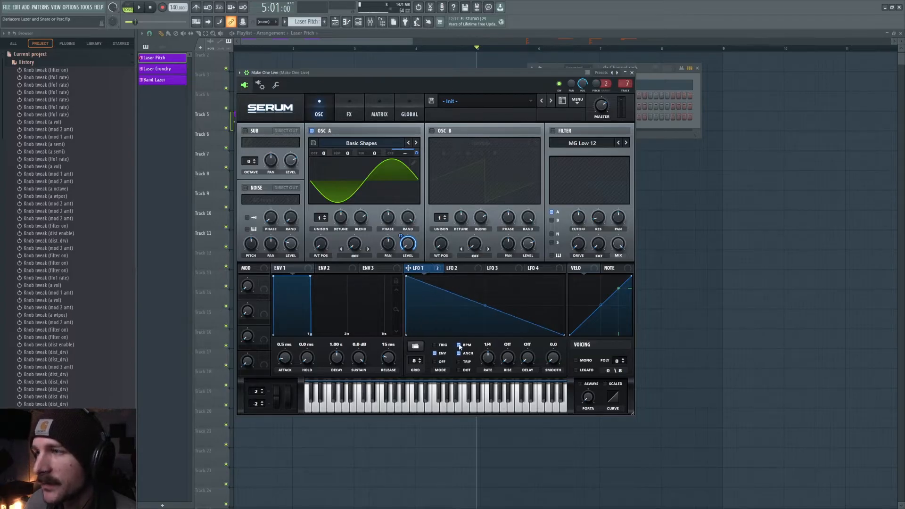
left_click_drag(486, 307, 486, 325)
key("space")
key("space")
left_click_drag(487, 357, 490, 365)
key("space")
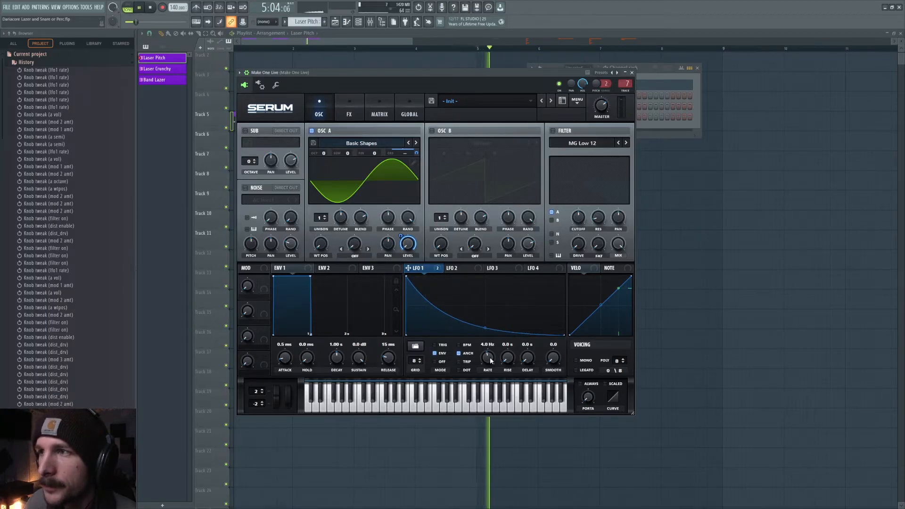
key("space")
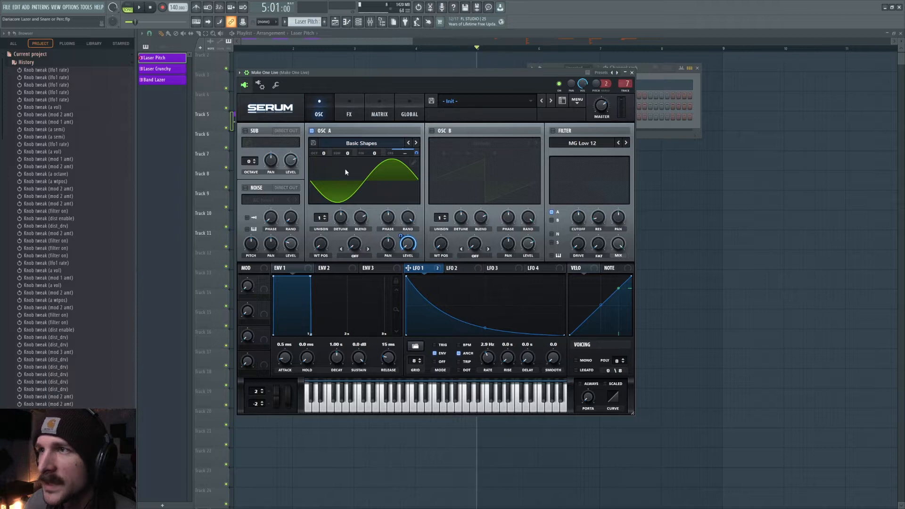
Enable the Tube distortion effect and raise its drive
left_click(348, 106)
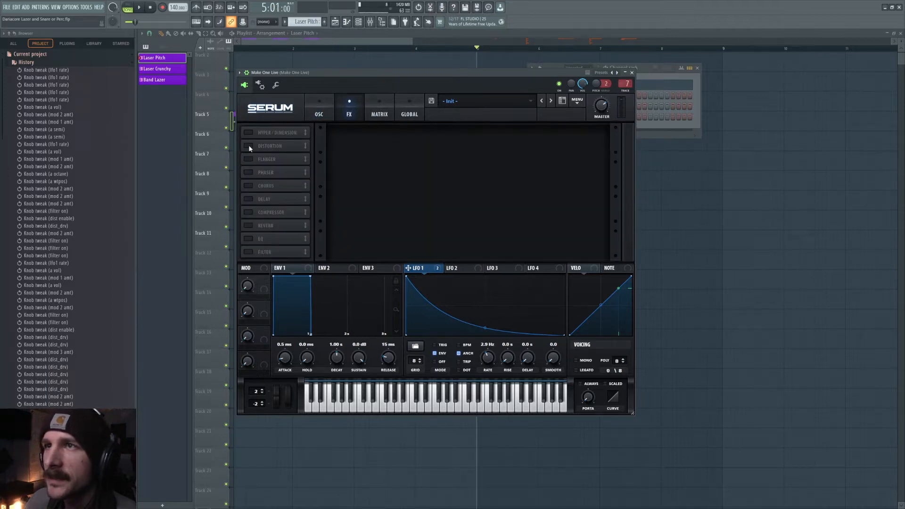
left_click(247, 146)
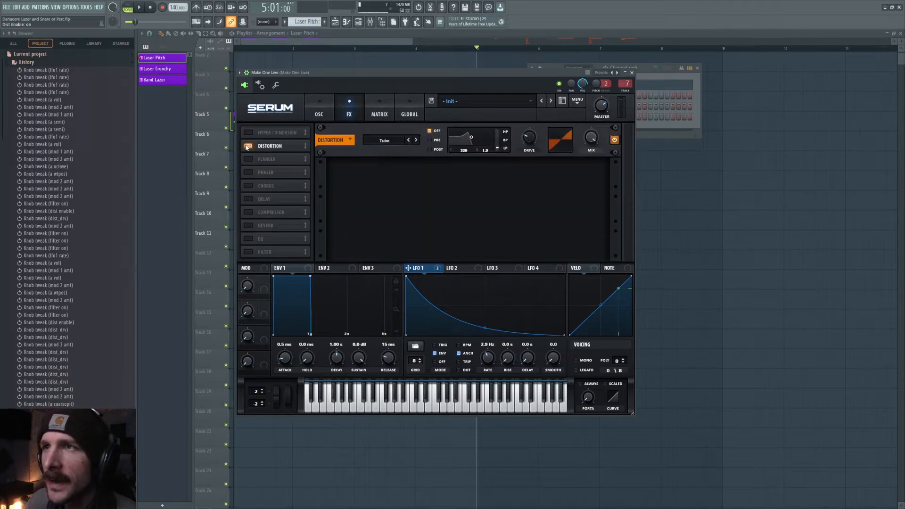
right_click(533, 138)
left_click_drag(524, 147, 522, 139)
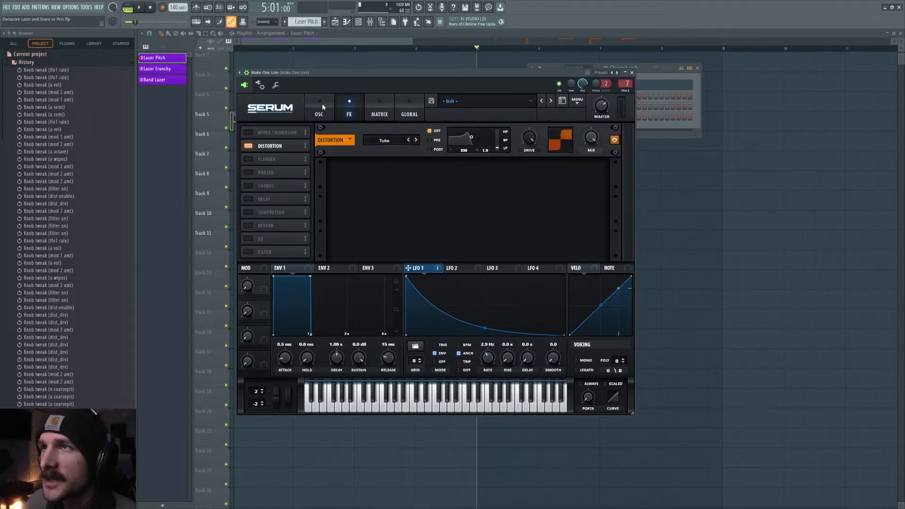
Enable the EQ effect, move it ahead of the distortion, and audition the sound
left_click(248, 238)
left_click_drag(262, 238, 267, 131)
key("space")
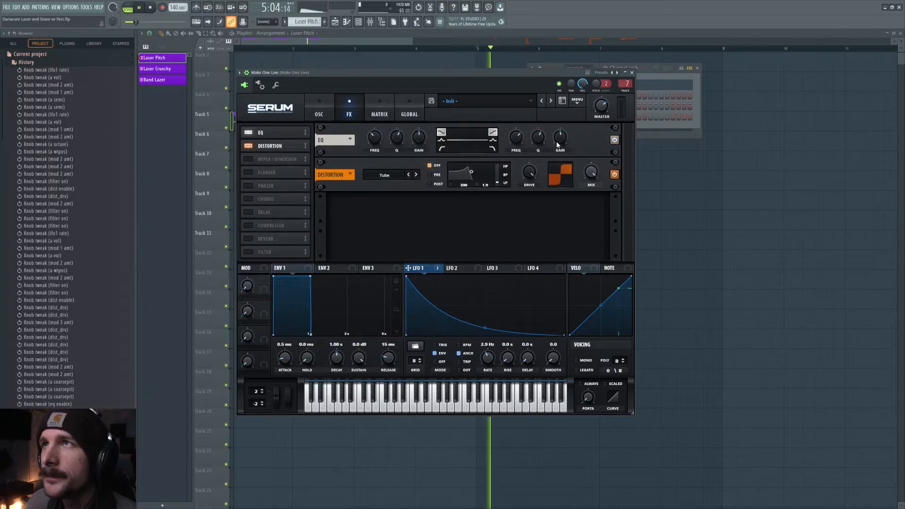
key("space")
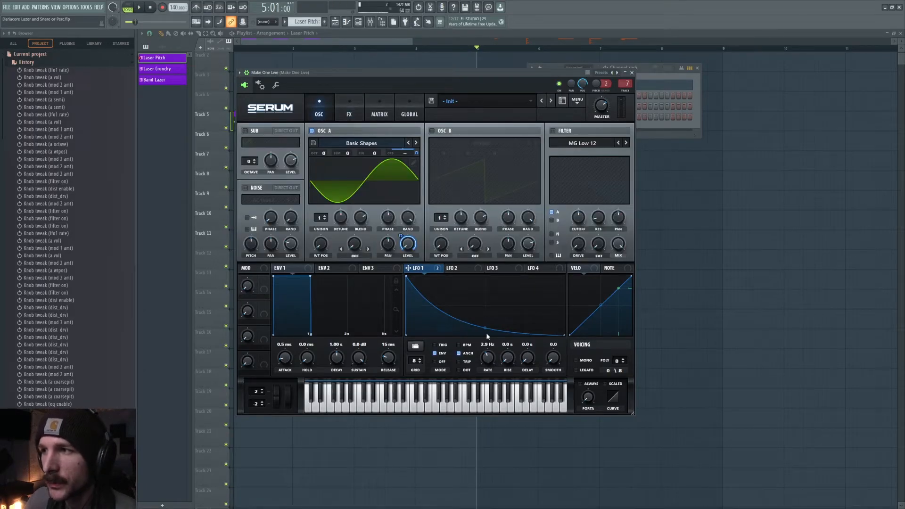
Add a low point near the middle of LFO 1's curve, set the rate to 5.8 Hz, and audition the laser
double_click(449, 316)
left_click_drag(449, 316, 479, 325)
key("space")
key("space")
key("space")
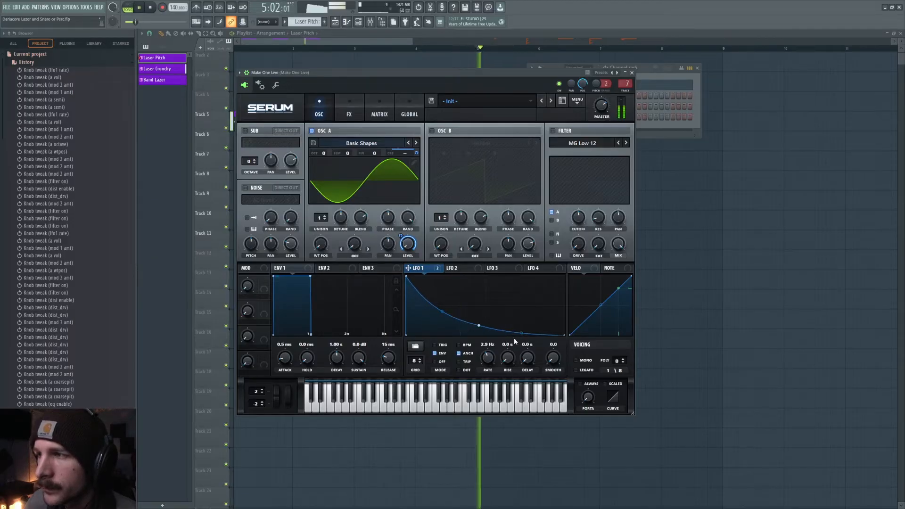
left_click_drag(489, 358, 490, 363)
key("space")
Move oscillator A's wavetable position through the saw and triangle shapes to the square wave, and audition it
left_click_drag(319, 243, 329, 226)
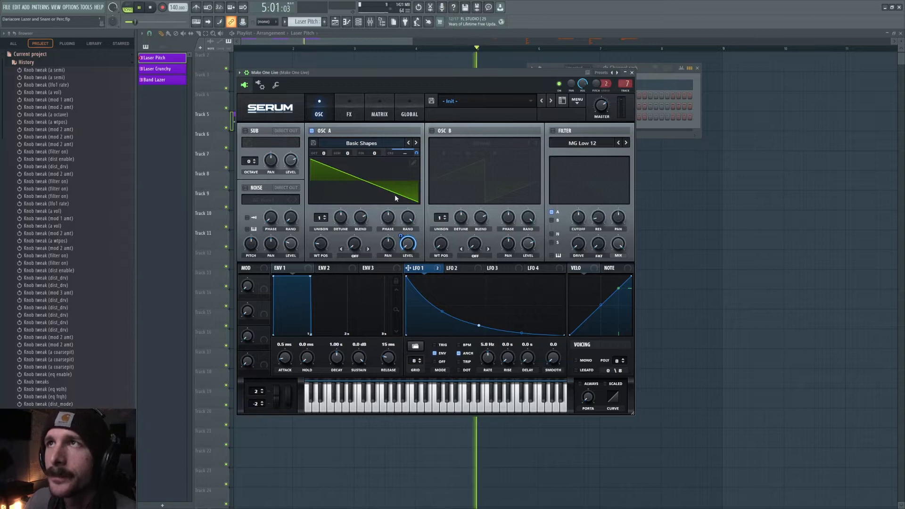
left_click_drag(325, 246, 327, 230)
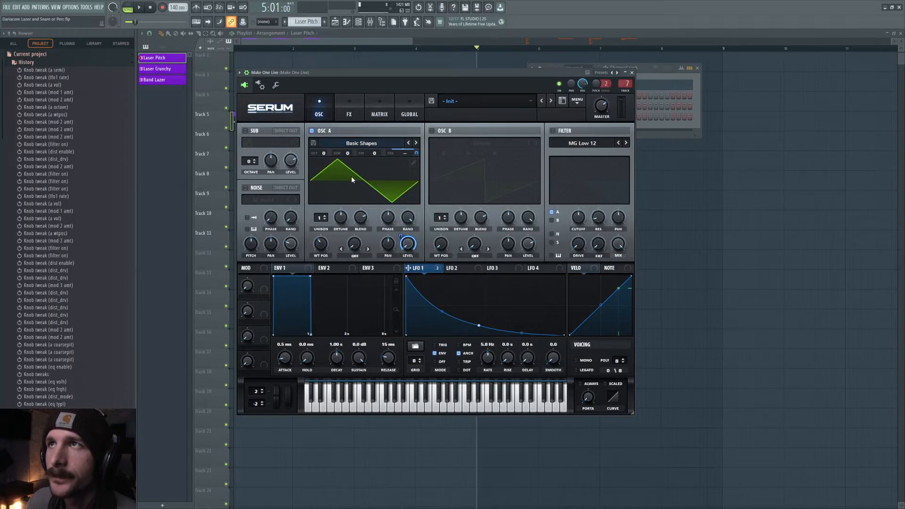
left_click(323, 246)
left_click_drag(323, 246, 325, 231)
key("space")
key("space")
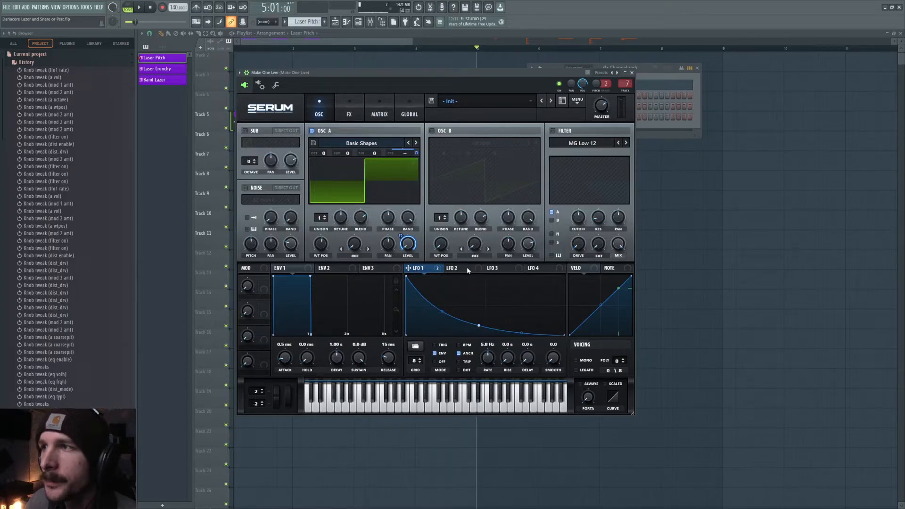
Replace oscillator A's level modulation with LFO 2, and shape LFO 2's curve to drop to zero near its middle
right_click(407, 242)
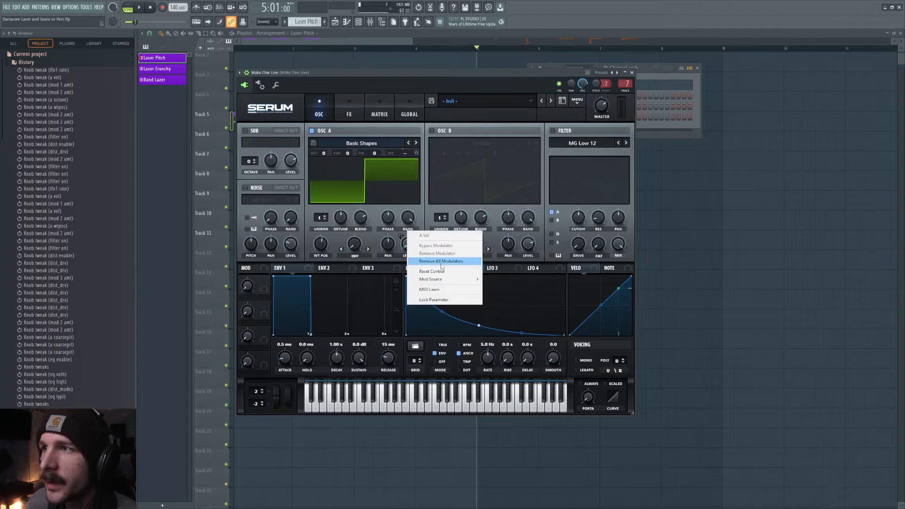
left_click(442, 264)
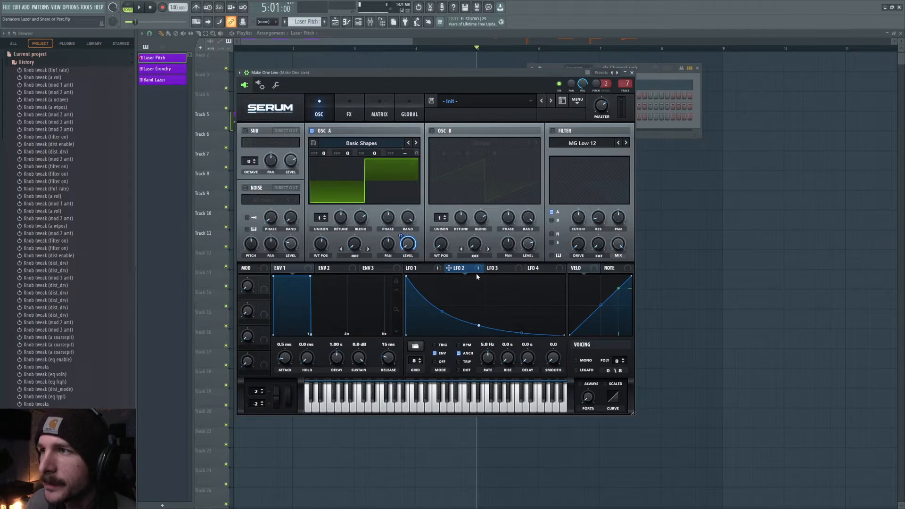
left_click_drag(479, 327, 474, 346)
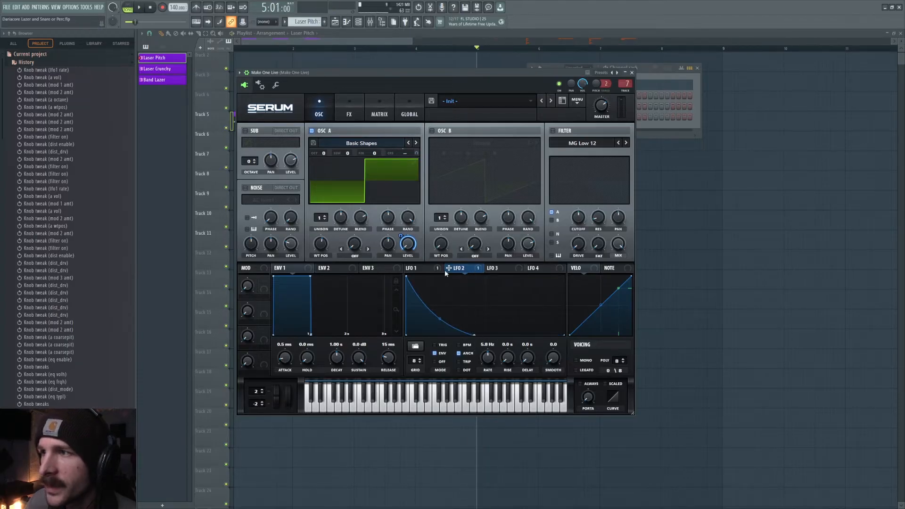
Switch the EQ's high band to a peak around 5167 Hz and adjust its Q and gain
left_click(350, 106)
left_click_drag(561, 142, 540, 168)
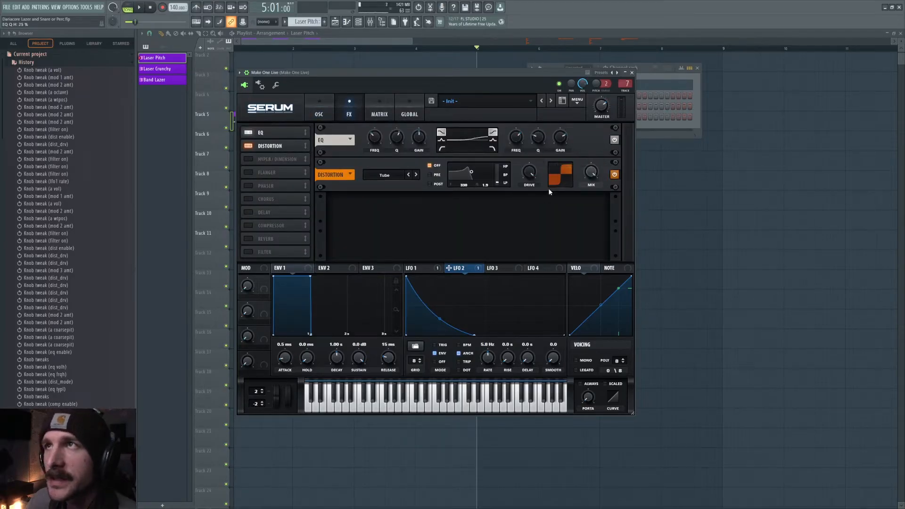
mouse_move(561, 138)
left_mouse_down()
mouse_move(567, 114)
mouse_move(545, 135)
left_mouse_up()
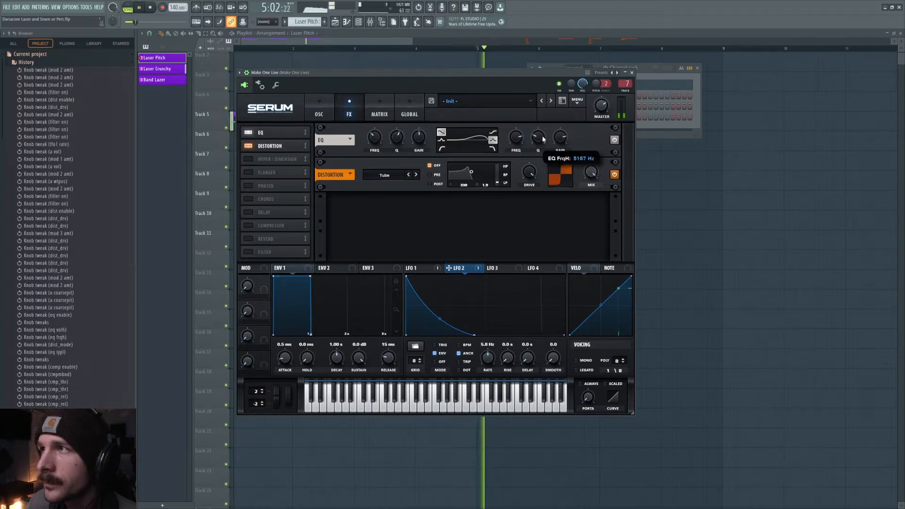
Raise the EQ low band's gain, adjust its frequency, and audition the laser repeatedly
left_click(441, 140)
mouse_move(420, 139)
left_mouse_down()
mouse_move(419, 119)
mouse_move(372, 149)
mouse_move(400, 154)
mouse_move(423, 117)
mouse_move(421, 153)
left_mouse_up()
key("space")
key("space")
key("space")
key("space")
key("space")
key("space")
key("space")
key("space")
key("space")
key("space")
key("space")
key("space")
left_click_drag(374, 138, 372, 142)
key("space")
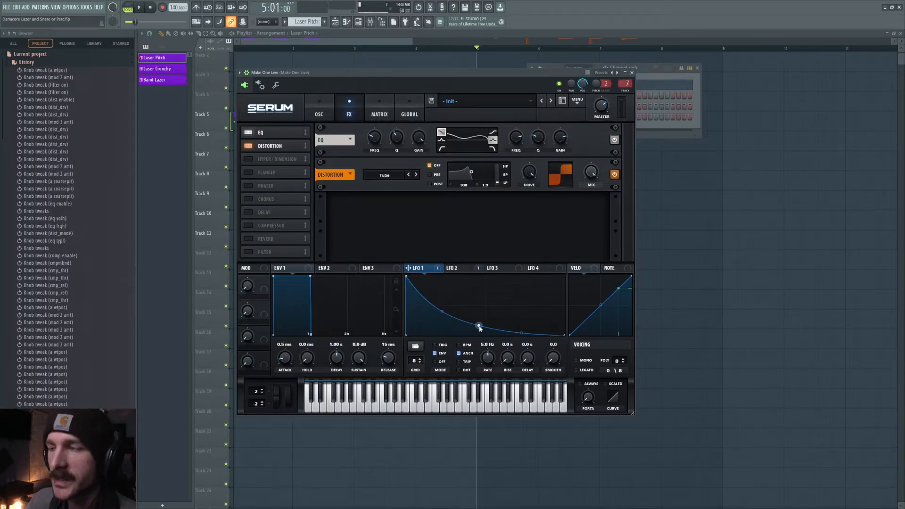
Move LFO 1's middle curve point toward the start and slightly lower for a faster initial pitch drop, auditioning the laser
mouse_move(480, 327)
left_mouse_down()
mouse_move(461, 324)
mouse_move(487, 329)
mouse_move(473, 332)
left_mouse_up()
key("space")
key("space")
key("space")
key("space")
key("space")
key("space")
left_click_drag(472, 325, 440, 322)
key("space")
key("space")
key("space")
key("space")
key("space")
key("space")
key("space")
key("space")
key("space")
key("space")
key("space")
key("space")
key("space")
key("space")
key("space")
key("space")
Set oscillator A's octave to -1 and audition the laser
left_click(313, 103)
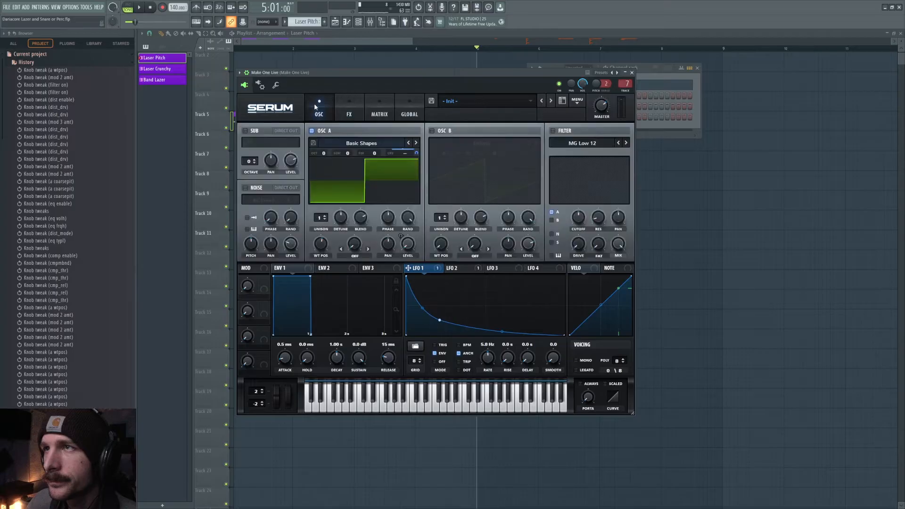
key("space")
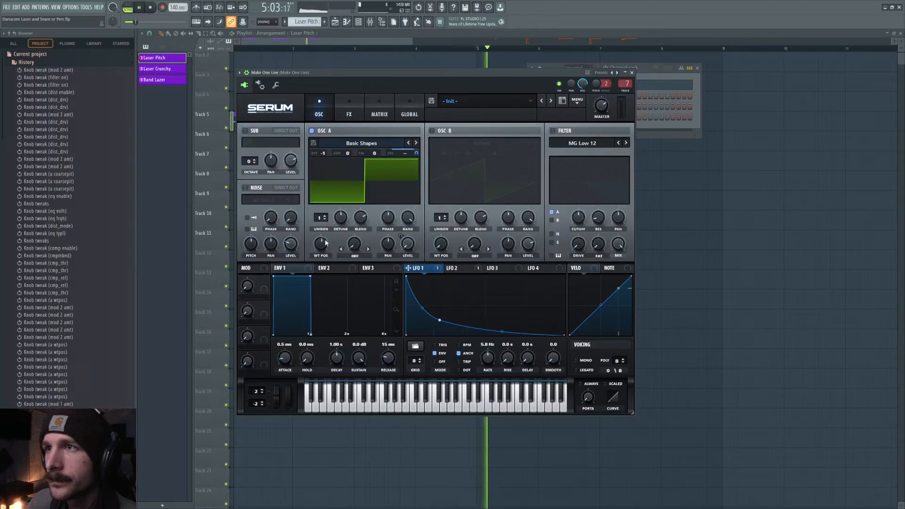
key("space")
Lower the EQ low band's gain to reduce the low end and audition the laser
left_click(349, 109)
left_click_drag(417, 146, 411, 183)
key("space")
key("space")
key("space")
key("space")
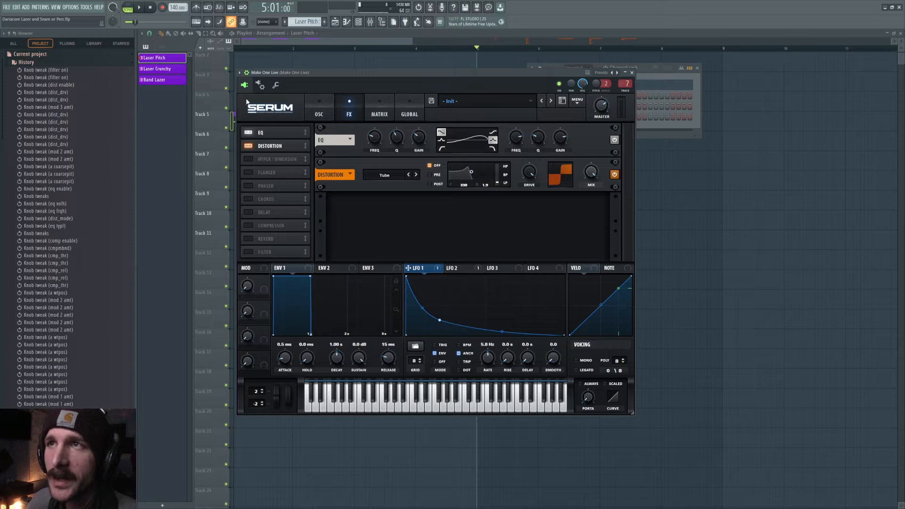
Place the rendered Serum laser as an audio clip on track 7 at bar 5
left_click_drag(242, 100, 481, 145)
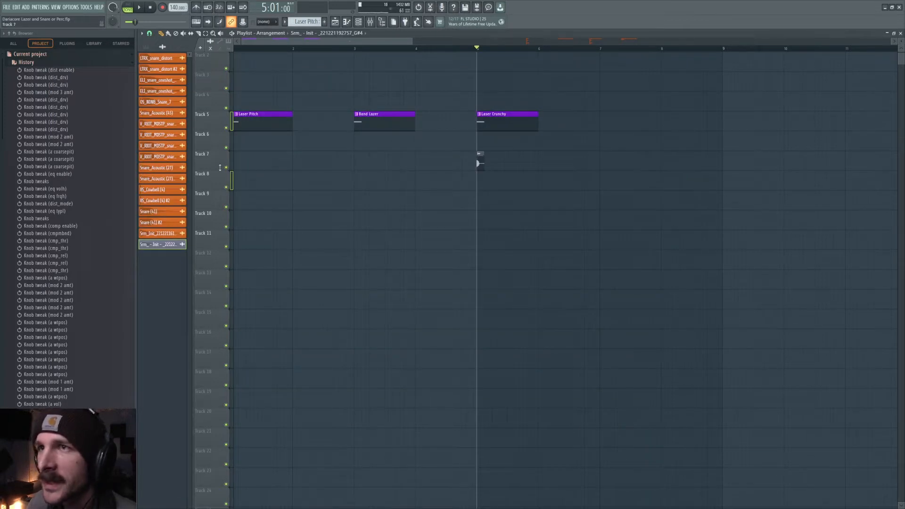
scroll(487, 51, "up", 8)
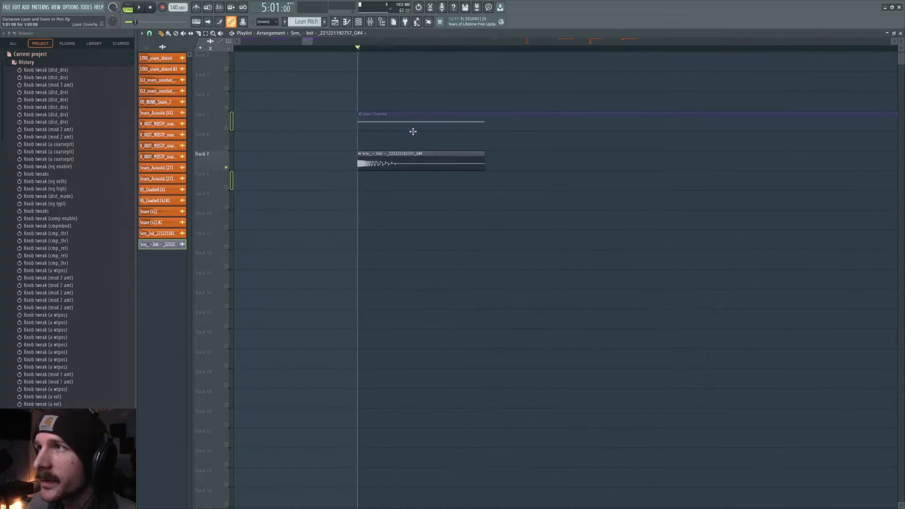
Boost the laser clip's gain by about 25% with clipping enabled, lower its volume, and audition it
double_click(399, 158)
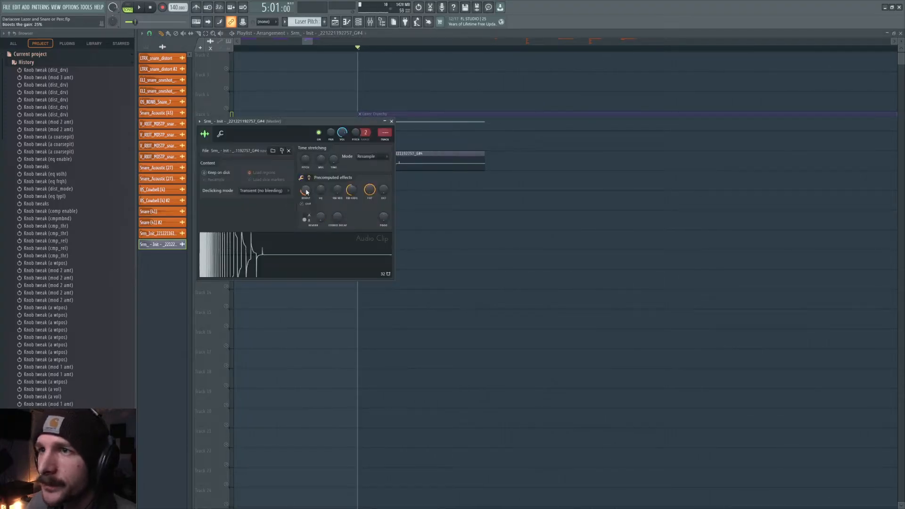
left_click(303, 204)
left_click_drag(342, 133, 343, 140)
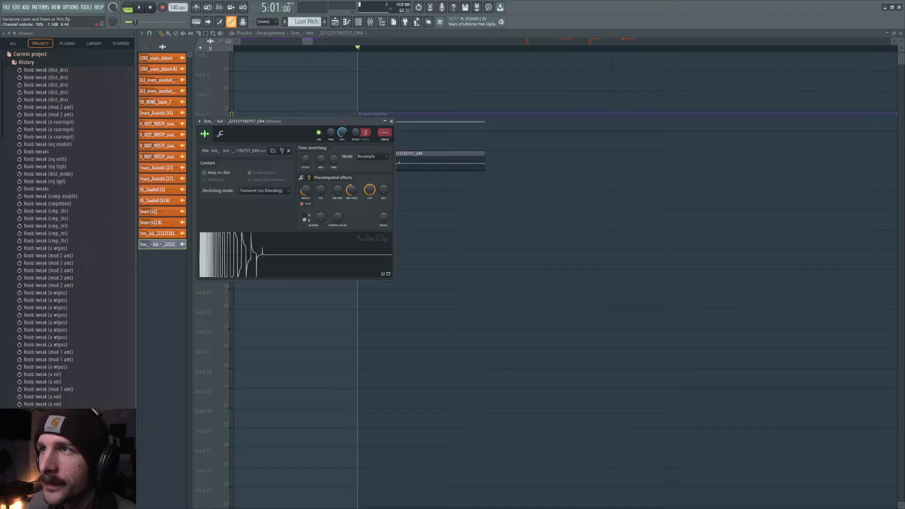
left_click(470, 166)
key("space")
key("space")
key("space")
key("space")
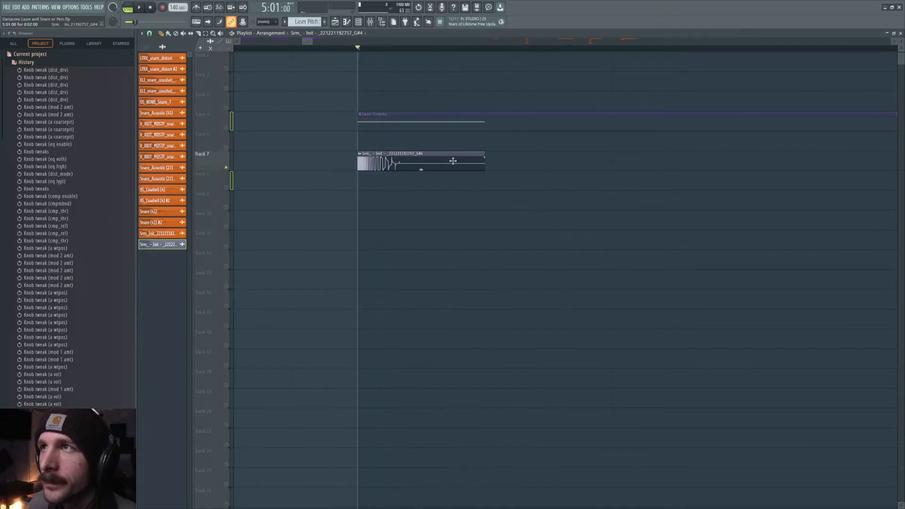
Try the pogo effect on the laser audio clip and audition it
double_click(410, 162)
left_click_drag(383, 216, 383, 225)
key("space")
right_click(388, 221)
left_click(394, 222)
key("space")
Stretch the laser clip to twice its length, adjust its pogo effect, and audition the result
left_click_drag(321, 159, 321, 155)
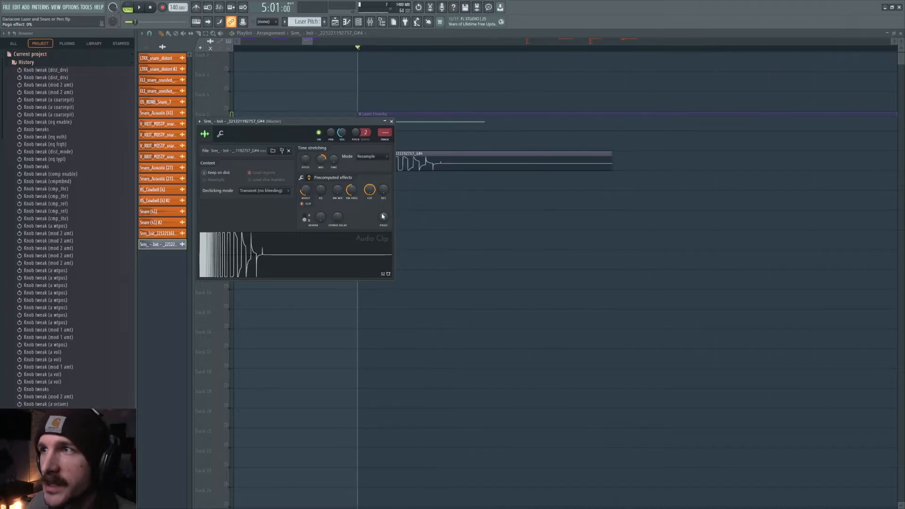
key("space")
key("space")
left_click_drag(385, 214, 384, 221)
key("space")
key("space")
key("Escape")
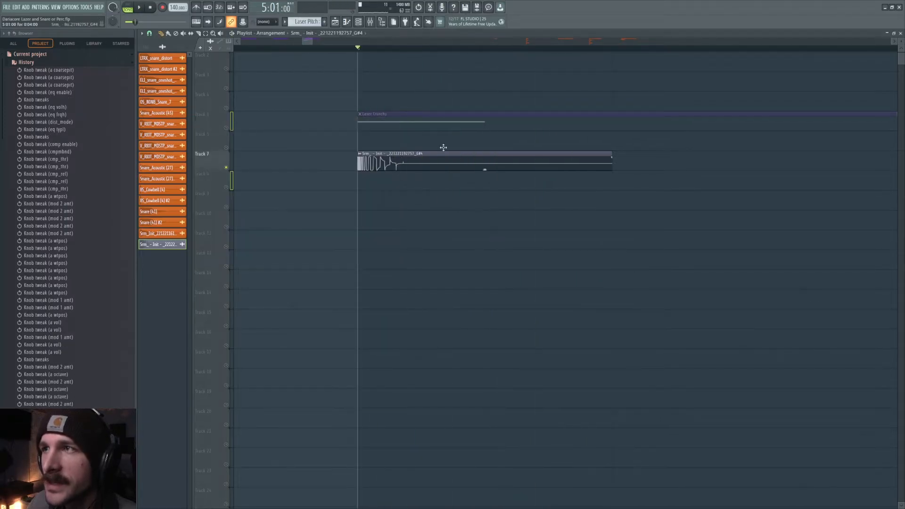
double_click(410, 155)
right_click(340, 135)
key("Escape")
key("Escape")
scroll(349, 49, "down", 3)
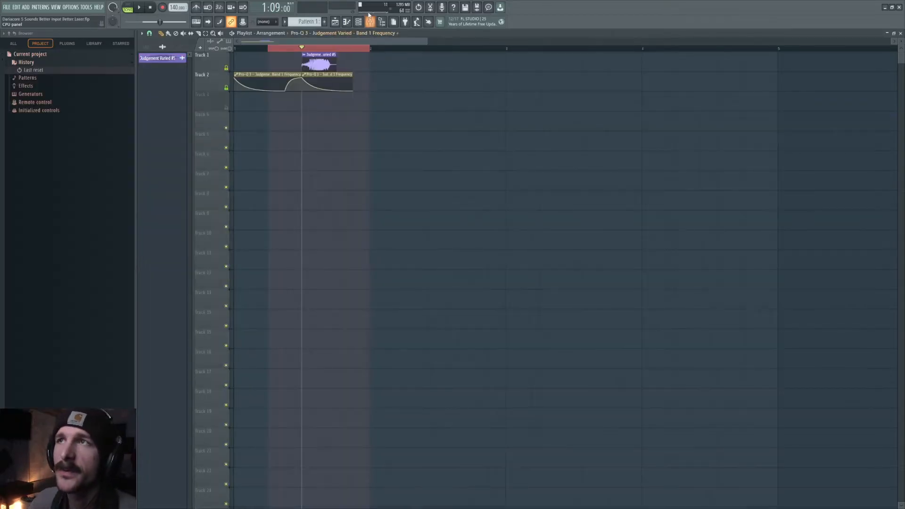
Route the Judgement Varied #5 clip to the master and audition it without effects from 1:07
left_click(372, 25)
left_click(295, 48)
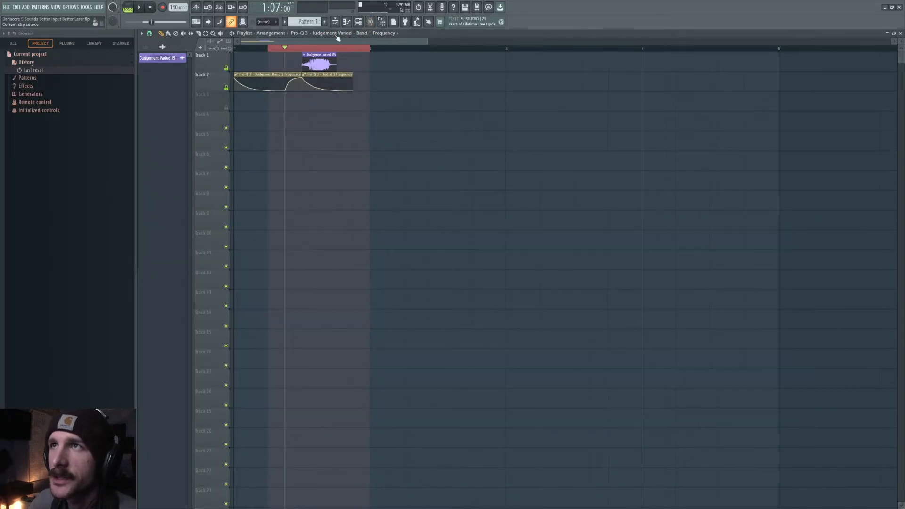
double_click(327, 64)
left_click_drag(393, 141, 394, 137)
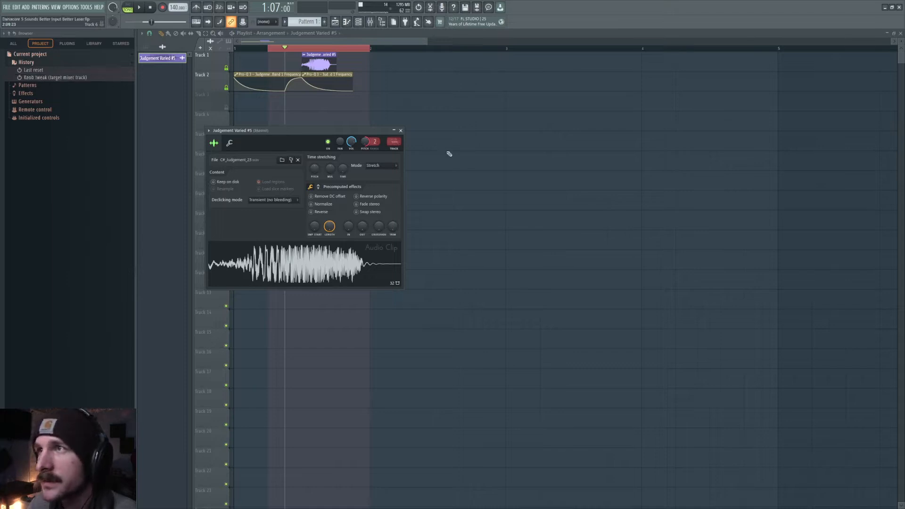
right_click(443, 151)
key("space")
key("space")
Route the Judgement Varied #5 clip to mixer track 14 and audition it through its effects
double_click(326, 67)
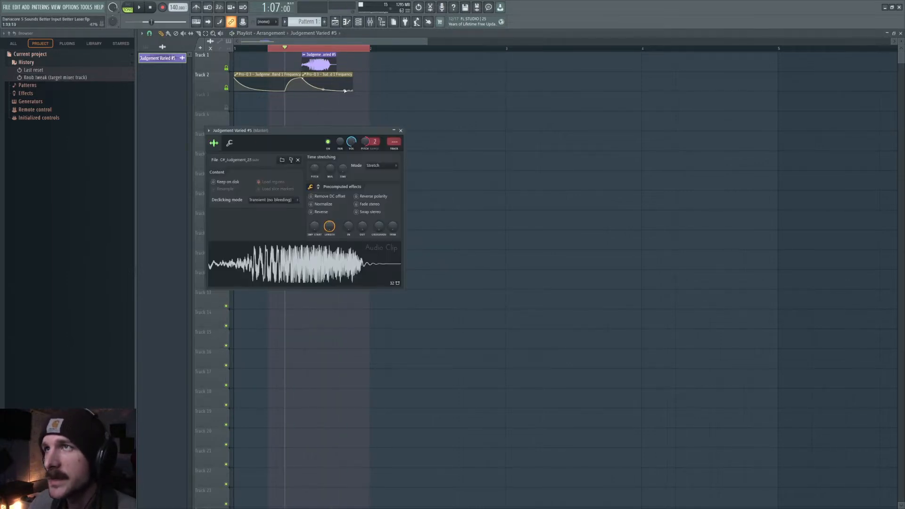
type("14")
right_click(479, 143)
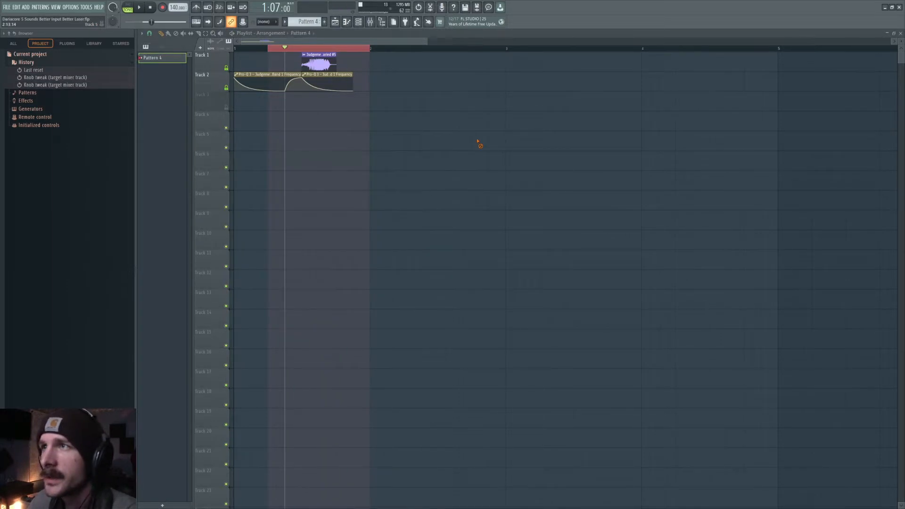
left_click(382, 23)
key("space")
key("space")
Examine the OTT, Pro-Q 3 and Pro-C 2 effects on the Judgement Varied mixer track while auditioning the clip
left_click(729, 258)
key("space")
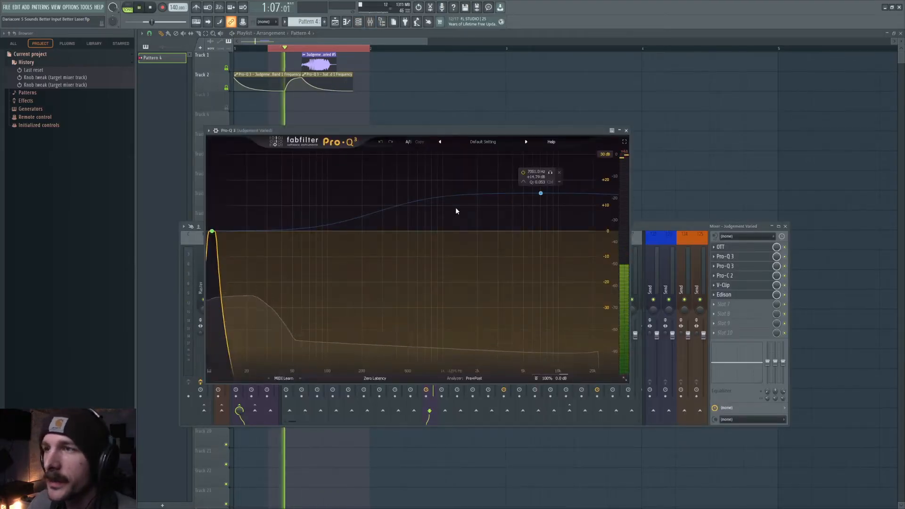
key("space")
left_click(732, 248)
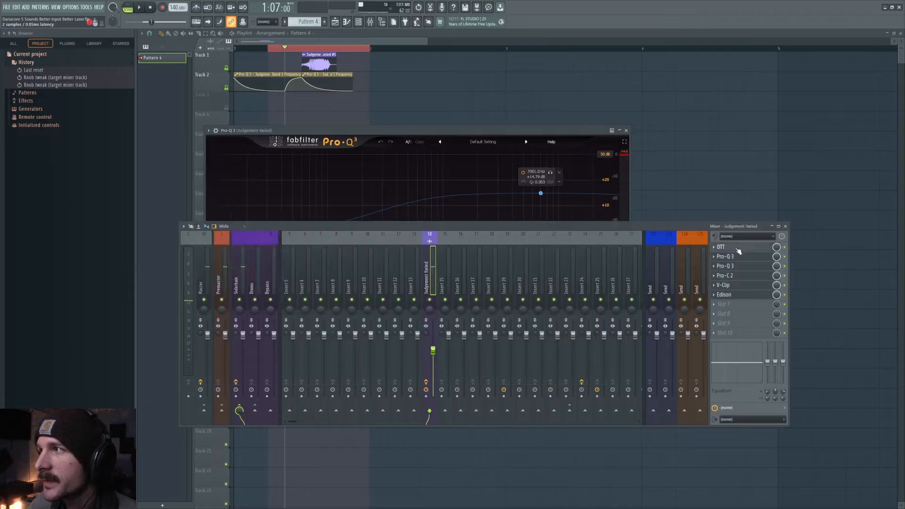
left_click(733, 267)
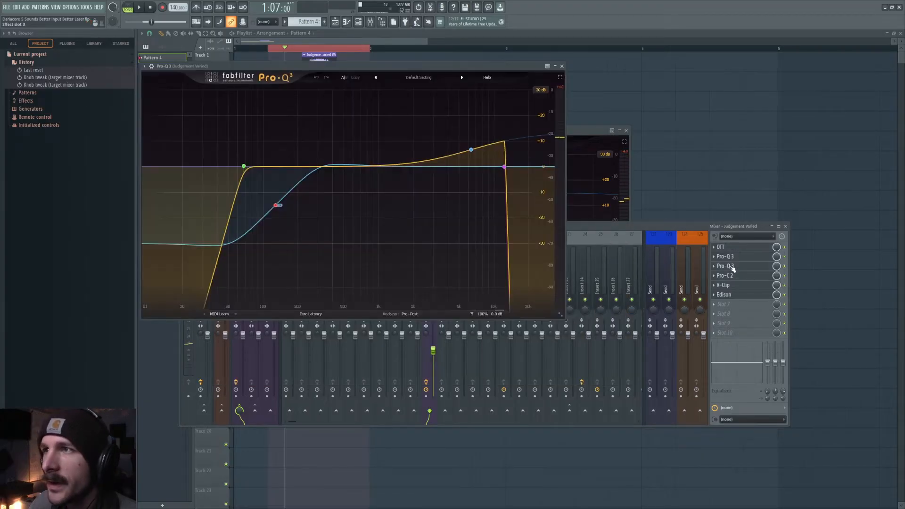
left_click(727, 276)
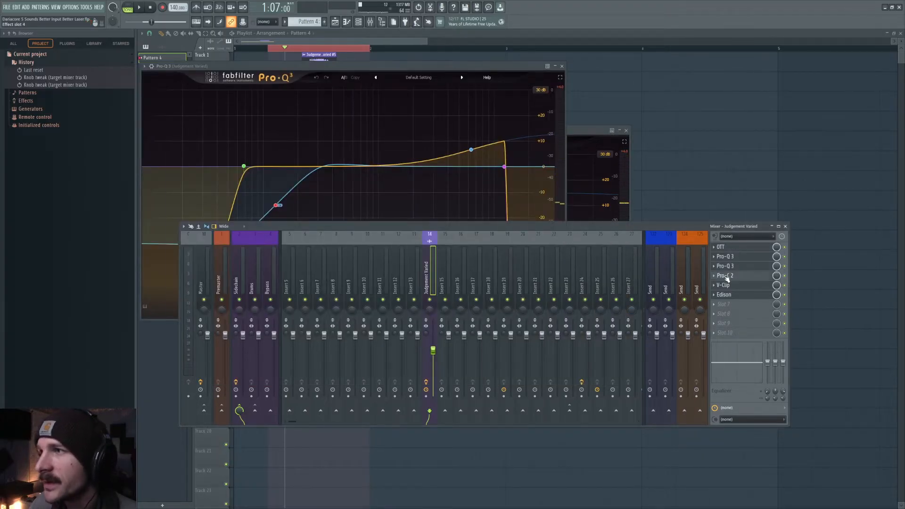
left_click(746, 293)
key("F12")
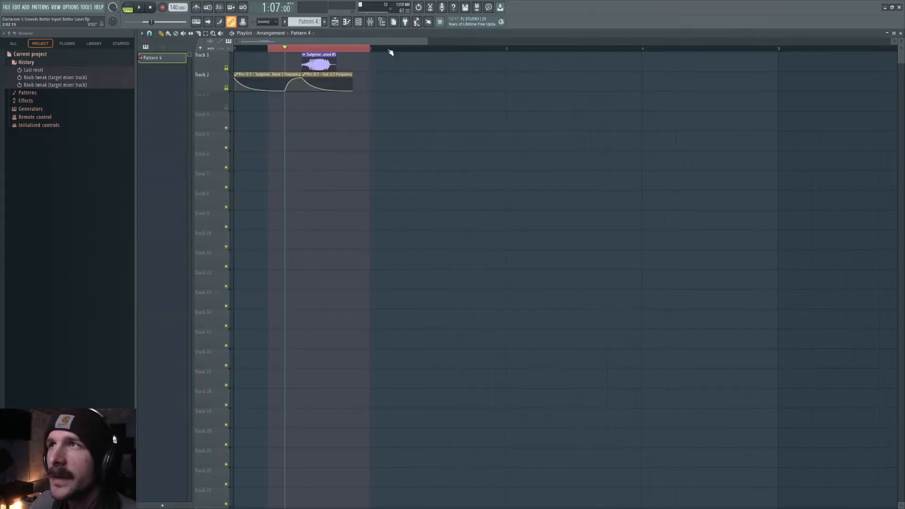
Drop the project tempo to 44 BPM and audition the filter sweep laser
left_click(370, 22)
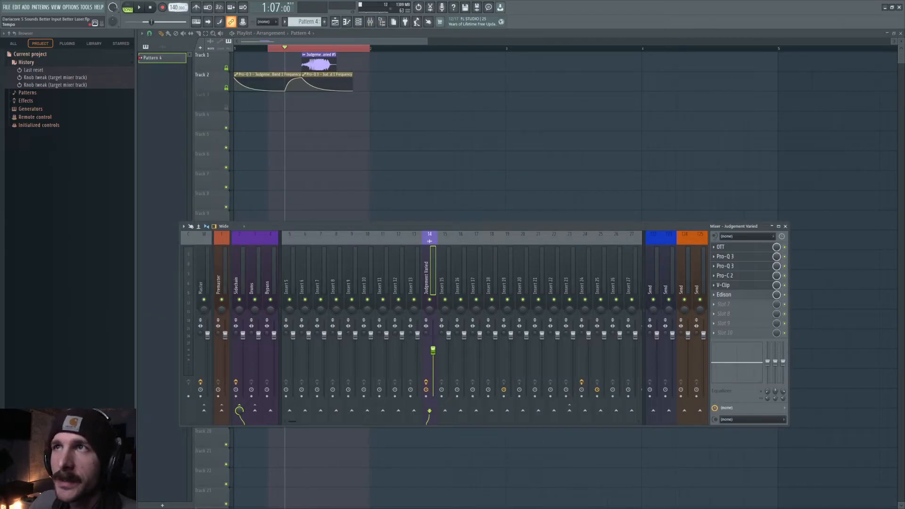
left_click_drag(173, 7, 173, 14)
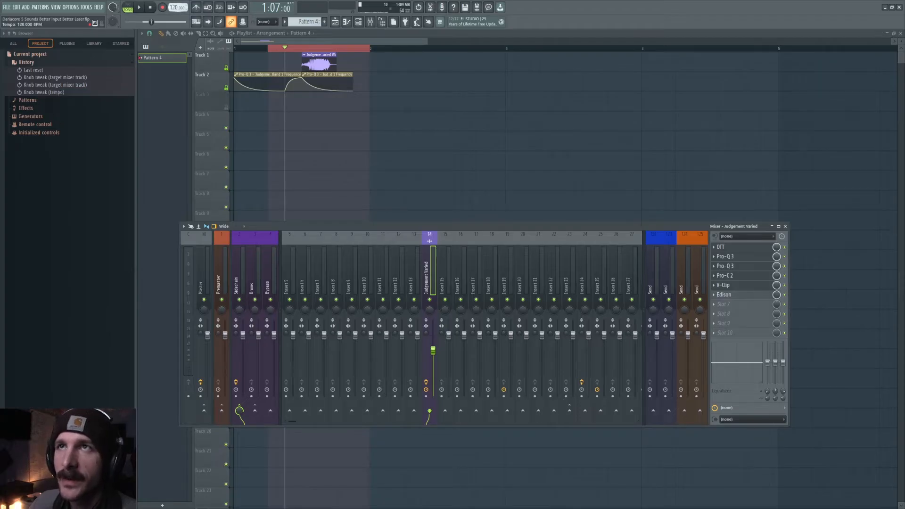
key("space")
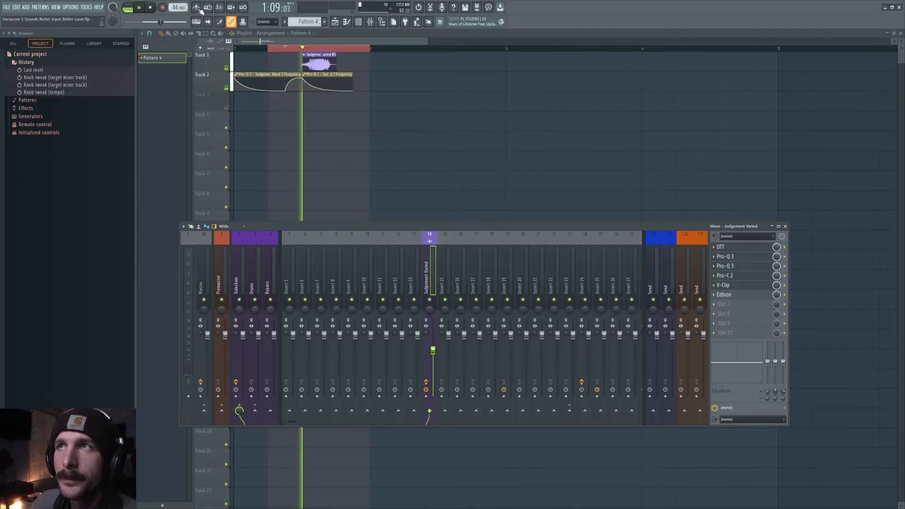
key("space")
Raise the project tempo to 274 BPM, audition the laser, and change the tempo once more for another audition
left_click_drag(178, 7, 179, 2)
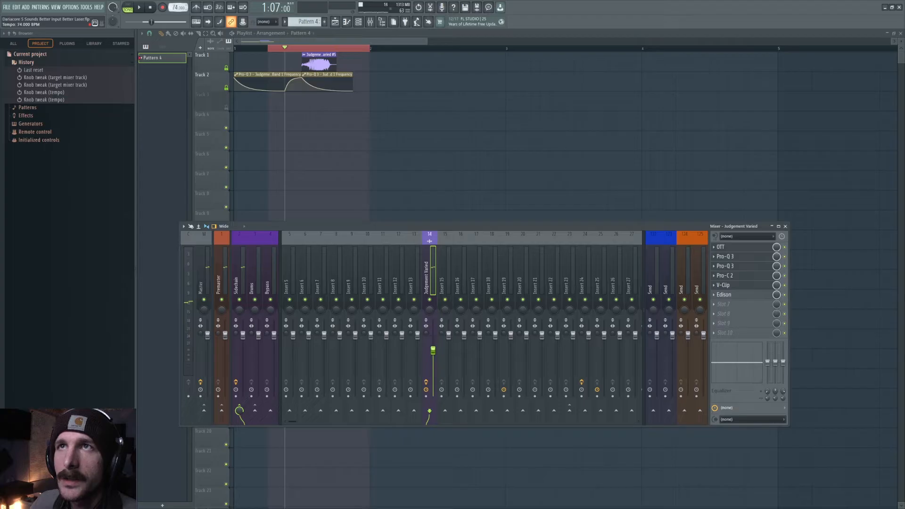
key("space")
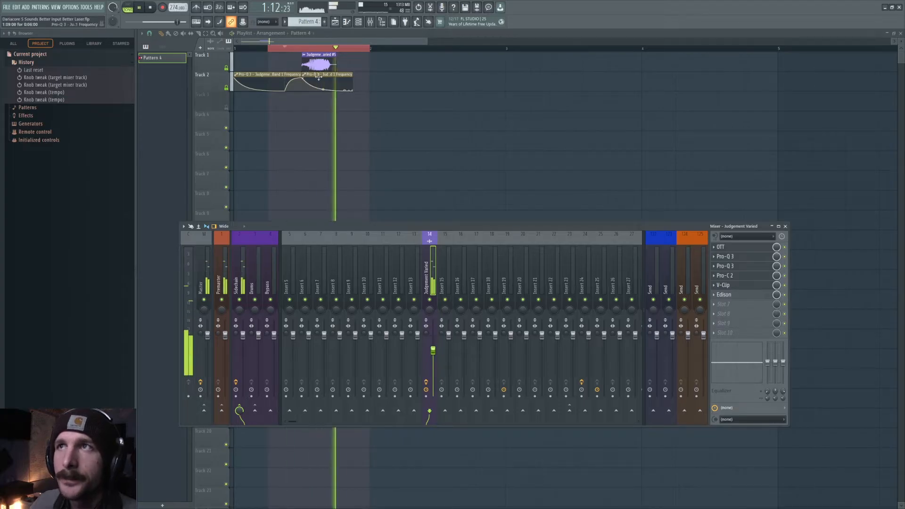
key("space")
left_click_drag(174, 7, 177, 3)
key("space")
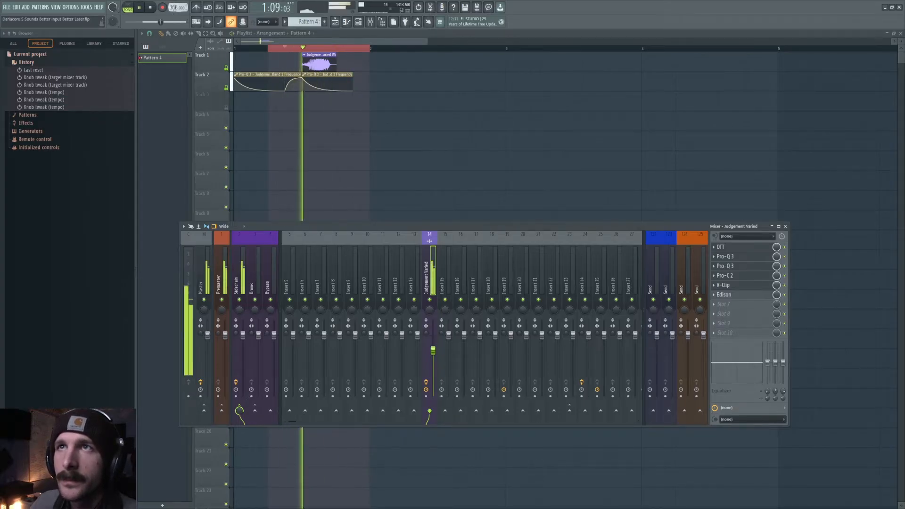
key("space")
key("F9")
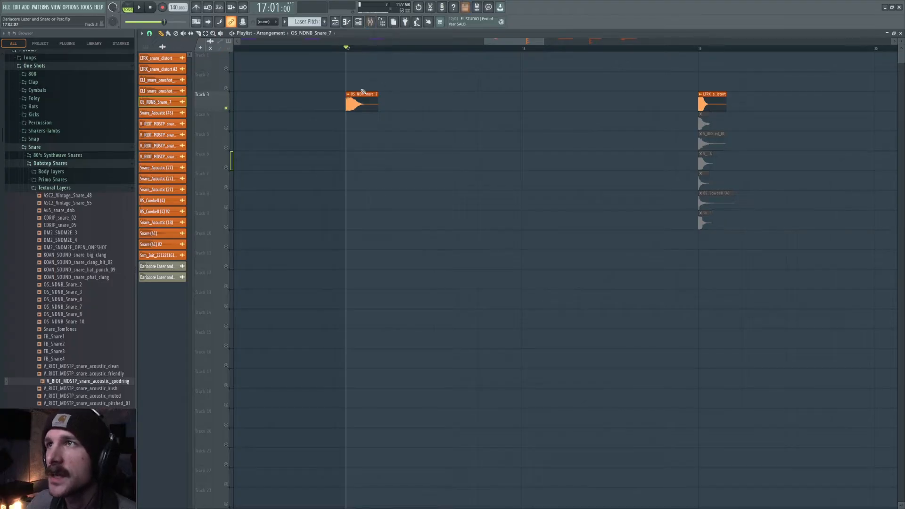
Check the snare's mixer effects and open the OS_NDNB_Snare_7 clip's settings
key("F9")
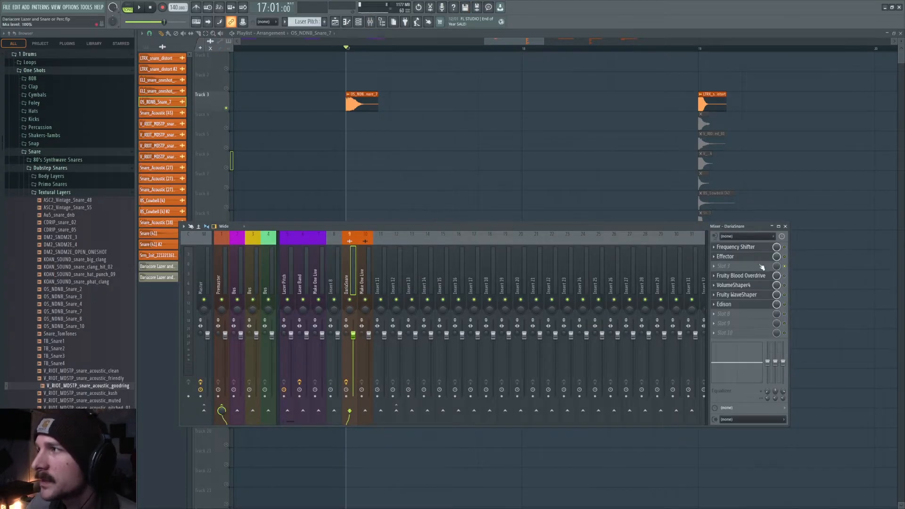
key("F9")
double_click(370, 95)
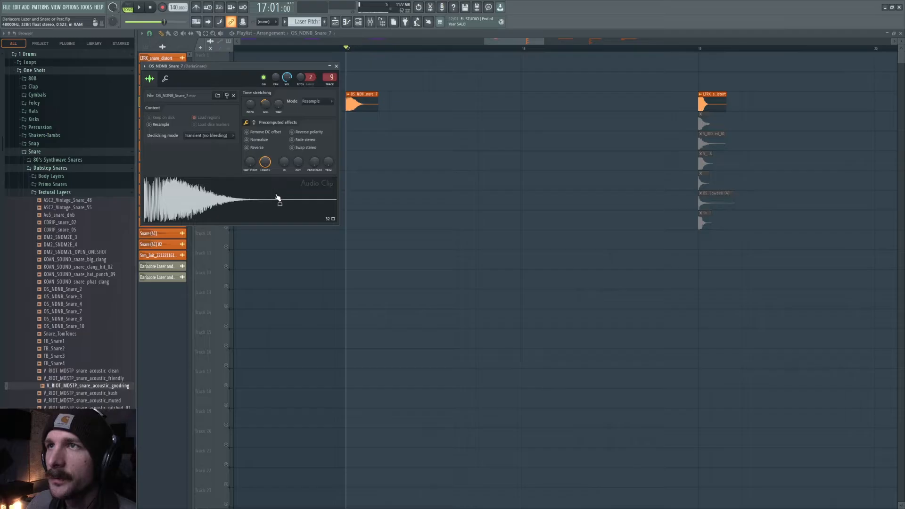
Locate the OS_NDNB_Snare_7 clip's source sample in the browser and show the mixer
left_click(229, 96)
left_click_drag(71, 312, 500, 219)
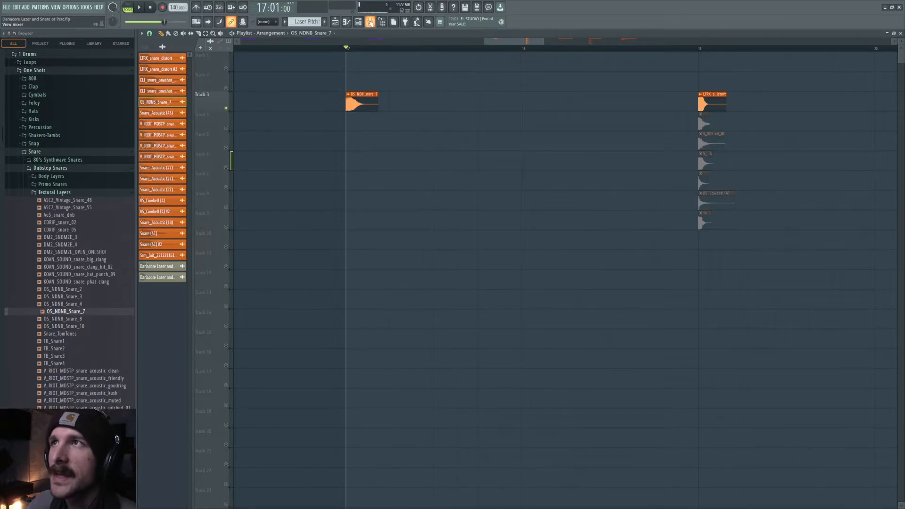
left_click(370, 22)
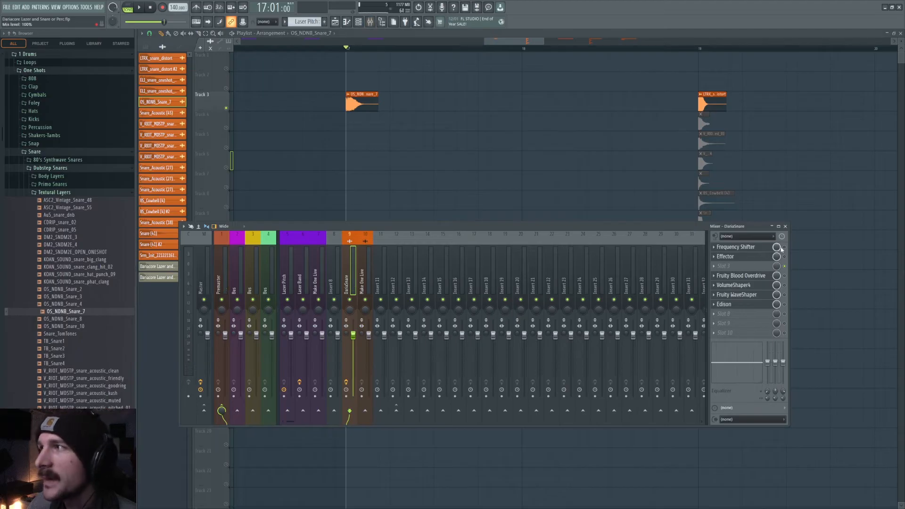
Try the OS_NDNB_Snare_7 clip with its time-stretch multiplier reset, undo the reset, and audition the clip again
double_click(355, 94)
right_click(266, 104)
left_click(270, 107)
key("space")
key("space")
key("ctrl+z")
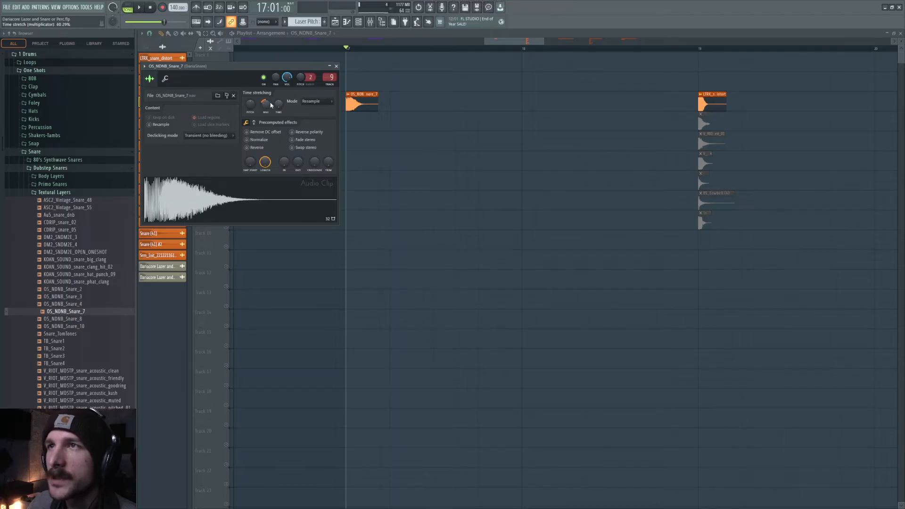
key("space")
key("space")
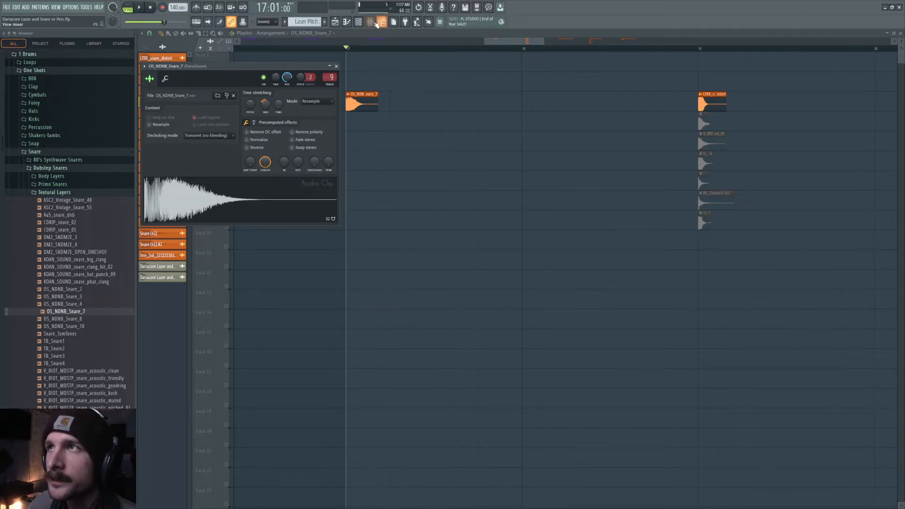
Examine the Frequency Shifter, Effector and Fruity Blood Overdrive effects on the DariaSnare mixer track while auditioning the snare
left_click(370, 21)
left_click(750, 247)
key("space")
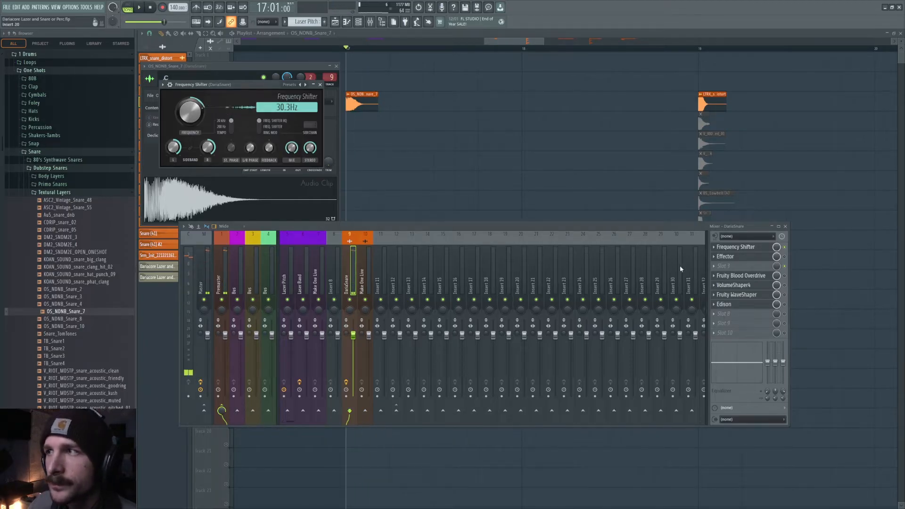
left_click(745, 258)
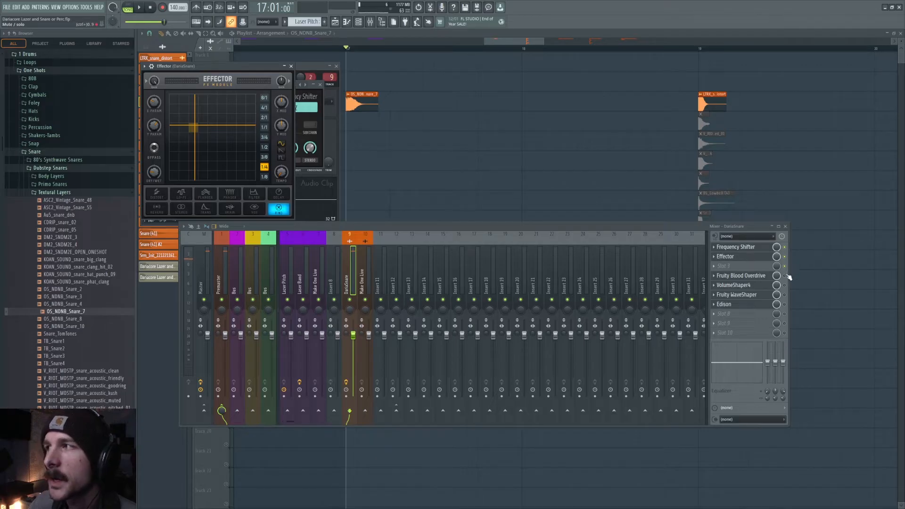
left_click(759, 276)
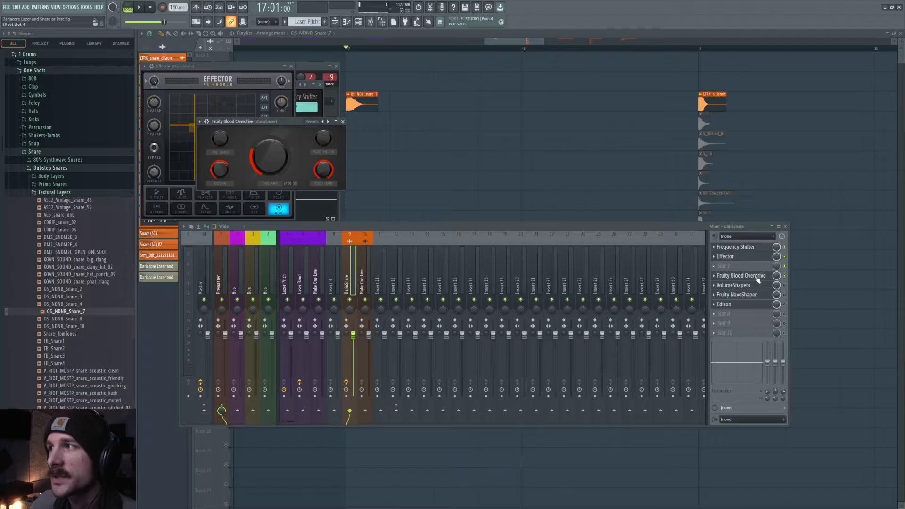
key("space")
key("space")
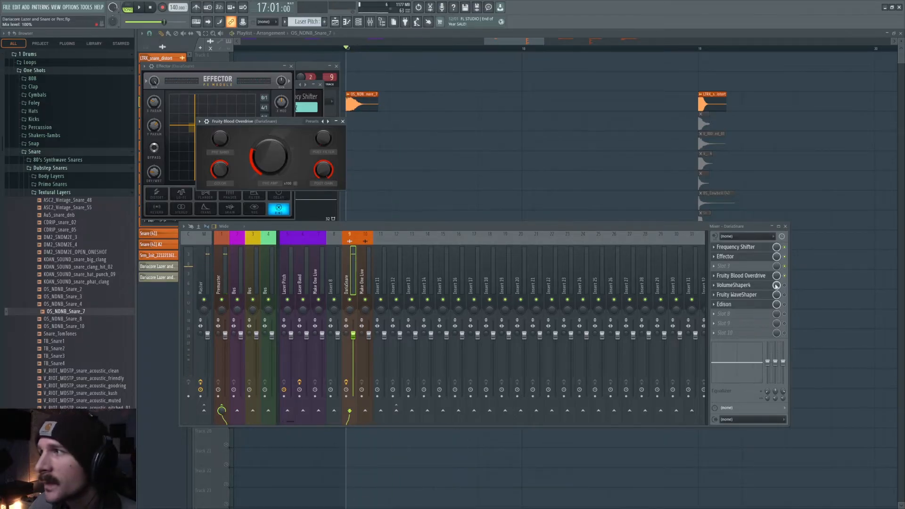
Examine and audition VolumeShaper4 and Fruity WaveShaper on the DariaSnare track, and close the open windows
left_click(761, 285)
key("space")
key("space")
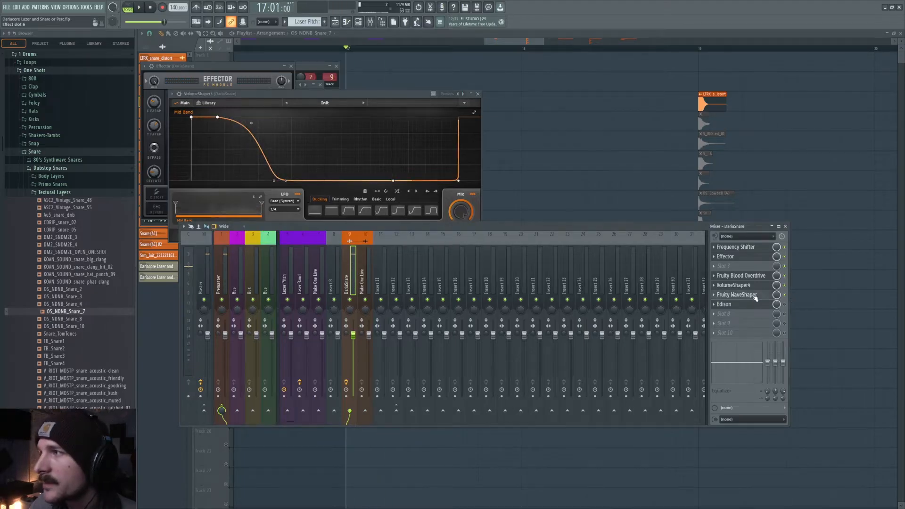
left_click(755, 297)
key("space")
key("space")
key("F12")
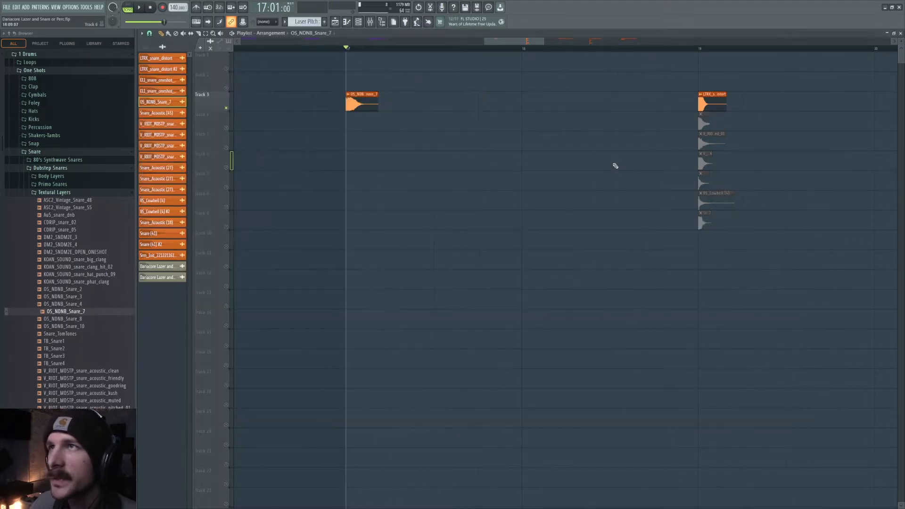
Reset the time-stretch multiplier of the LTRX_snare_distort clip at bar 19 and audition it from there
scroll(493, 53, "down", 6)
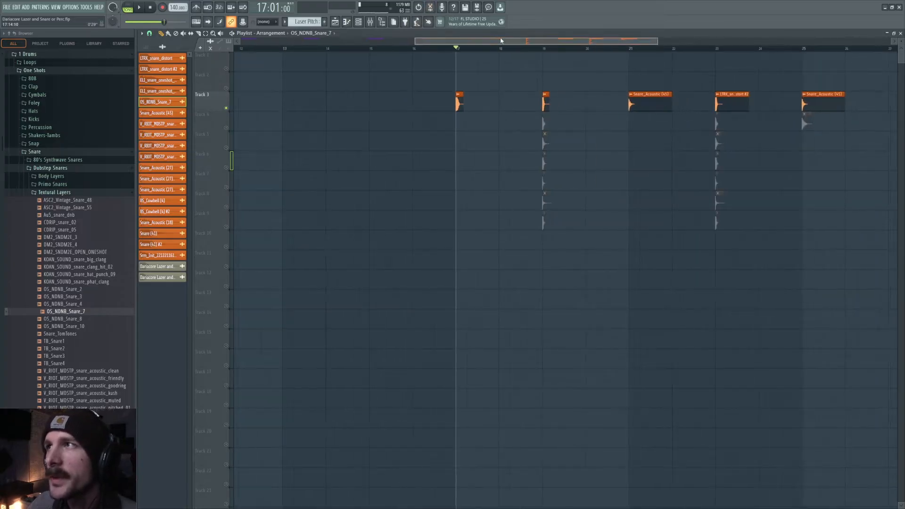
scroll(515, 51, "up", 6)
left_click(493, 49)
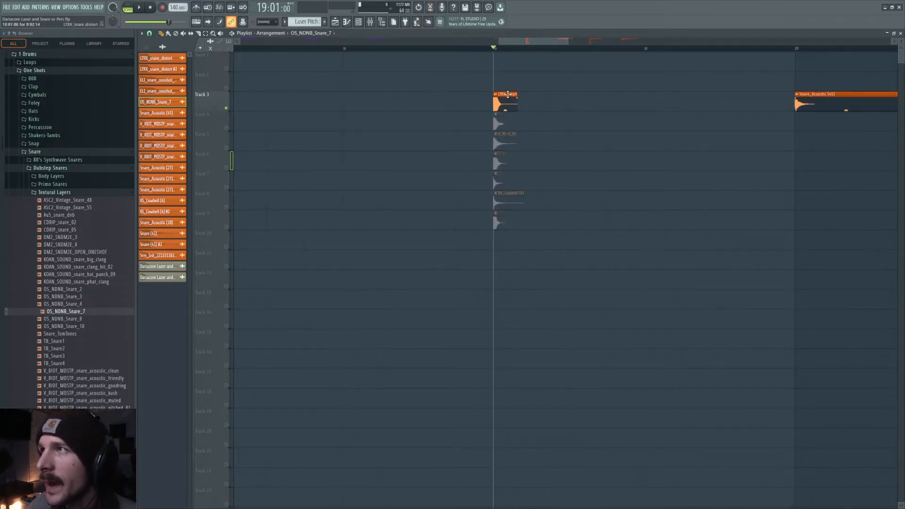
double_click(508, 94)
right_click(321, 161)
left_click(330, 164)
key("space")
key("space")
key("space")
key("space")
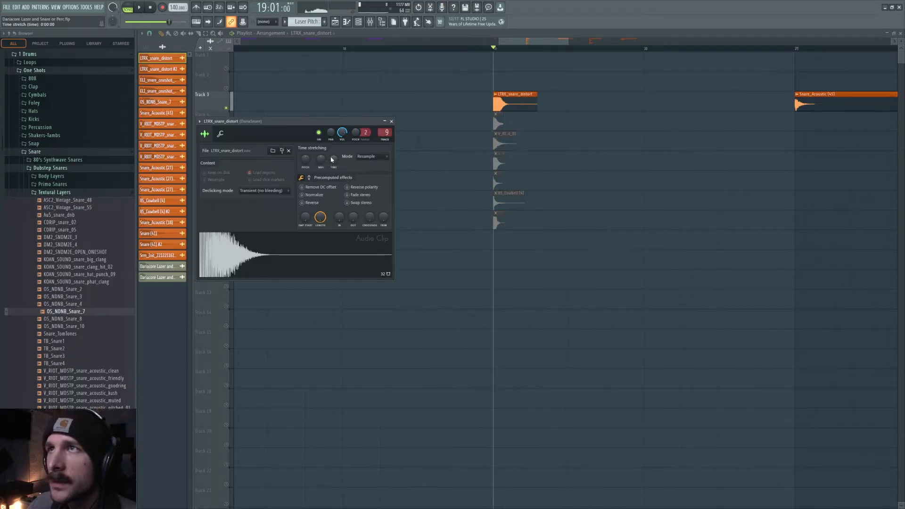
Undo the time-stretch reset on LTRX_snare_distort, audition the clip, and close its settings
key("ctrl+z")
key("space")
key("space")
right_click(438, 104)
Solo Track 4 and audition ELI_snare_oneshot_spectral_trappy with its time-stretch multiplier reset and with the reset undone
right_click(227, 128)
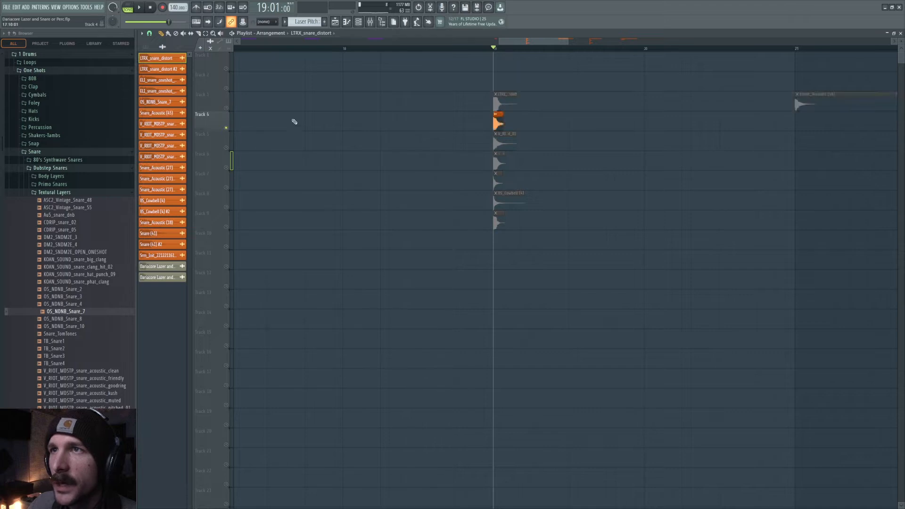
key("space")
key("space")
double_click(499, 115)
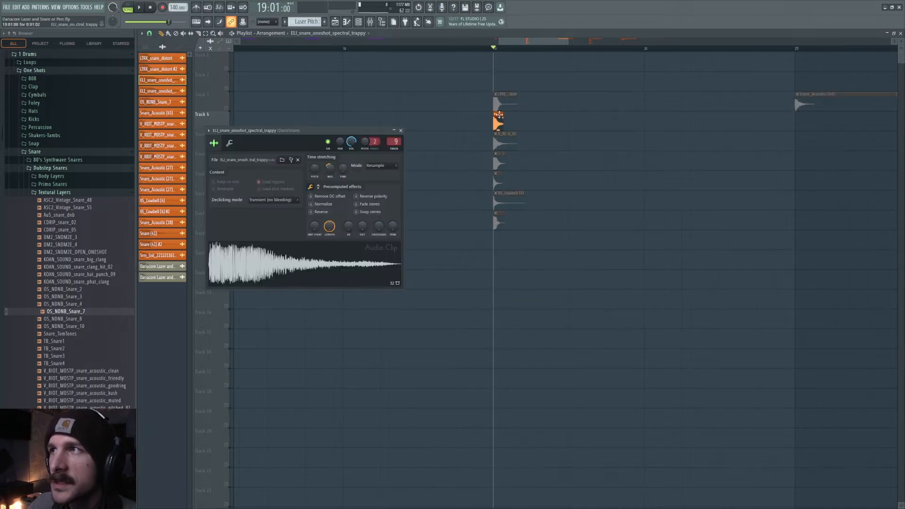
key("space")
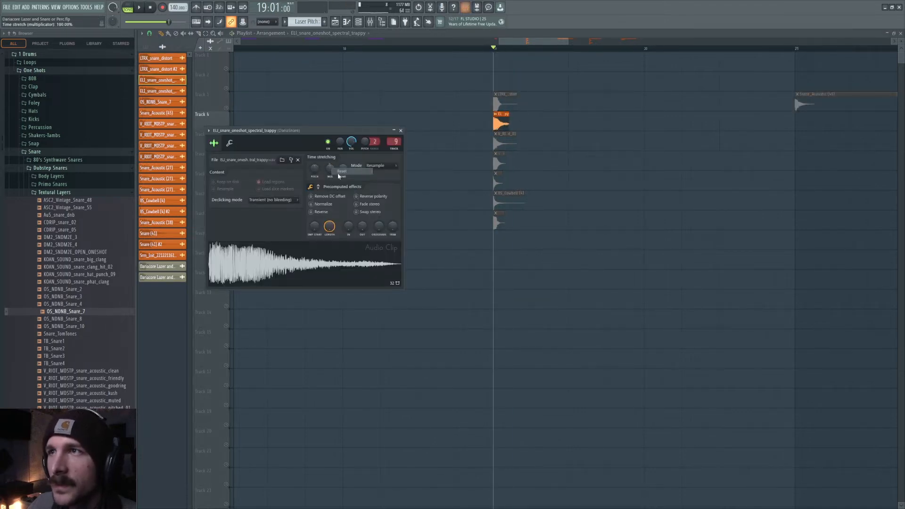
left_click(400, 131)
key("space")
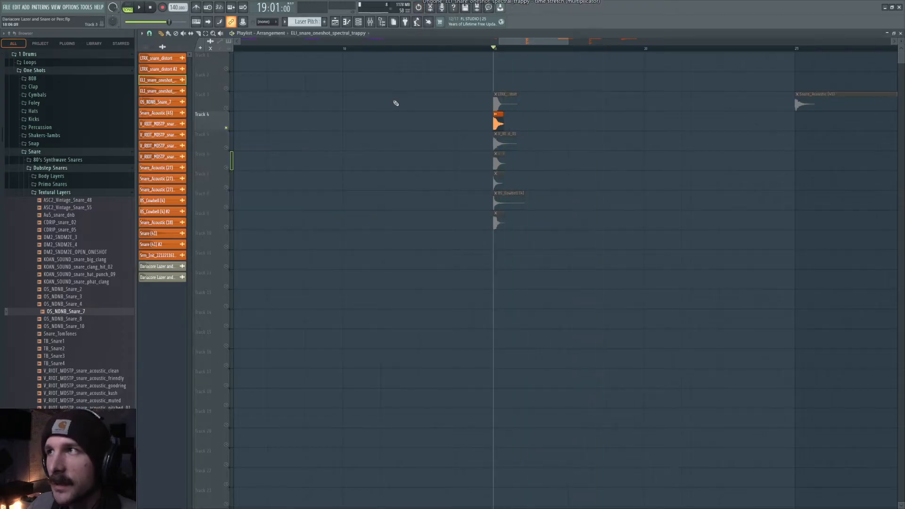
key("space")
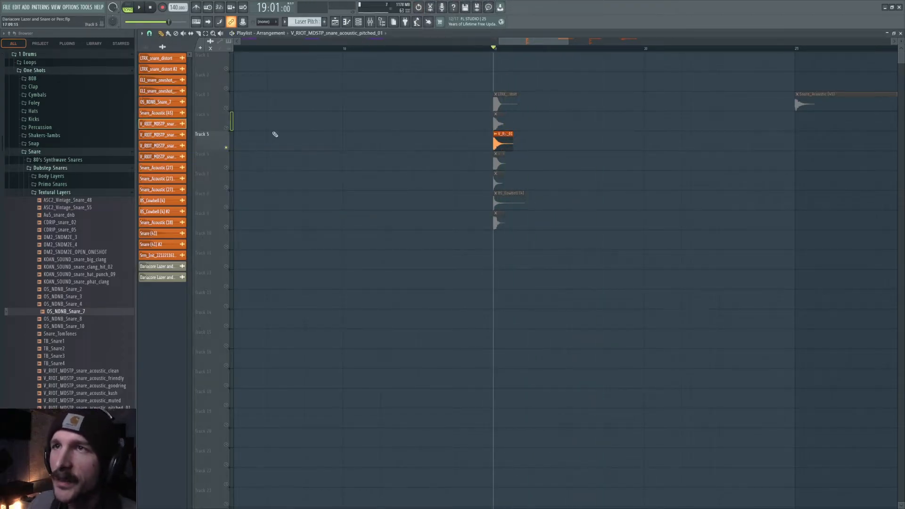
Audition the snare layers on Tracks 5, 6 and 7 one at a time in solo
key("space")
key("space")
right_click(227, 167)
key("space")
key("space")
left_click(227, 188)
left_click(226, 167)
key("space")
key("space")
key("space")
key("space")
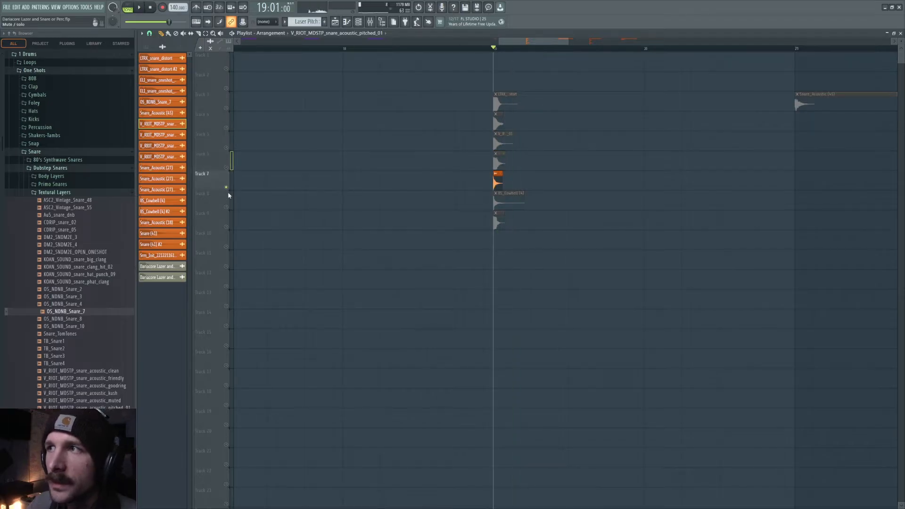
Solo Track 8, locate the BS_Cowbell (4) clip's sample in the browser, and audition the layer
right_click(229, 206)
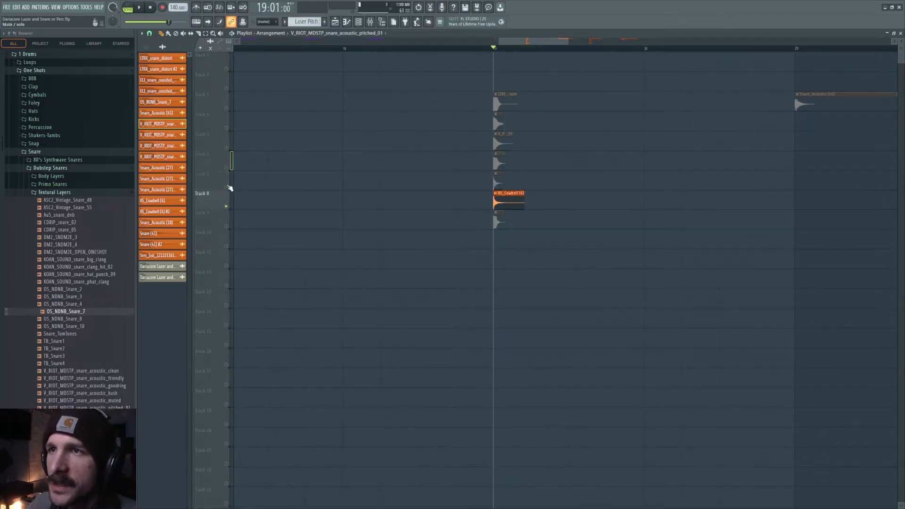
double_click(501, 198)
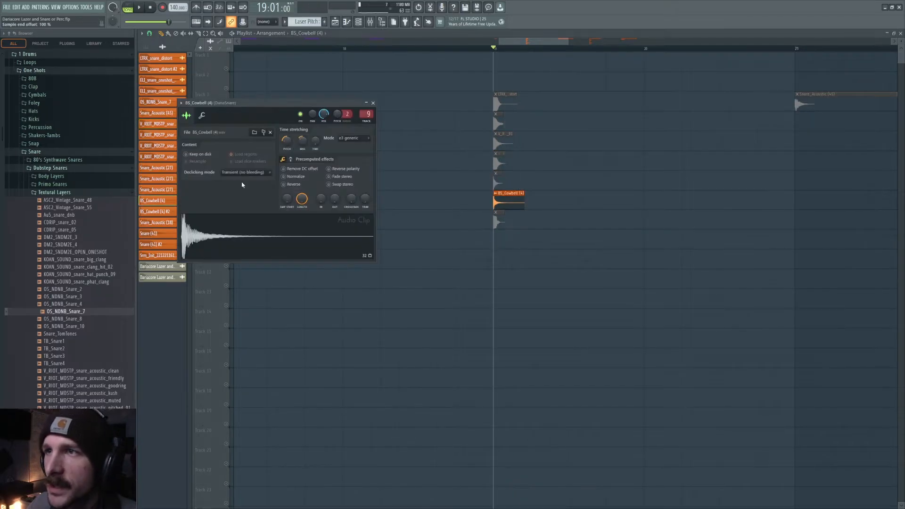
left_click(263, 133)
left_click(373, 103)
key("space")
key("space")
key("space")
key("space")
Solo Track 9 and audition its snare layer
left_click_drag(510, 43, 507, 74)
right_click(226, 227)
key("space")
key("space")
key("space")
key("space")
Solo Track 3, enable Track 8 alongside it, and audition the distorted snare and cowbell layers together
scroll(480, 58, "down", 4)
scroll(488, 51, "down", 3)
scroll(517, 118, "up", 3)
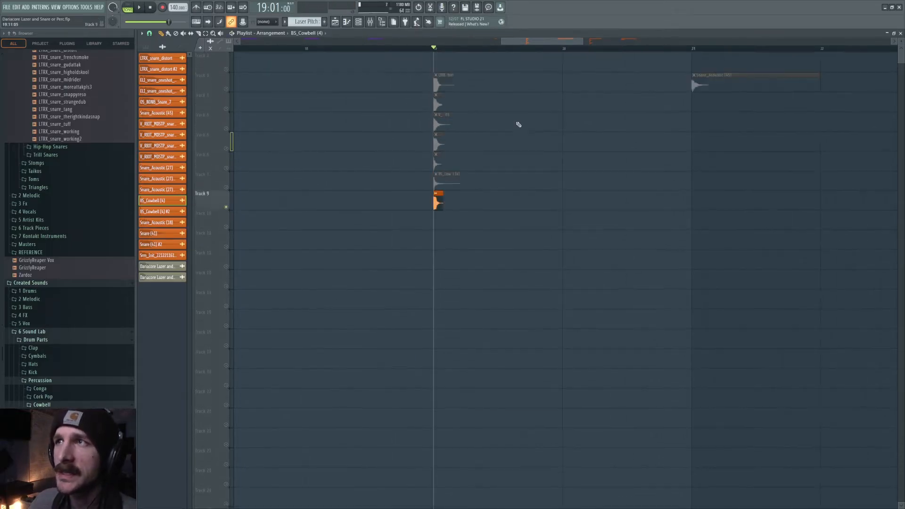
scroll(518, 124, "up", 1)
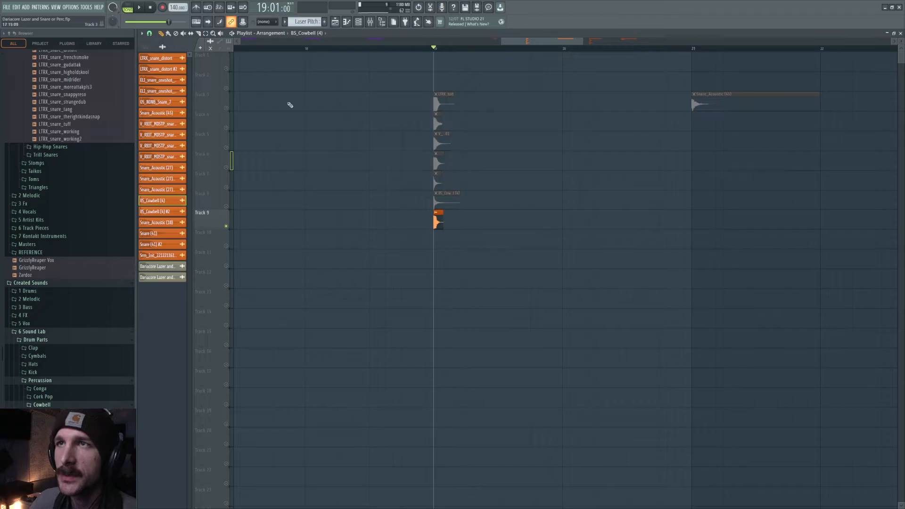
right_click(227, 108)
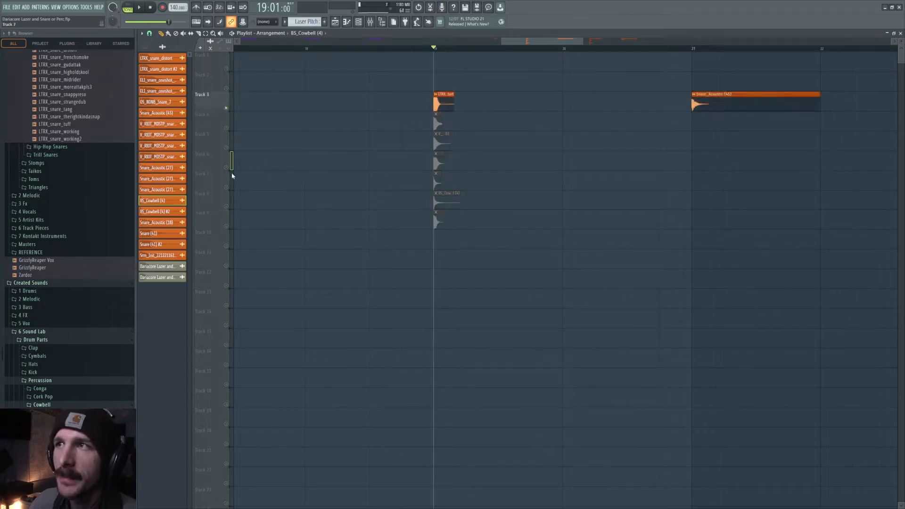
left_click(226, 206)
key("space")
key("space")
key("space")
key("space")
Audition Tracks 6 and 8 together with Track 3 muted, and play again with Track 6 muted
left_click(227, 167)
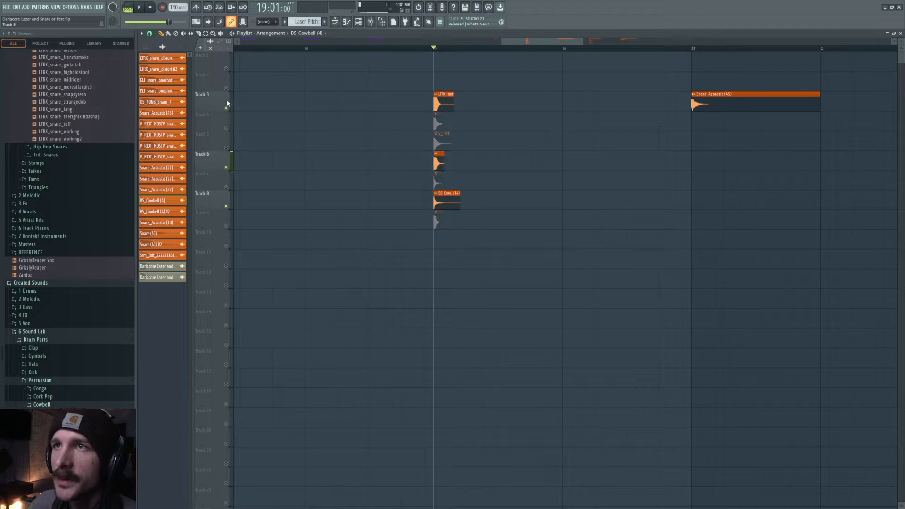
left_click(227, 108)
key("space")
key("space")
key("space")
key("space")
left_click(227, 167)
key("space")
key("space")
Solo Track 4, audition it together with Track 9, and mute Track 9 again
right_click(225, 129)
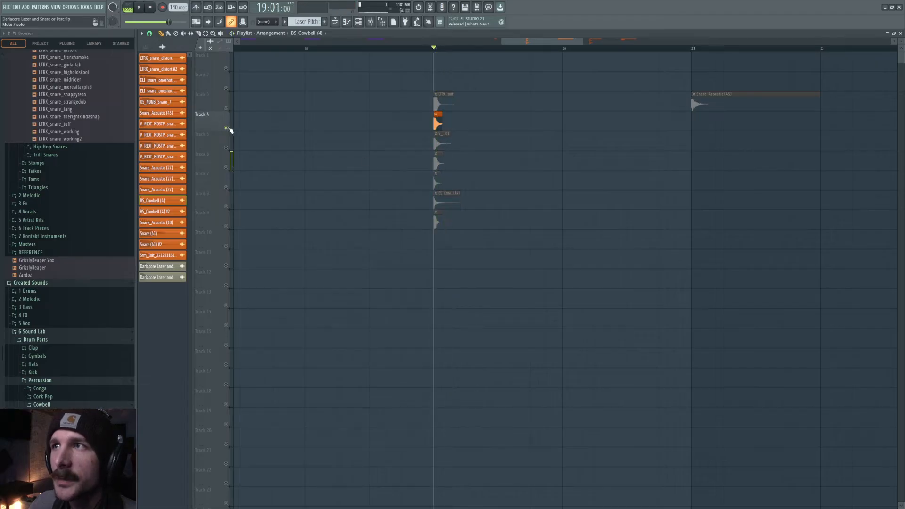
left_click(226, 227)
key("space")
key("space")
key("space")
key("space")
left_click(226, 226)
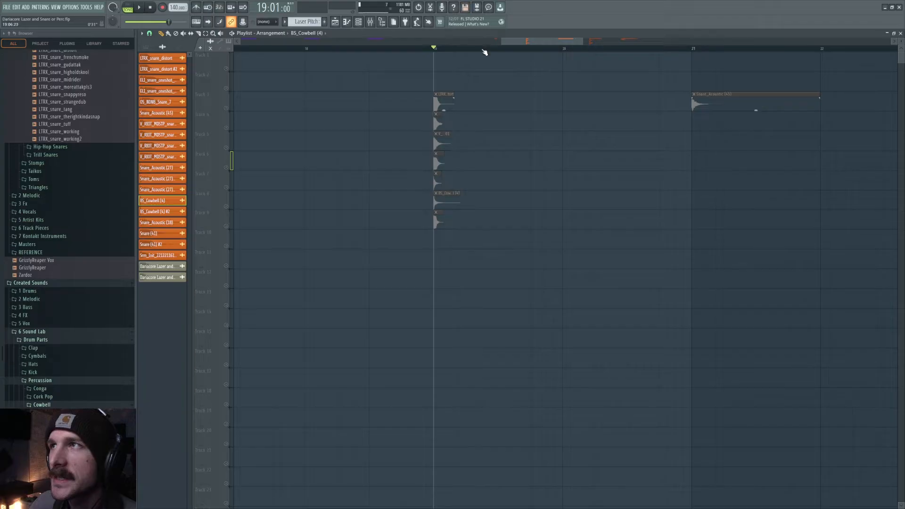
Unmute all playlist tracks and audition the complete layered snare at bar 19
scroll(484, 51, "down", 2)
right_click(228, 109)
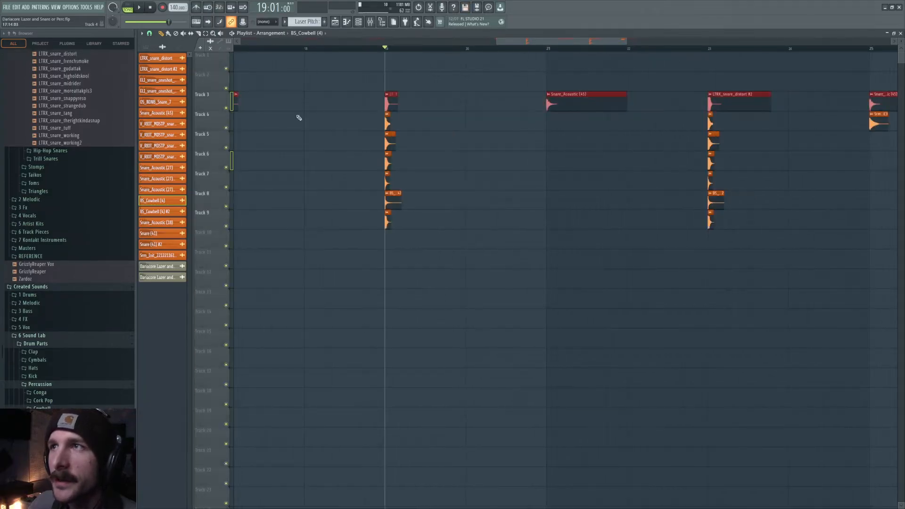
key("space")
key("space")
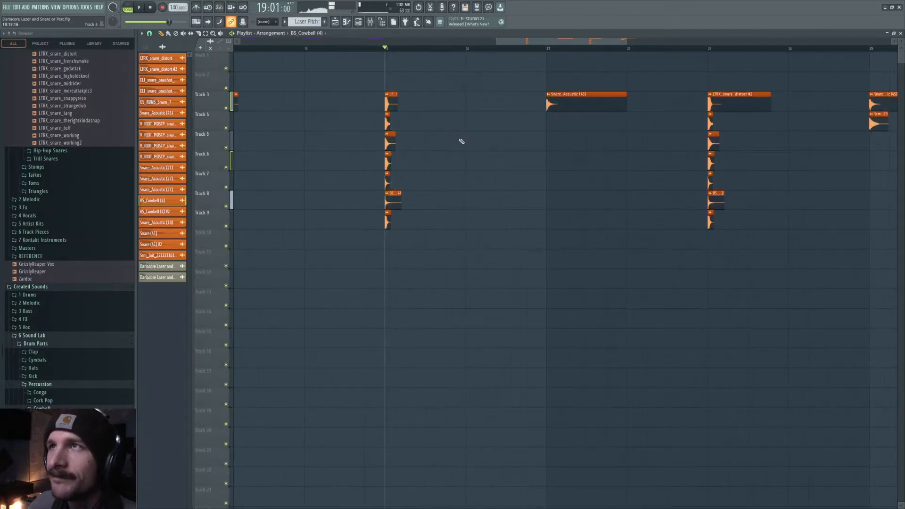
Move the playback position to bar 21 and select the Make One Live track in the mixer
scroll(539, 49, "down", 2)
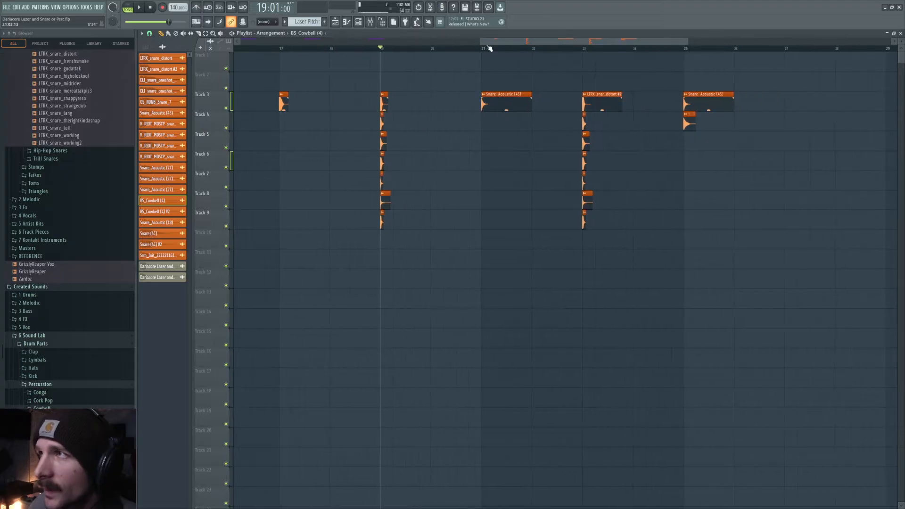
scroll(489, 46, "up", 4)
left_click(468, 49)
scroll(469, 50, "down", 2)
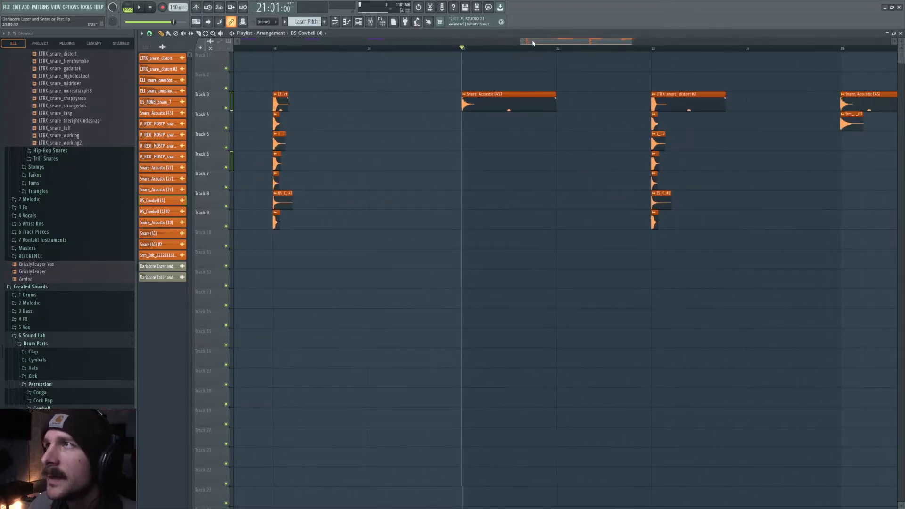
scroll(460, 49, "up", 2)
left_click(370, 22)
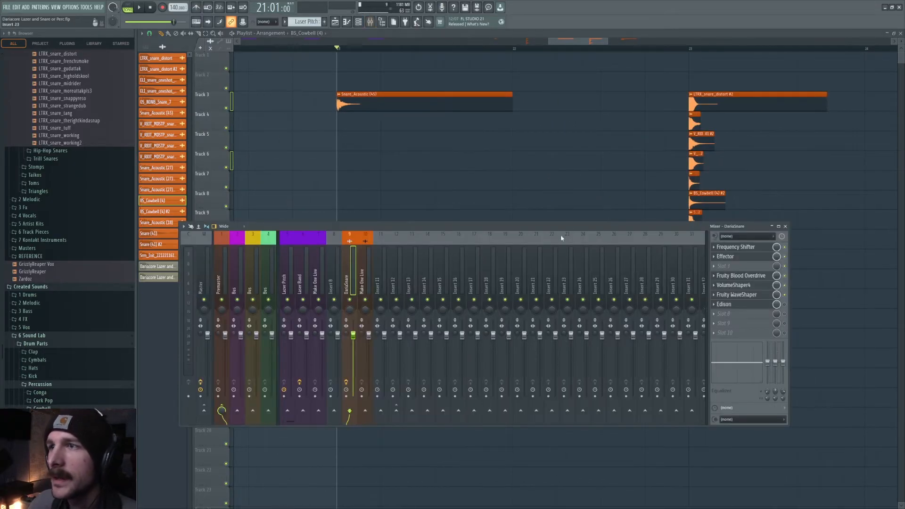
left_click(367, 271)
Open the settings of the Snare_Acoustic (45) clip at bar 21
double_click(382, 99)
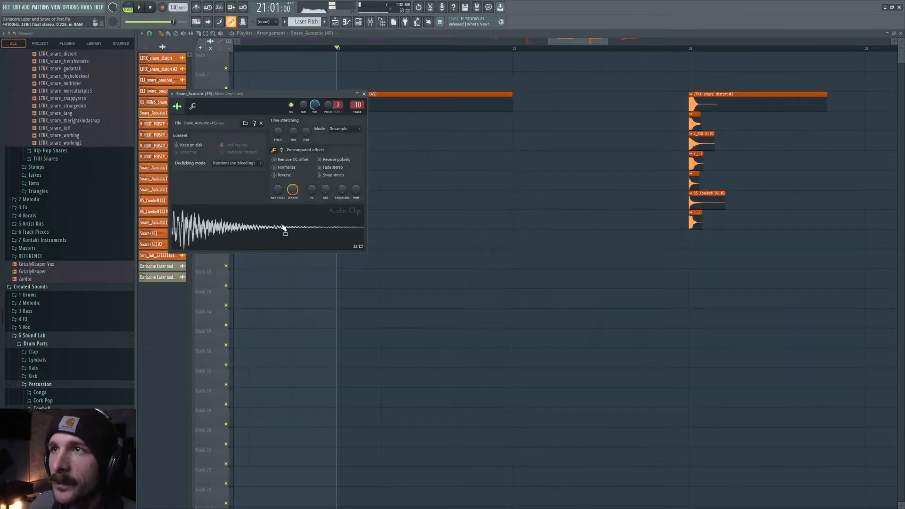
right_click(420, 148)
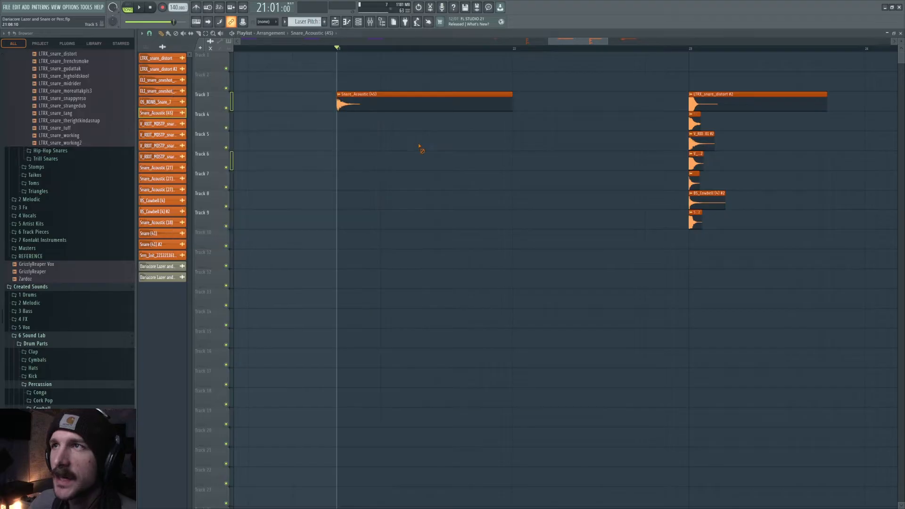
double_click(382, 106)
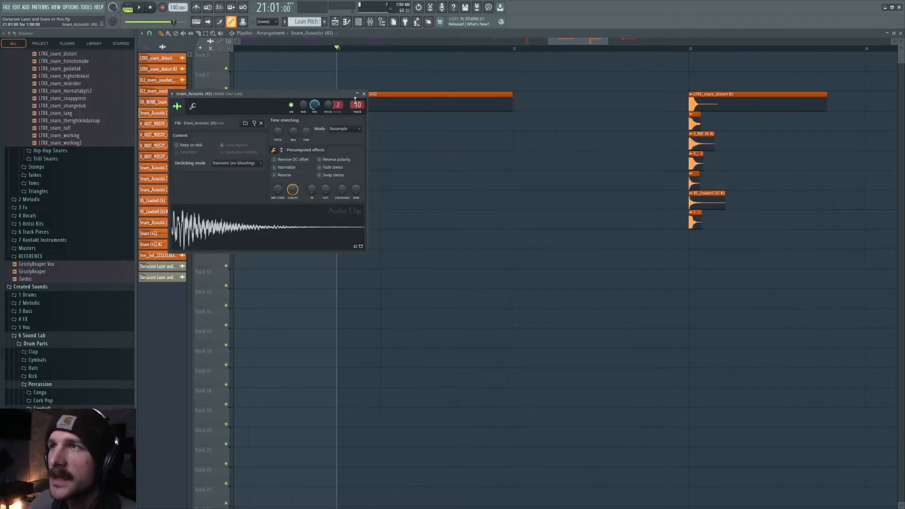
Load Pro-Q 3 into the first effect slot of the Make One Live mixer track
left_click(377, 22)
left_click(719, 249)
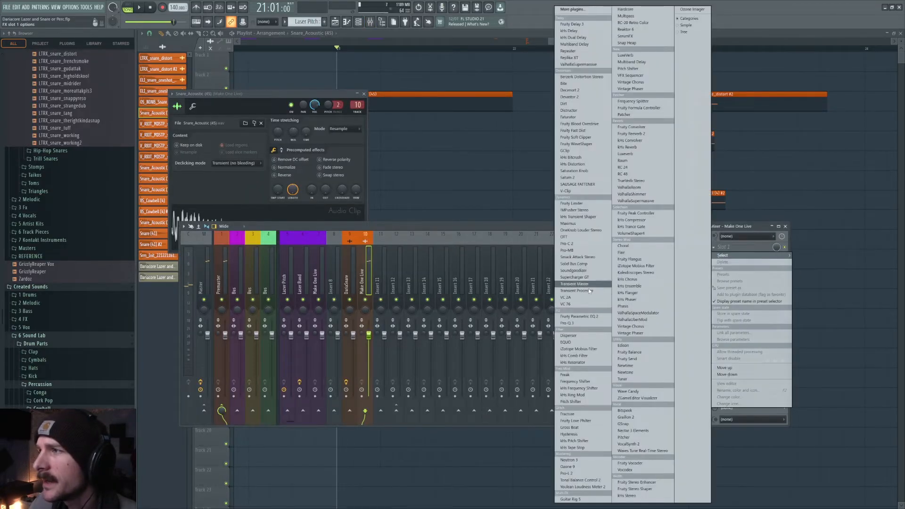
left_click(570, 323)
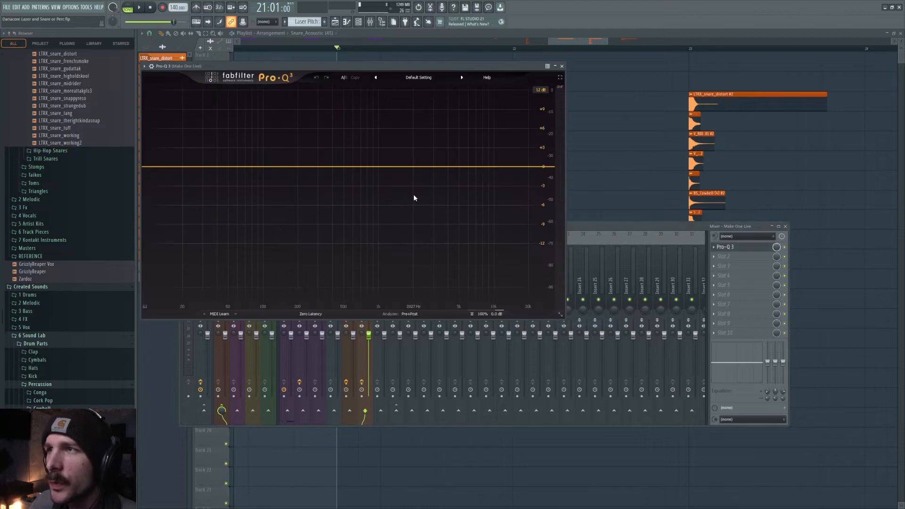
Add a broad high-mid bell boost in Pro-Q 3 and audition the snare
left_click_drag(424, 167, 434, 122)
scroll(426, 147, "down", 5)
key("space")
key("space")
key("space")
key("space")
Add a narrow low-mid bell in Pro-Q 3 boosted about 7.7 dB with a Q of about 8.7, and audition it
left_click_drag(340, 152, 322, 120)
scroll(296, 101, "up", 12)
scroll(322, 121, "down", 4)
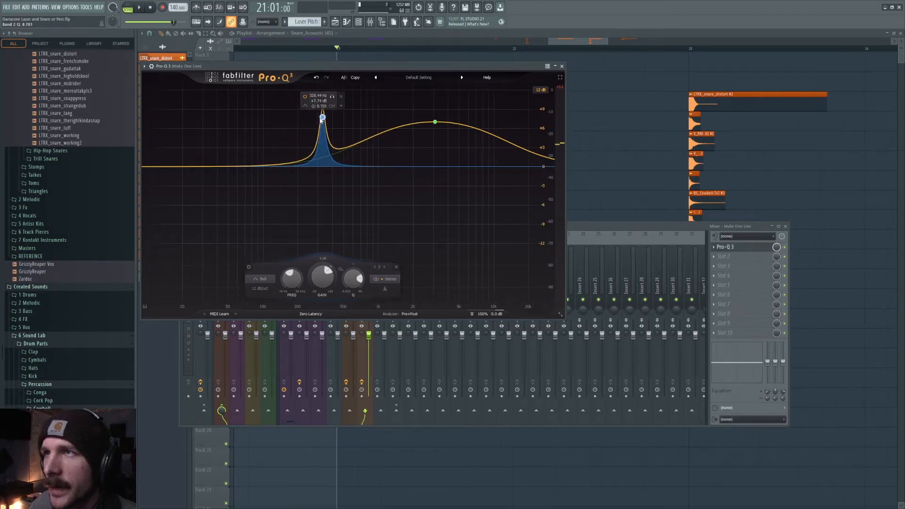
key("space")
key("space")
Shorten the Snare_Acoustic (45) clip at bar 21 with its time stretching multiplier, auditioning the result
right_click(644, 173)
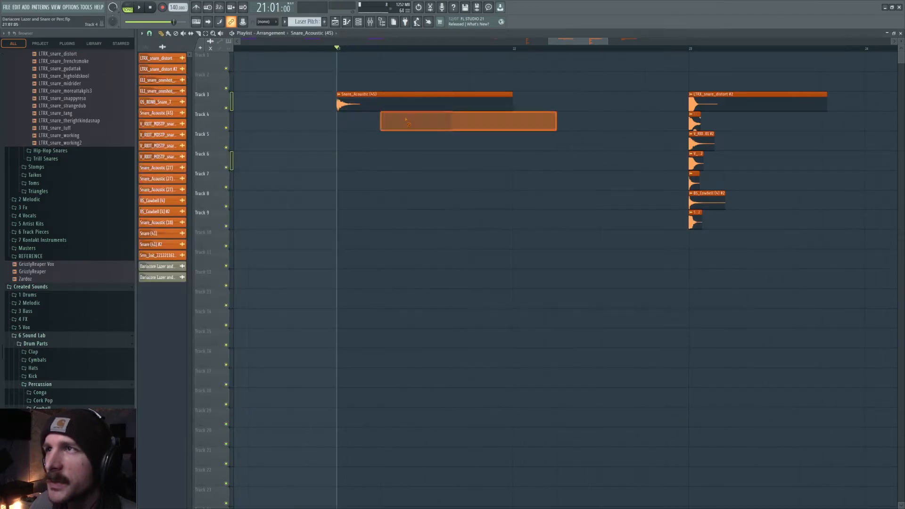
double_click(393, 104)
scroll(295, 131, "down", 2)
key("space")
key("space")
scroll(294, 132, "down", 2)
key("space")
key("space")
key("space")
key("space")
Add Frequency Shifter to the second slot of the Make One Live track and switch it to Ring Mod
left_click(370, 21)
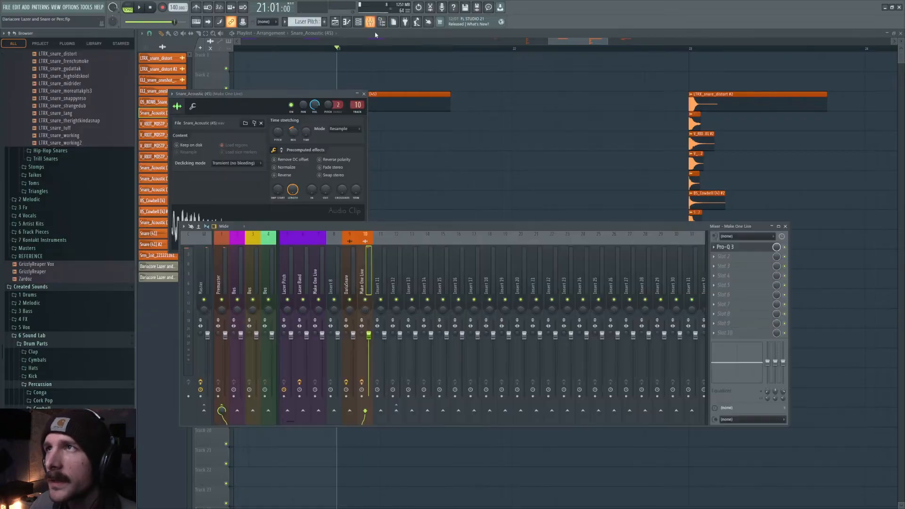
left_click(738, 261)
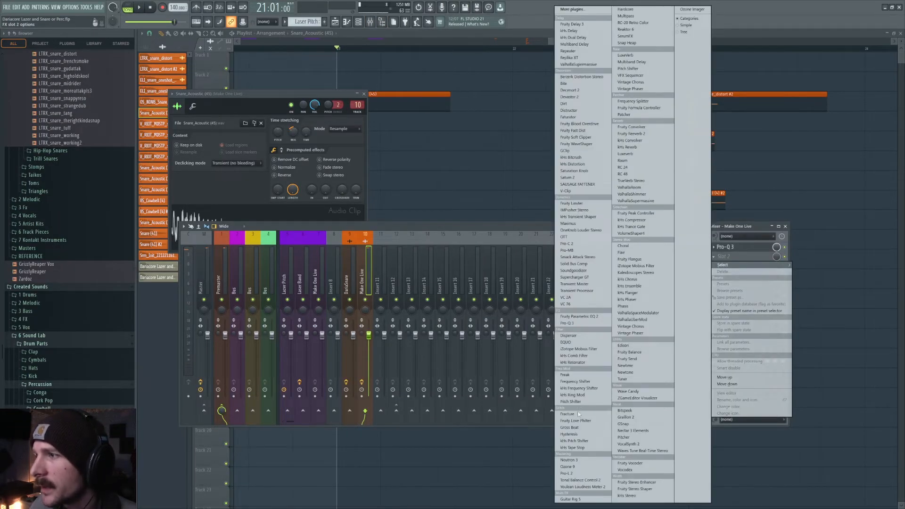
left_click(573, 382)
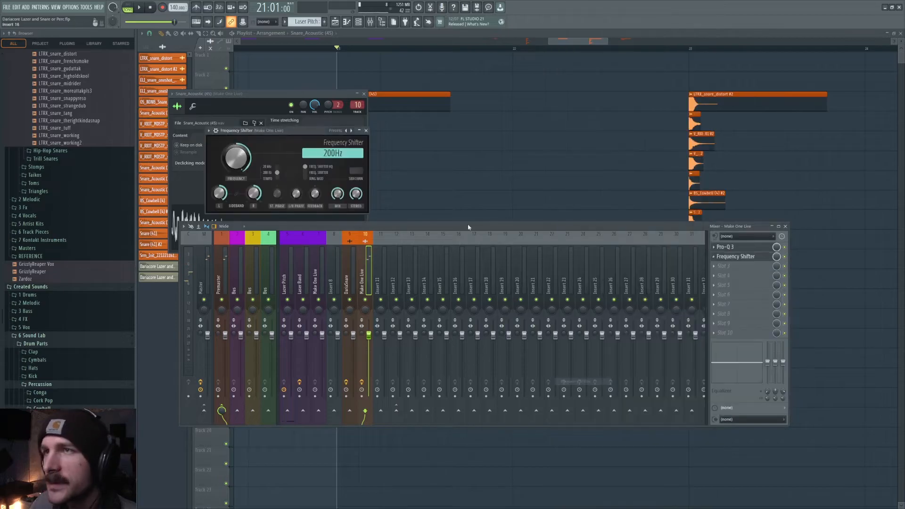
key("space")
left_click(316, 178)
key("space")
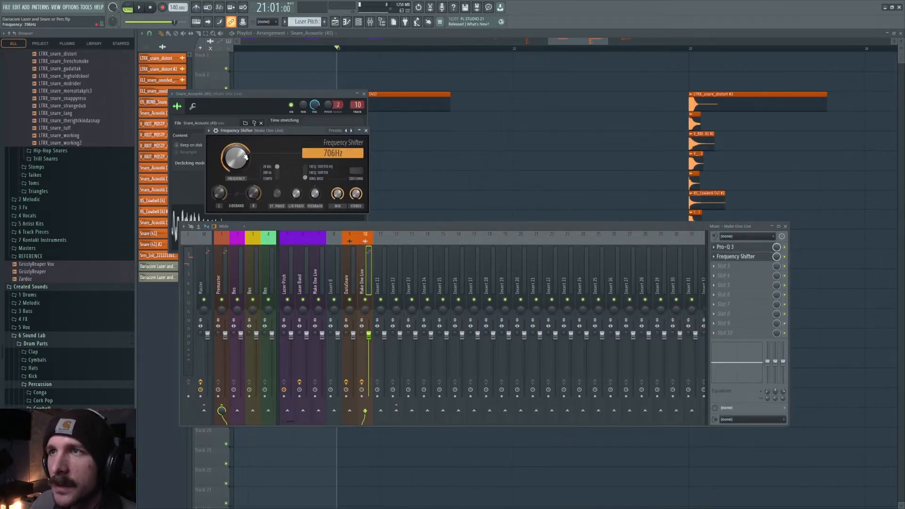
Set the Frequency Shifter's frequency to 1699 Hz and lower its mix while auditioning the snare
key("space")
key("space")
key("space")
key("space")
key("space")
key("space")
left_click_drag(245, 156, 249, 164)
key("space")
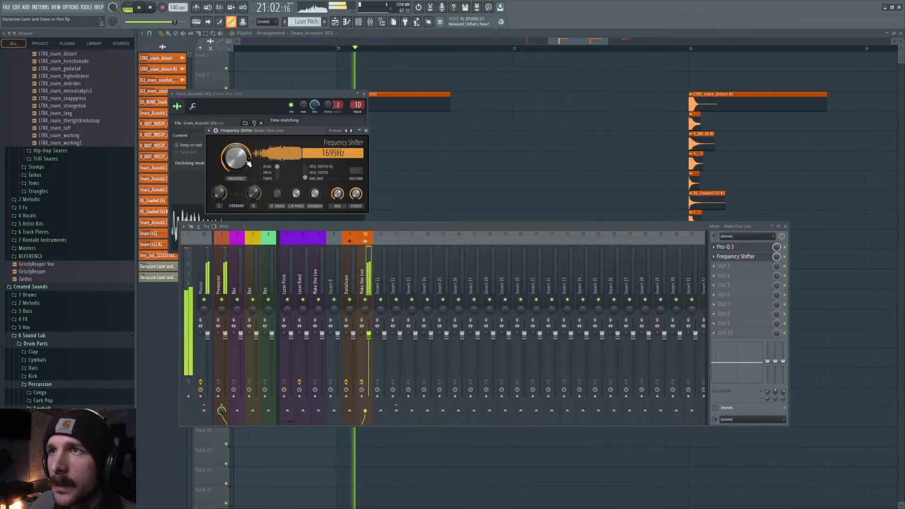
key("space")
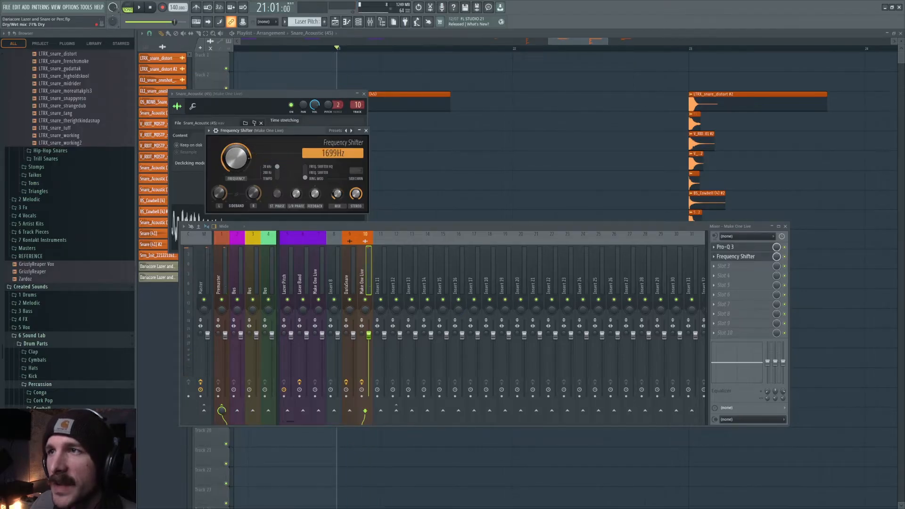
key("space")
key("space")
Add Fruity Blood Overdrive to the third slot and try out its preamp amount on the snare
left_click(724, 266)
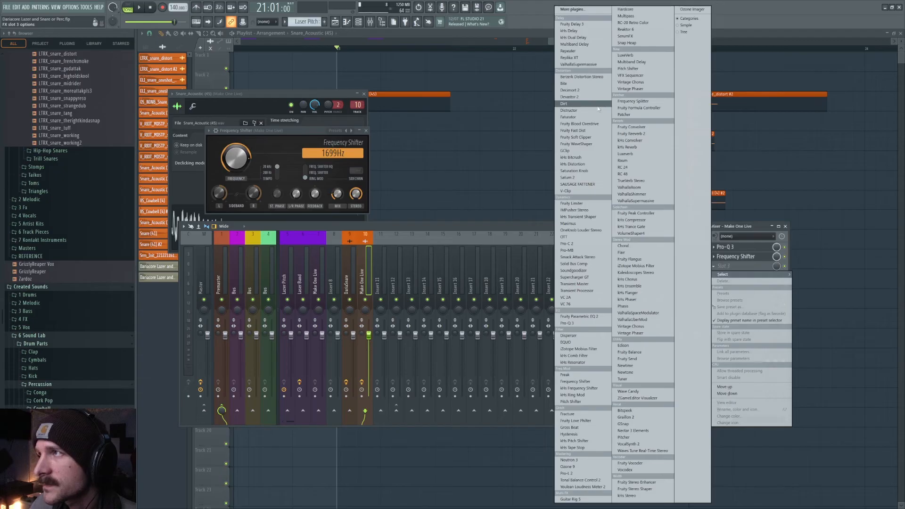
left_click(577, 124)
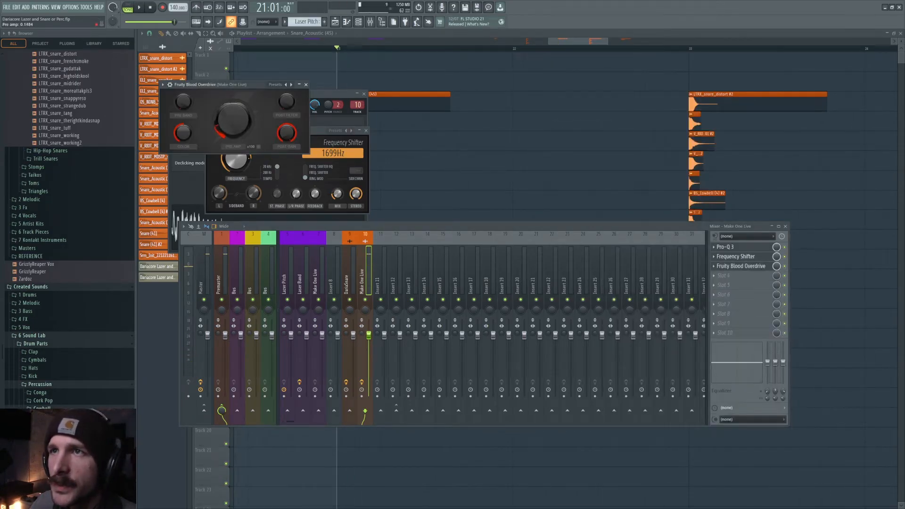
key("space")
left_click_drag(241, 128, 247, 125)
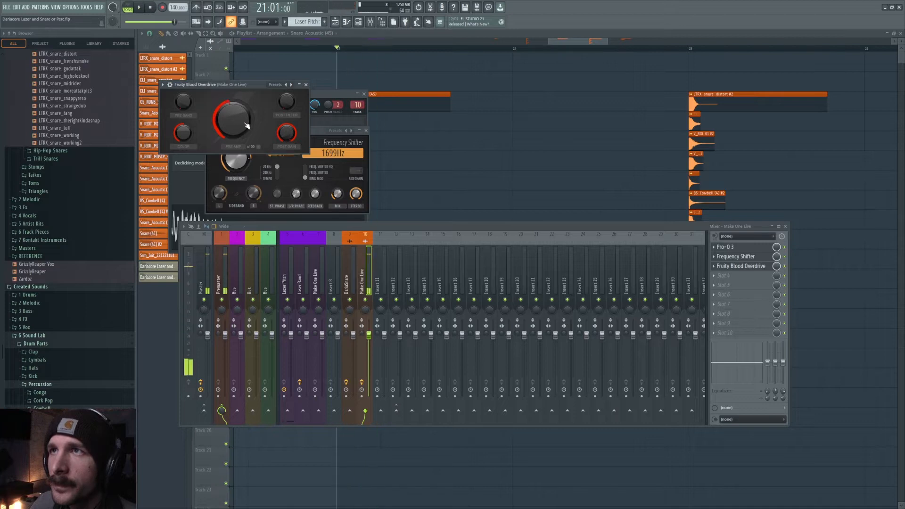
key("space")
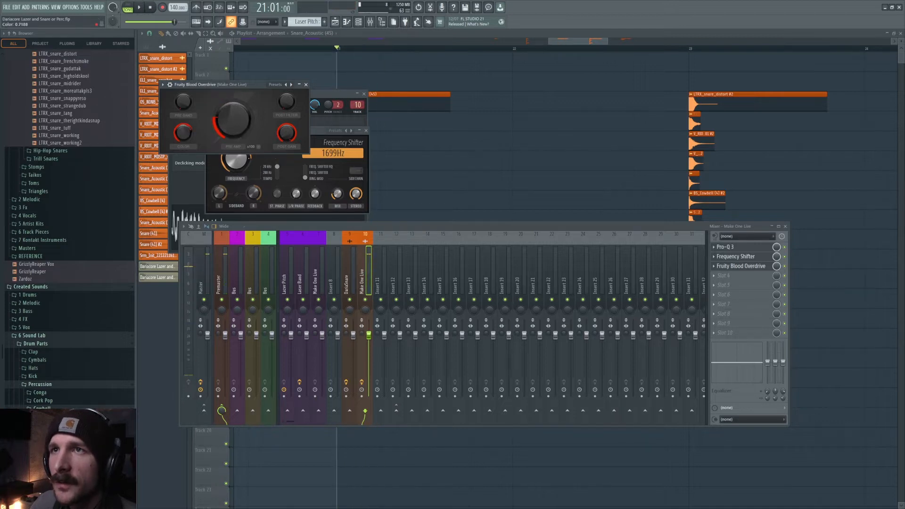
Raise the Blood Overdrive's color to about 0.88 and increase its pre band amount while auditioning
key("space")
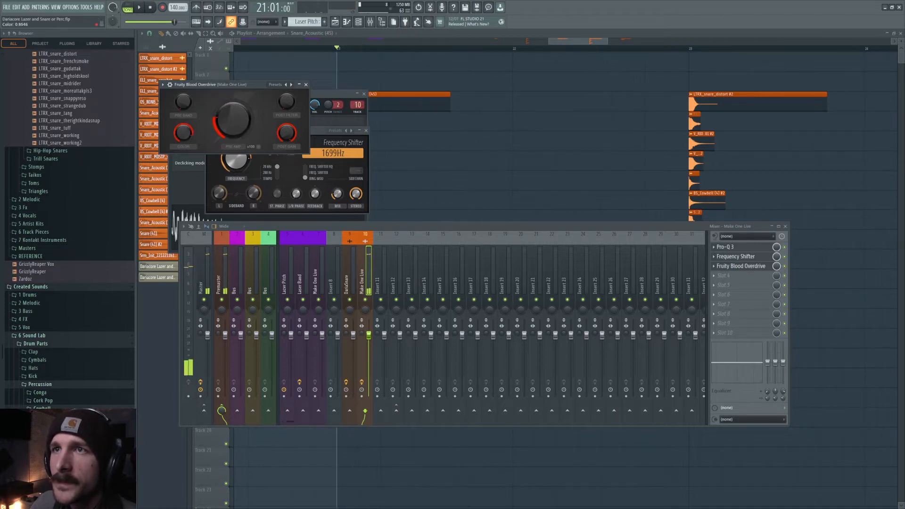
key("space")
key("space")
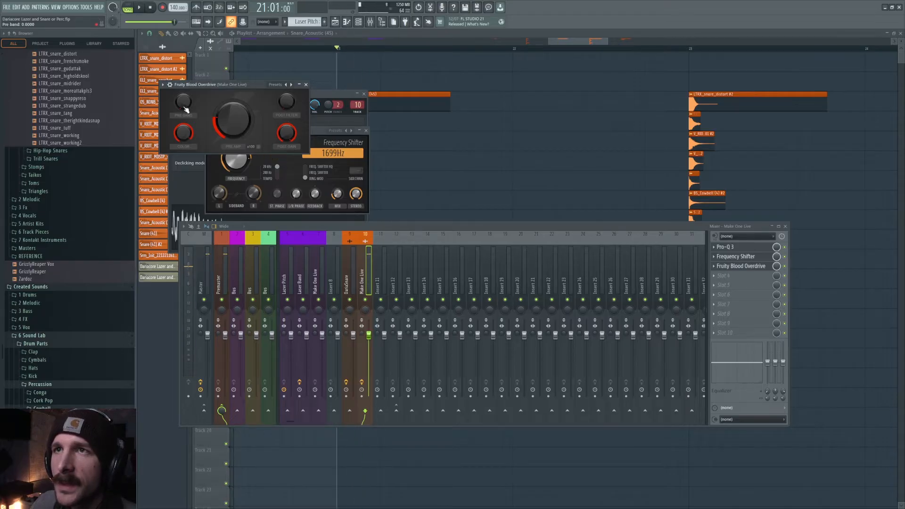
key("space")
key("space")
key("space")
key("space")
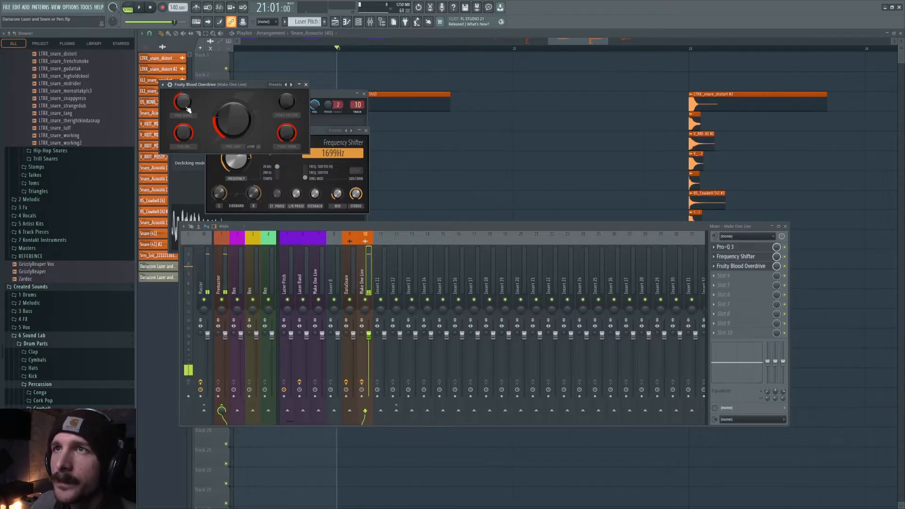
Add Fruity Convolver to the fourth slot and load the BS_Cowbell (2) sample as its impulse
left_click(720, 279)
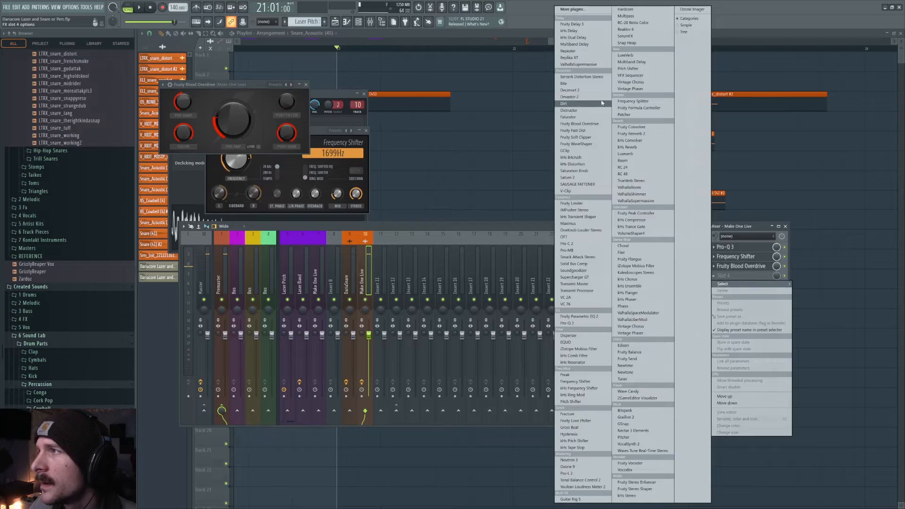
left_click(632, 127)
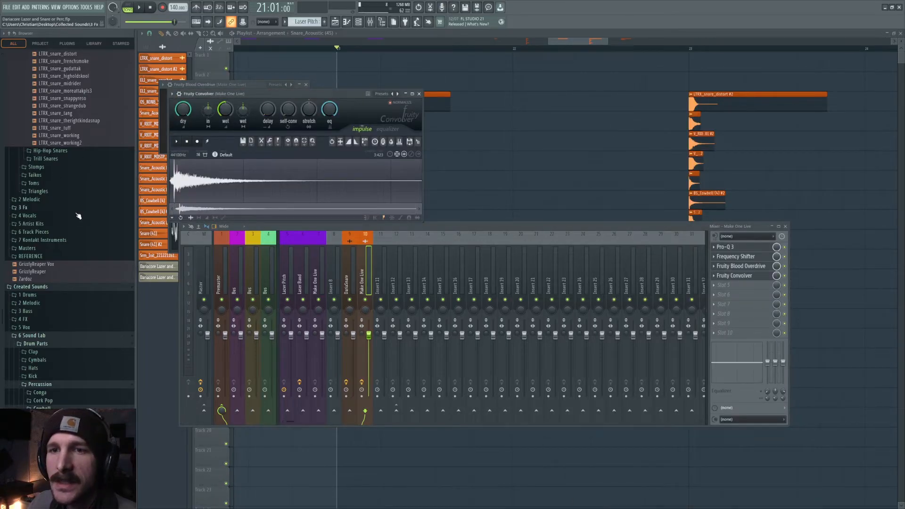
scroll(84, 254, "down", 7)
key("Up")
key("Up")
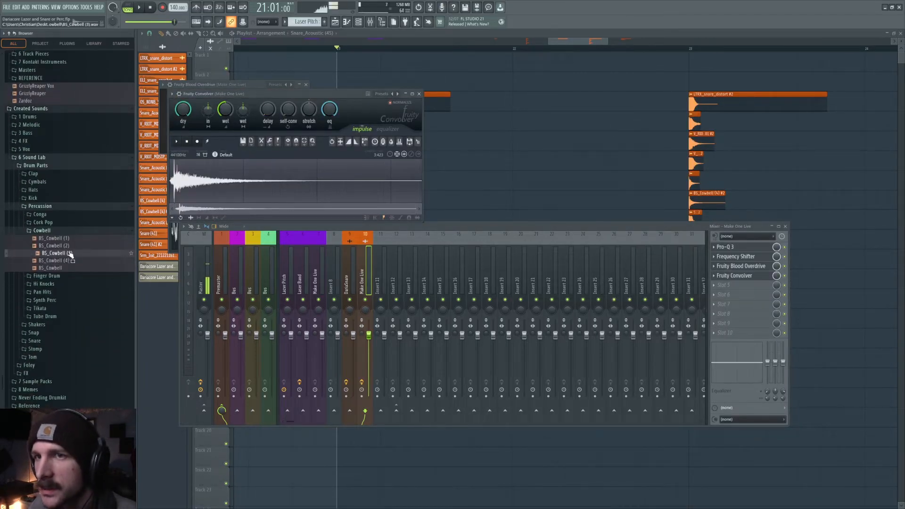
left_click_drag(65, 246, 247, 162)
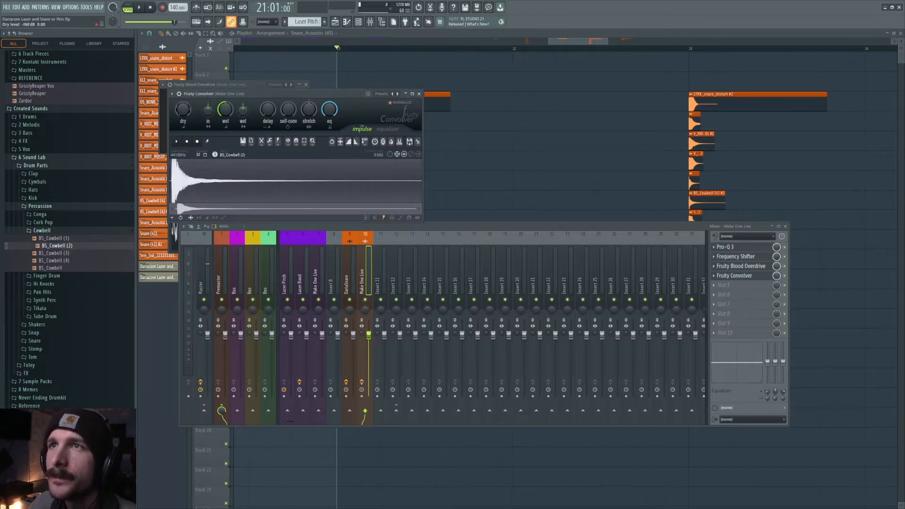
Increase the Convolver's impulse stretch and wet level while auditioning the snare
key("space")
left_click_drag(308, 108, 307, 114)
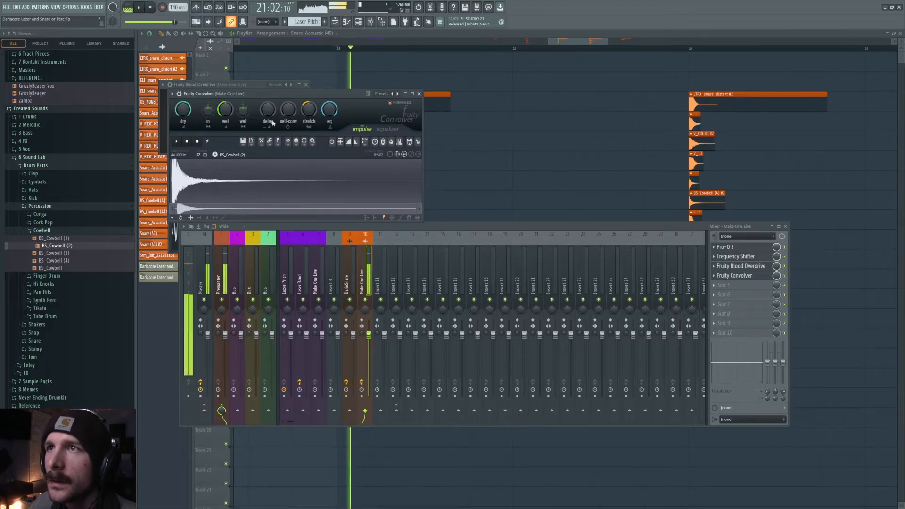
key("space")
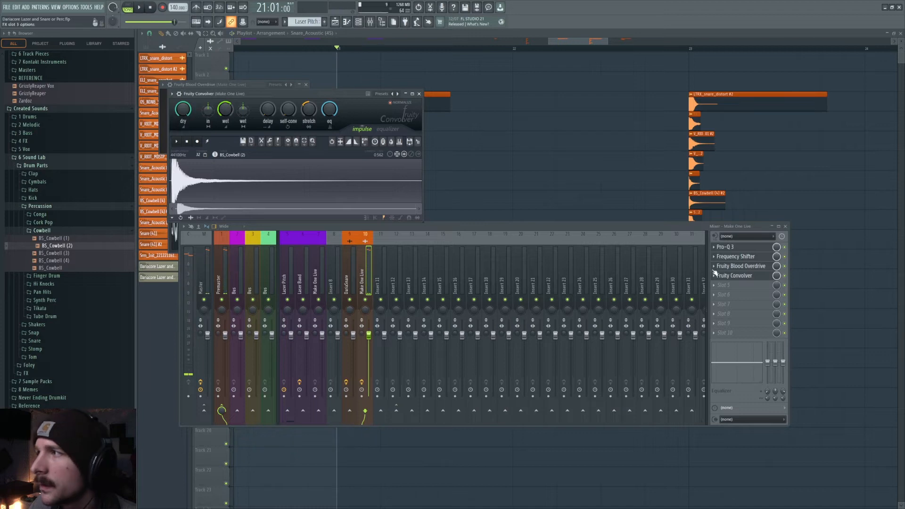
Move Fruity Convolver ahead of Fruity Blood Overdrive in the effect chain and audition the new order
left_click(715, 276)
left_click(736, 401)
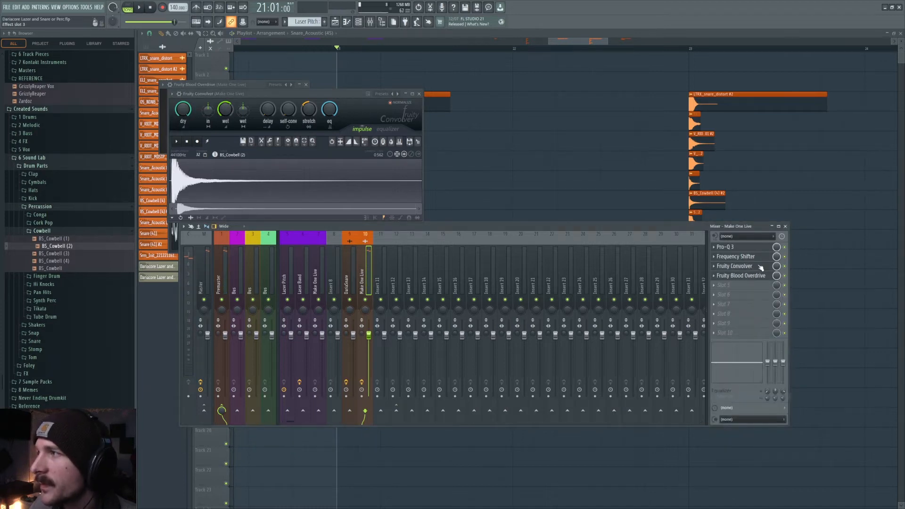
key("space")
key("space")
key("space")
key("space")
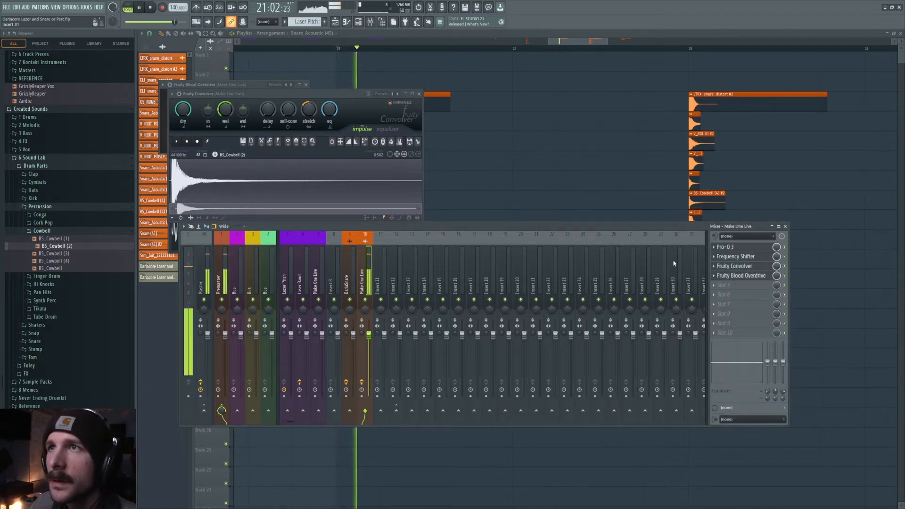
Shape the Convolver impulse's volume envelope with a short attack and a quick curved decay to silence
left_click(199, 219)
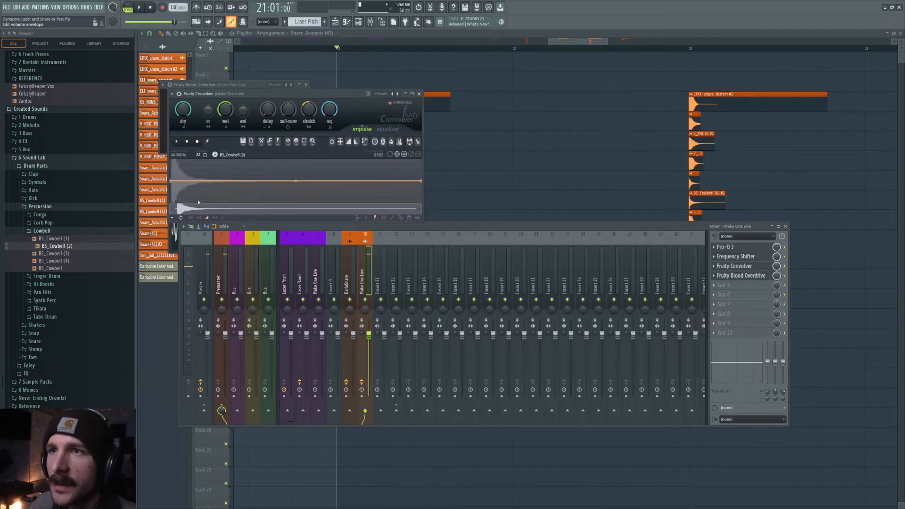
right_click(222, 197)
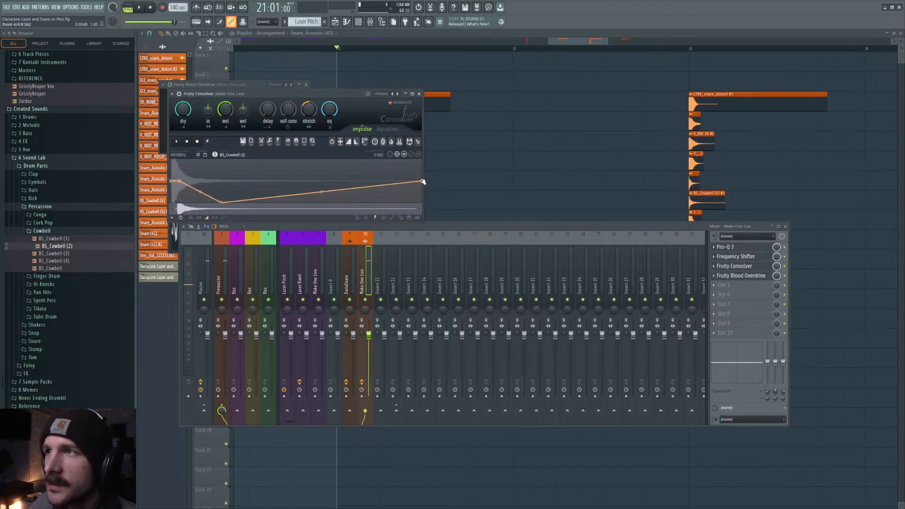
left_click_drag(422, 181, 420, 207)
key("space")
key("space")
left_click_drag(200, 192, 202, 197)
key("space")
key("space")
key("space")
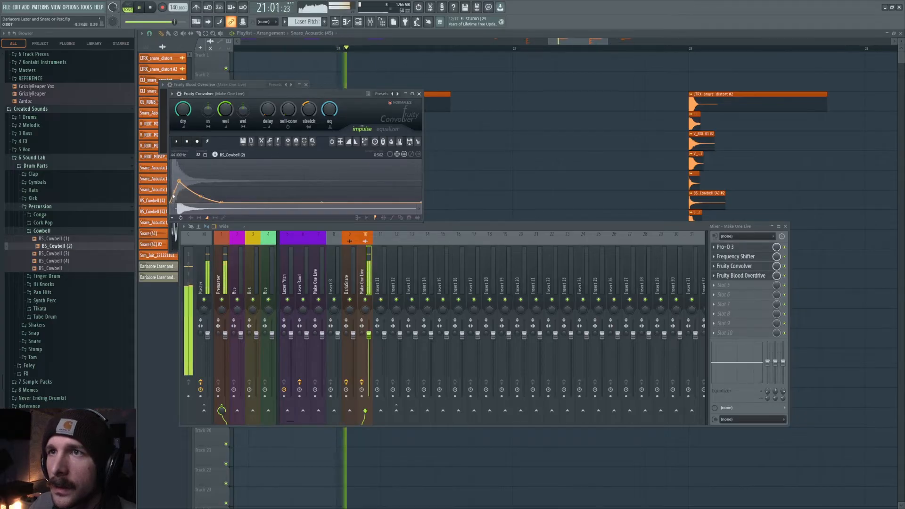
key("space")
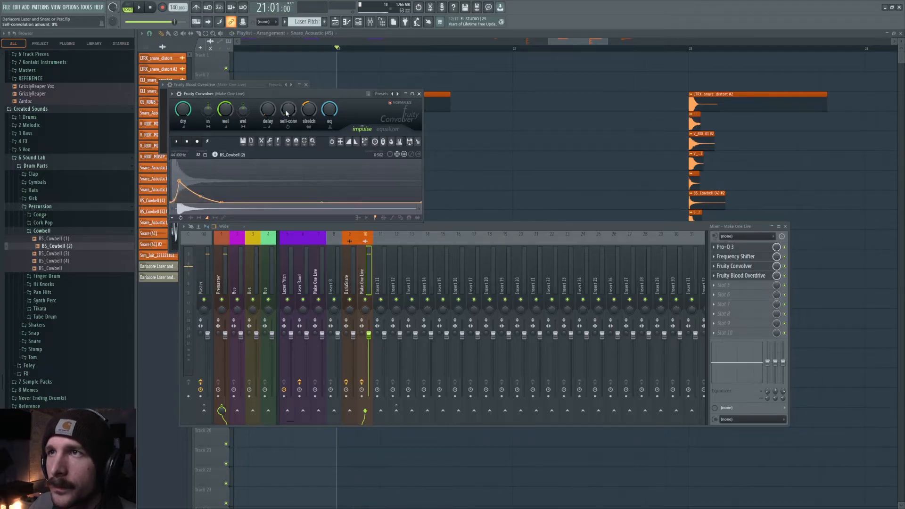
Raise the Convolver's self-convolution amount while auditioning the snare
key("space")
key("space")
key("space")
key("space")
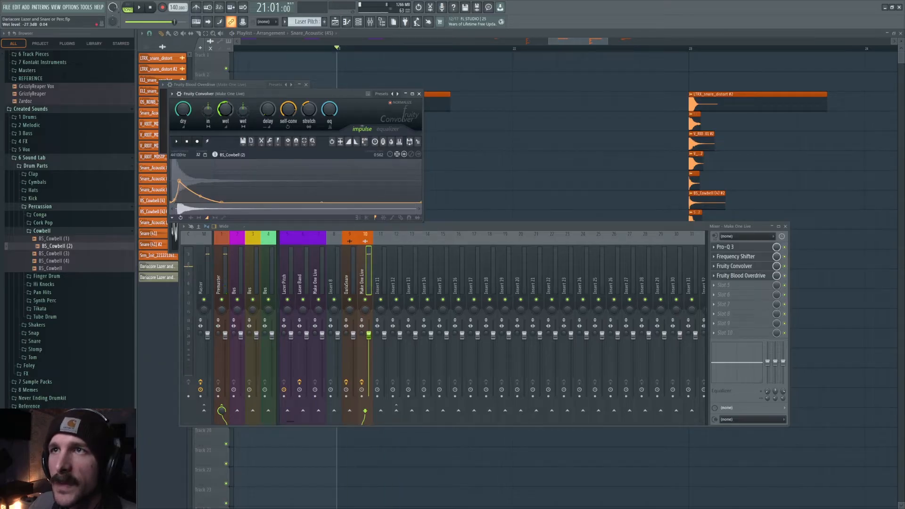
Fine-tune the Convolver's wet level while repeatedly auditioning the snare
key("space")
key("space")
left_click_drag(228, 114, 228, 111)
key("space")
key("space")
key("space")
key("space")
key("space")
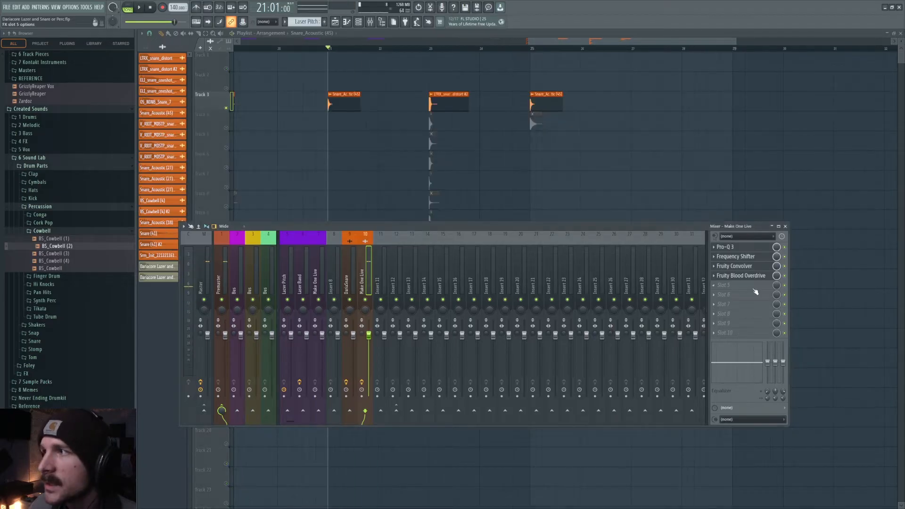
Move the playback position to bar 23 and audition the soloed Track 3 snare layer
scroll(339, 102, "up", 3)
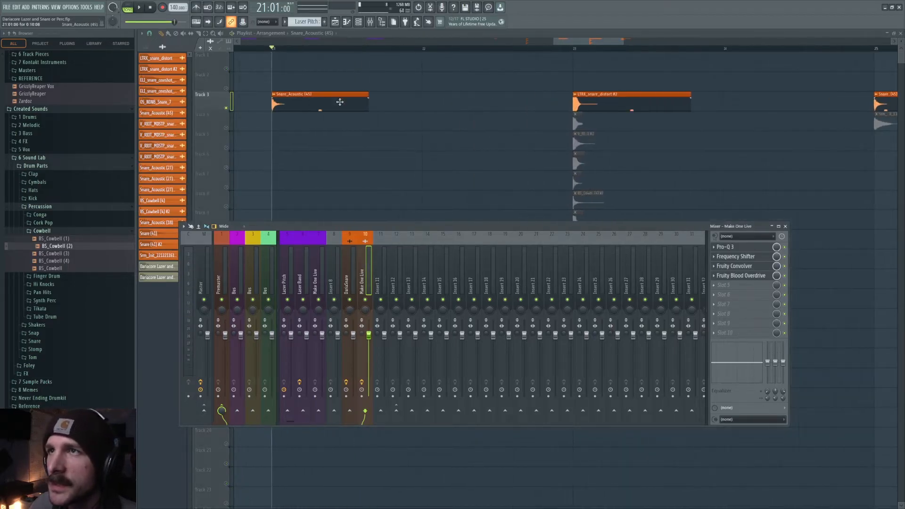
left_click(574, 49)
left_click_drag(570, 42, 593, 44)
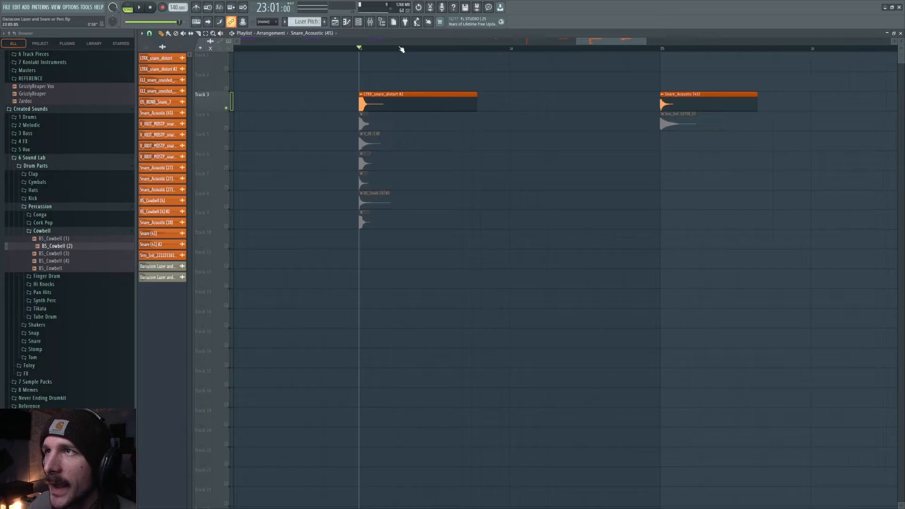
scroll(400, 49, "up", 1)
key("space")
key("space")
Solo Tracks 4, 5 and 6 in turn and audition each snare layer at bar 23
left_click(226, 128, "ctrl")
key("space")
key("space")
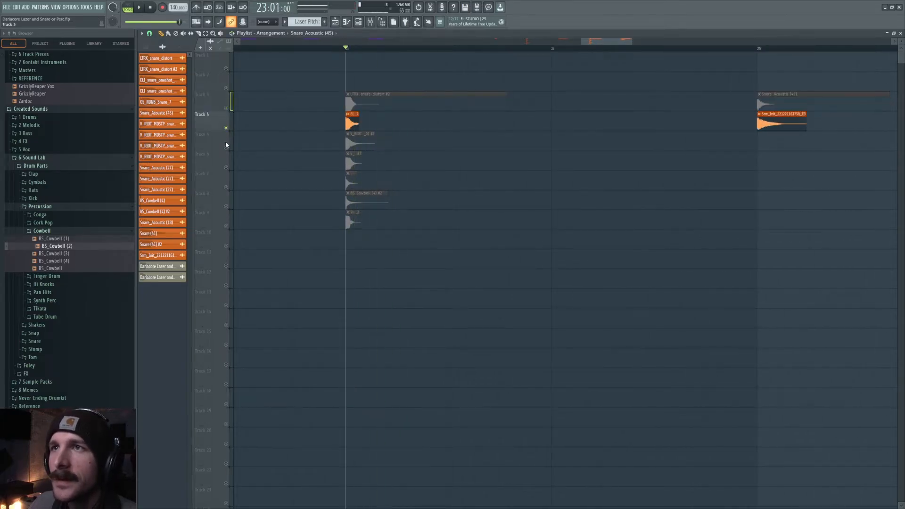
left_click(226, 148, "ctrl")
key("space")
key("space")
left_click(226, 168, "ctrl")
key("space")
key("space")
key("space")
key("space")
Solo and audition Track 8, and open the settings of its BS_Cowbell (4) #2 clip
left_click(226, 207, "ctrl")
key("space")
key("space")
key("space")
key("space")
double_click(371, 193)
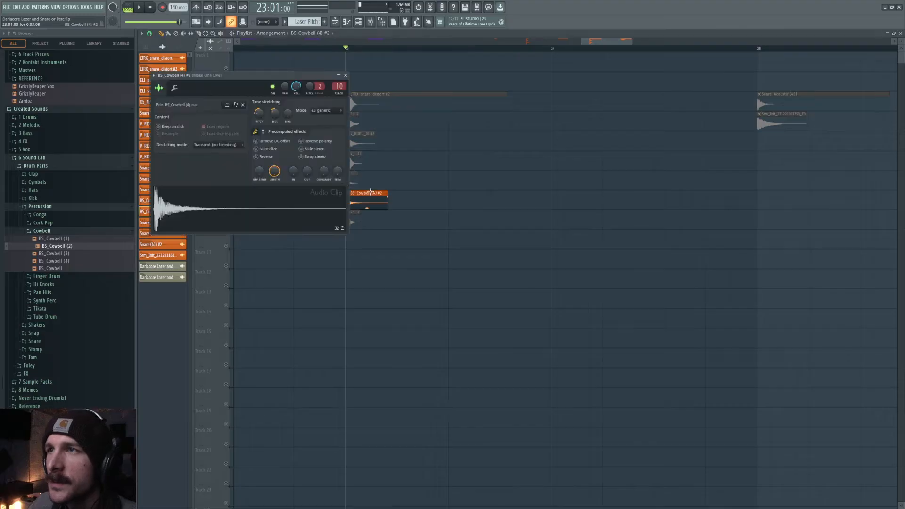
Set the BS_Cowbell (4) #2 clip's time stretching mode to Resample, reset its pitch and audition it
left_click(326, 110)
left_click(326, 117)
right_click(258, 118)
left_click(266, 122)
left_click(319, 111)
left_click(319, 124)
key("space")
key("space")
Stretch the cowbell clip with its time multiplier, fine-tune the length while auditioning, and close the clip settings
left_click_drag(277, 113, 277, 71)
key("space")
key("space")
left_click(264, 132)
key("space")
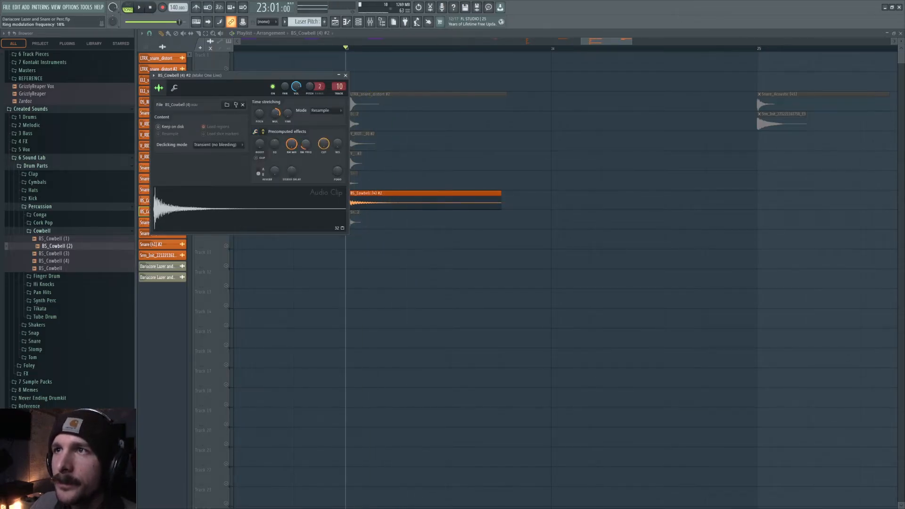
left_click_drag(277, 113, 277, 117)
key("space")
key("space")
key("space")
key("Escape")
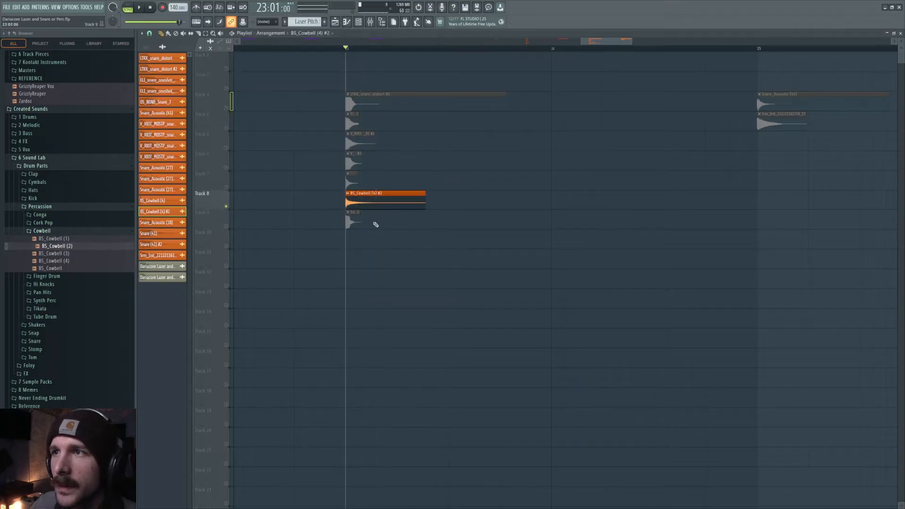
Change the playlist snap setting and nudge the Track 8 cowbell clip slightly after bar 23, auditioning it with Track 9
left_click(149, 32)
left_click(157, 67)
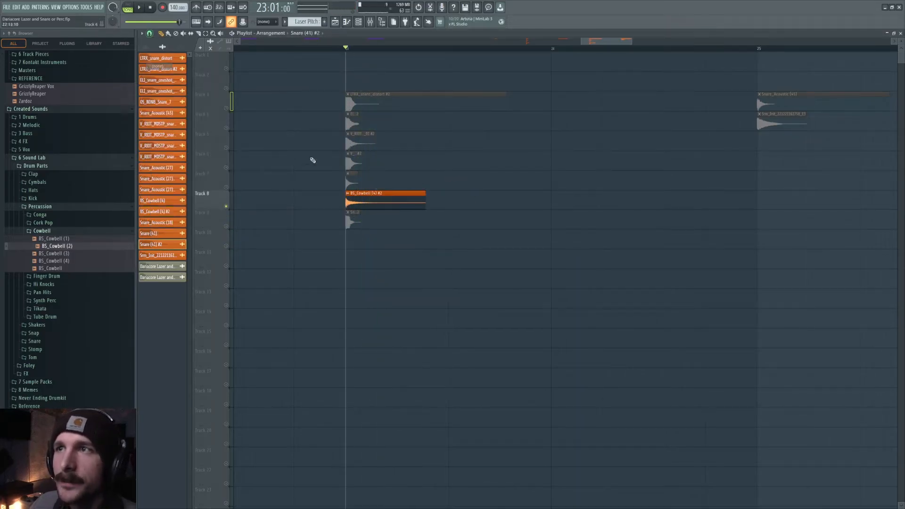
key("space")
key("space")
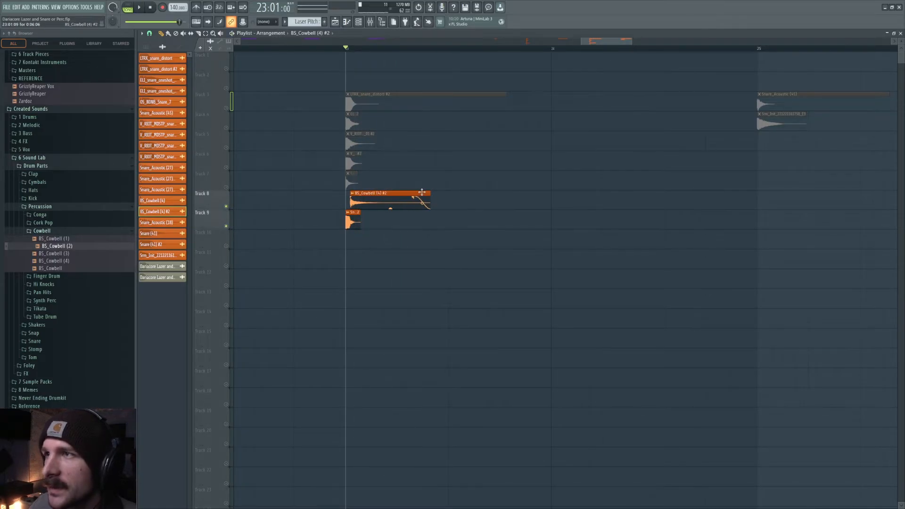
left_click_drag(377, 191, 374, 191)
key("space")
key("space")
Mute Track 3 and enable Track 4 alongside the Track 8 cowbell layer
scroll(388, 50, "down", 3)
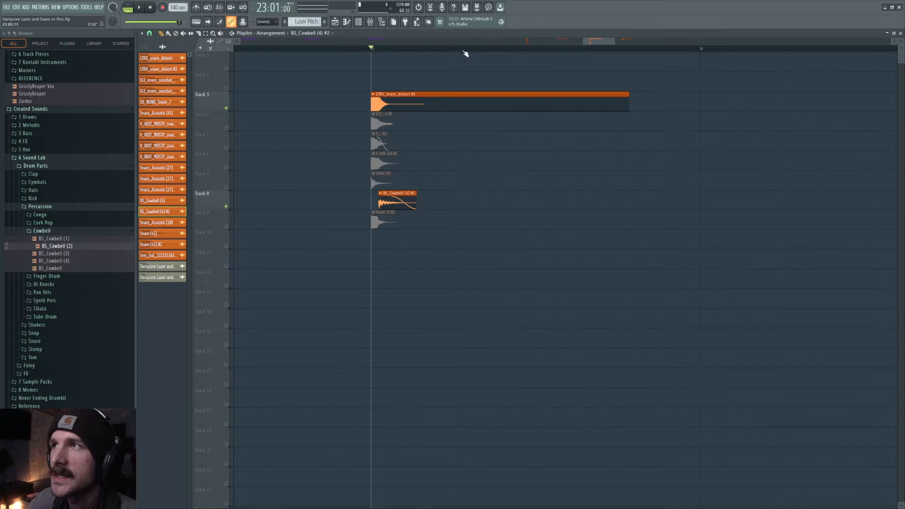
scroll(465, 54, "down", 5)
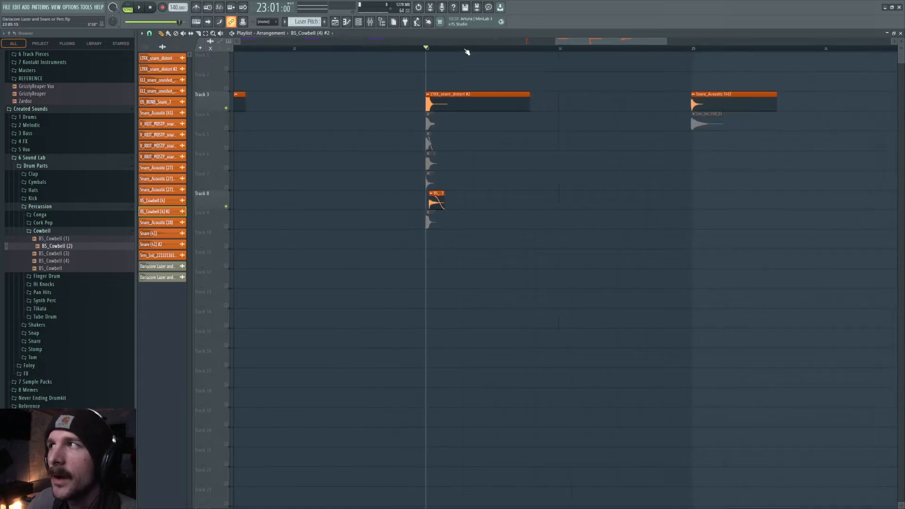
scroll(575, 53, "down", 2)
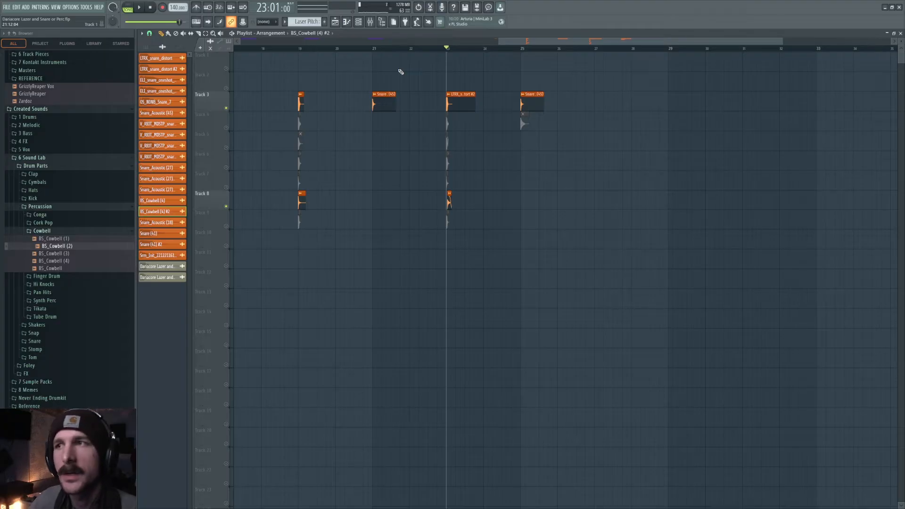
scroll(463, 50, "up", 4)
scroll(453, 49, "down", 3)
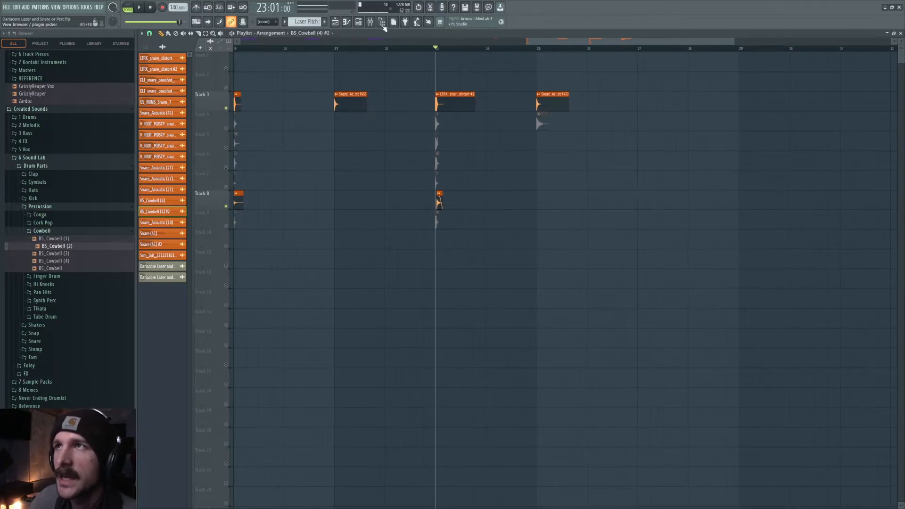
key("F9")
key("F9")
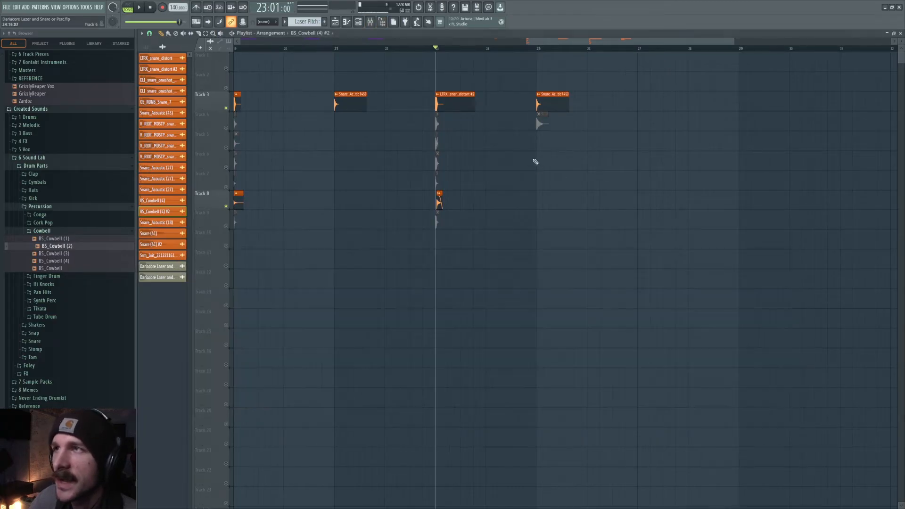
left_click(227, 108)
left_click(227, 128)
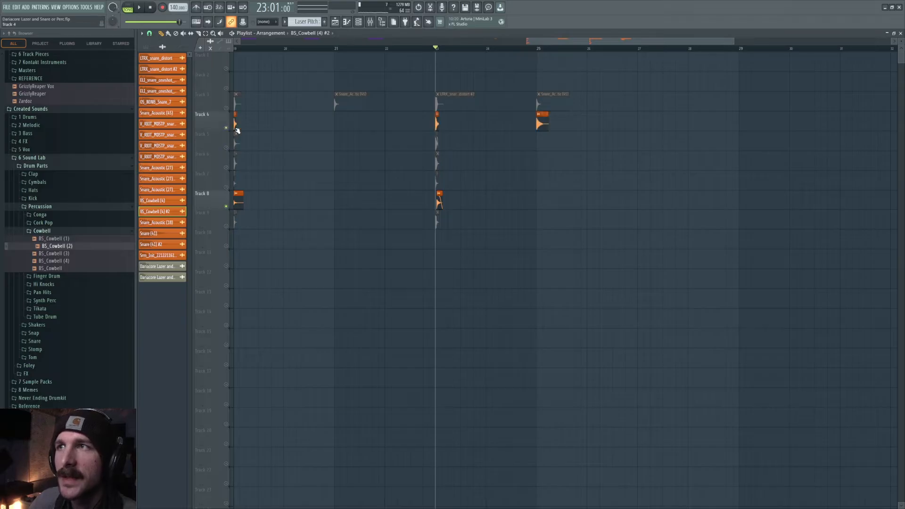
Switch the Make One Live channel's Frequency Shifter from ring modulation to HQ frequency shifting at 144 Hz and audition the layers
left_click(371, 26)
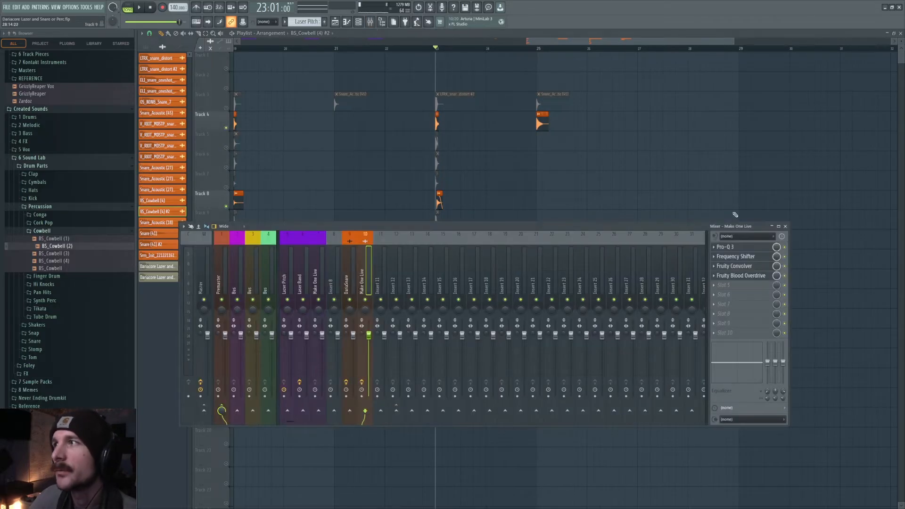
left_click(737, 259)
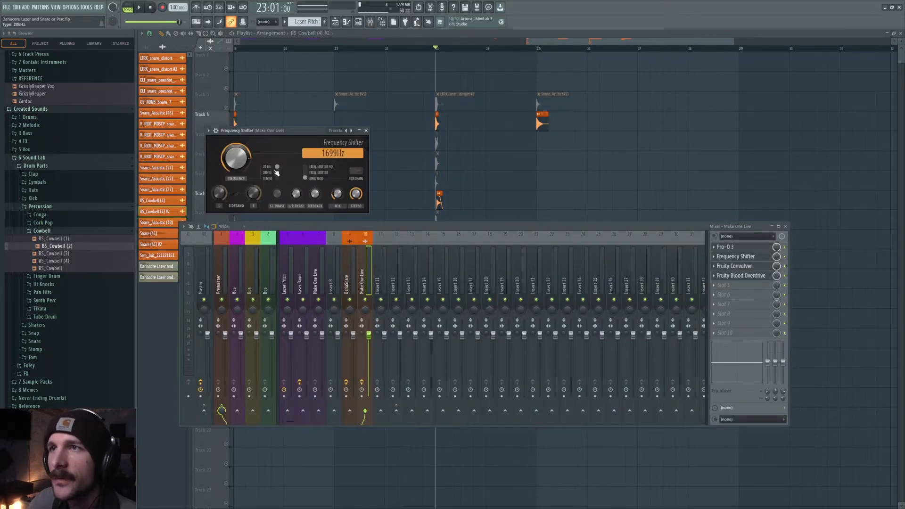
left_click(312, 168)
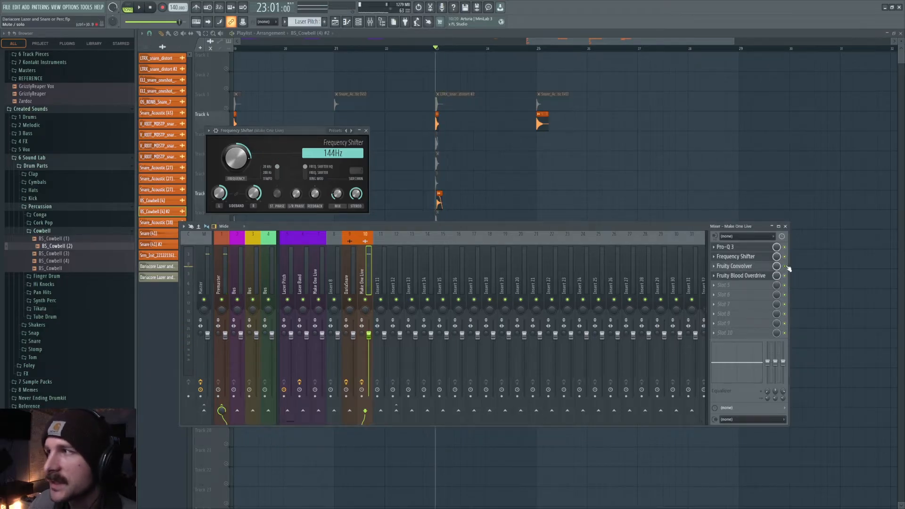
key("space")
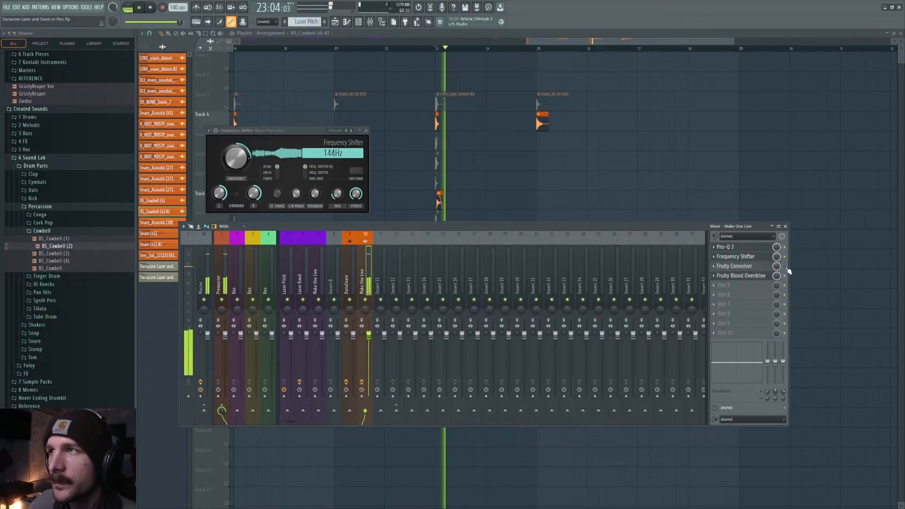
key("space")
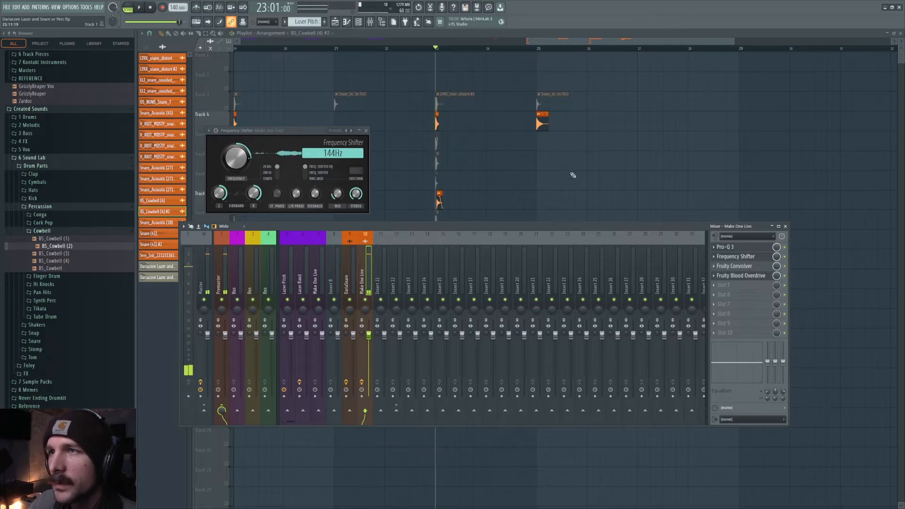
In the distorted saw and Jersey sub tutorial project, solo Track 4 and audition its Jersey Sub and Sub Saw parts
right_click(570, 172)
scroll(541, 50, "down", 5)
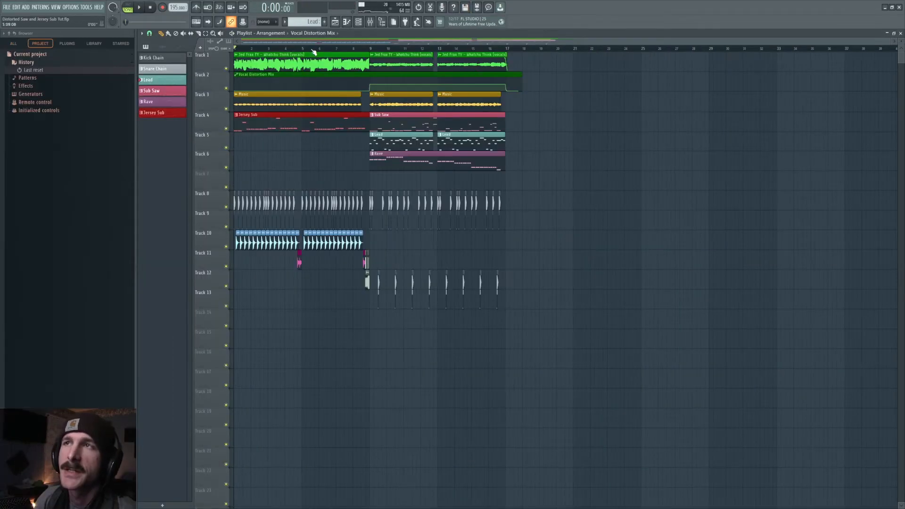
scroll(231, 132, "up", 4)
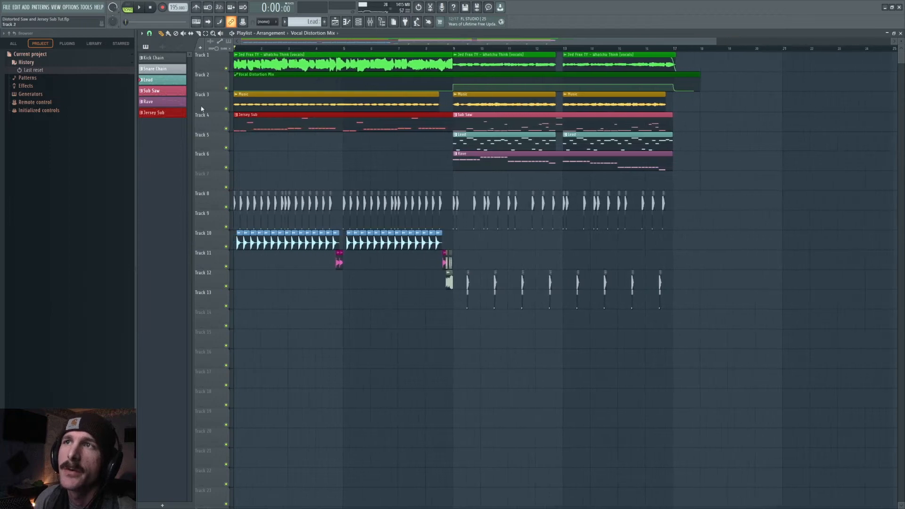
right_click(227, 128)
key("space")
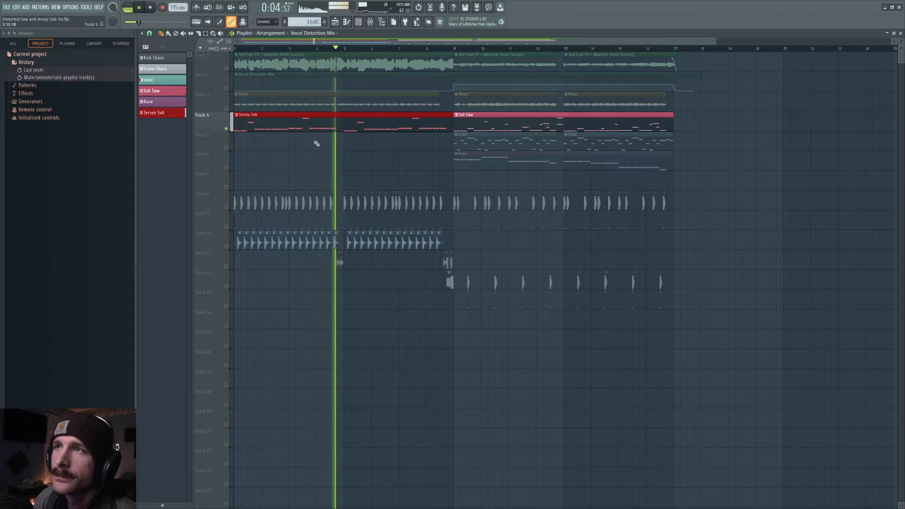
key("space")
key("space")
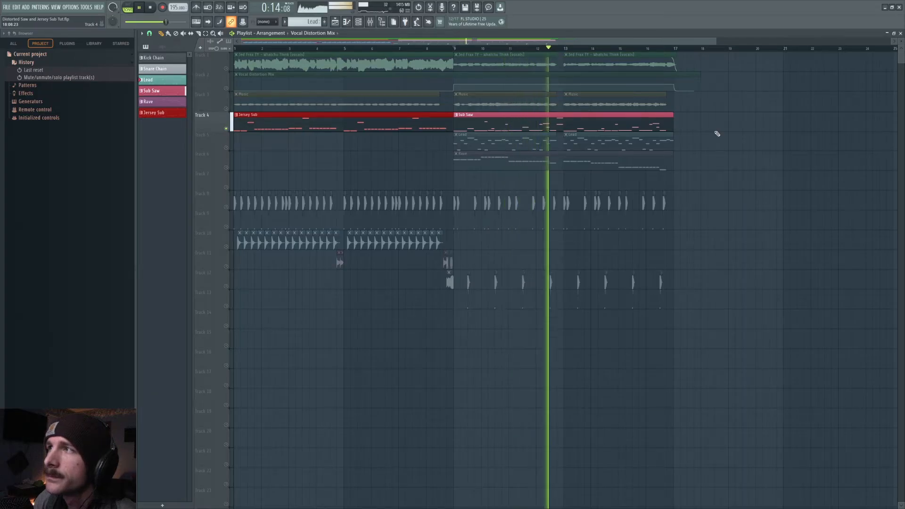
key("space")
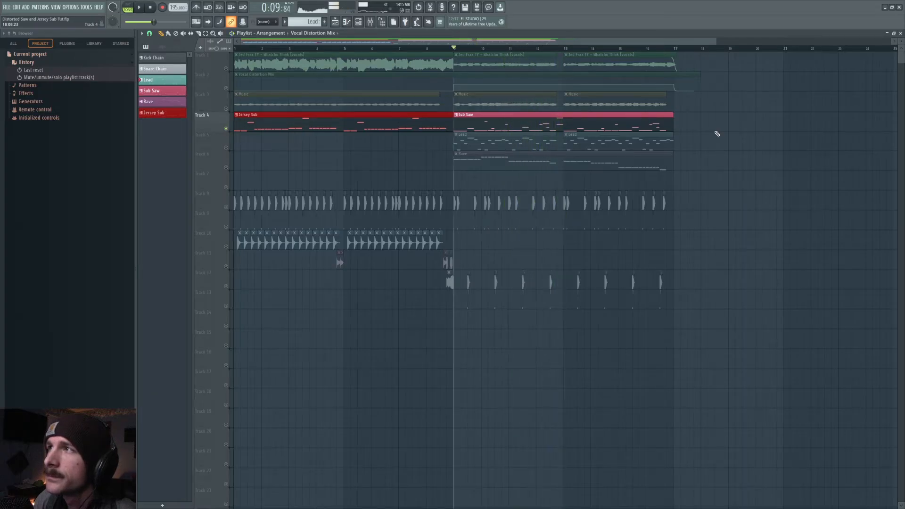
Unsolo Track 4 and play the full arrangement from the beginning
left_click(226, 129, "ctrl")
scroll(248, 48, "down", 2)
left_click(248, 48)
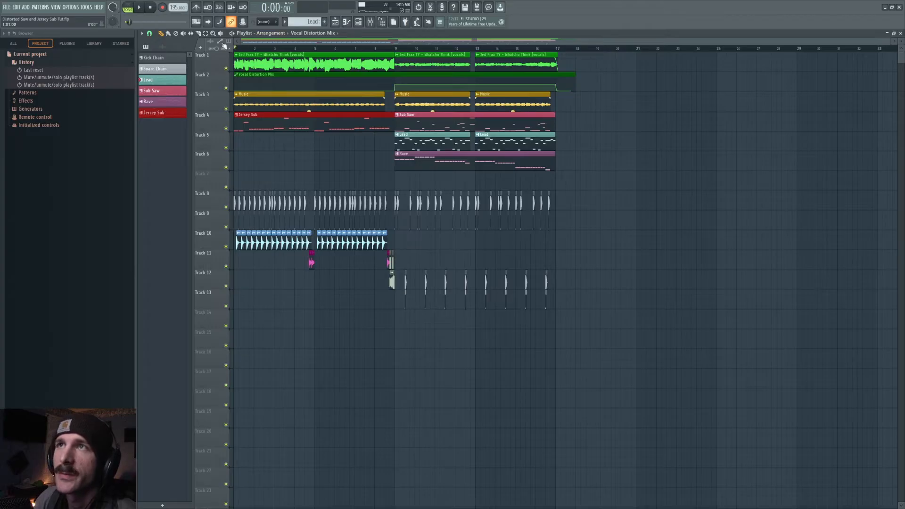
key("space")
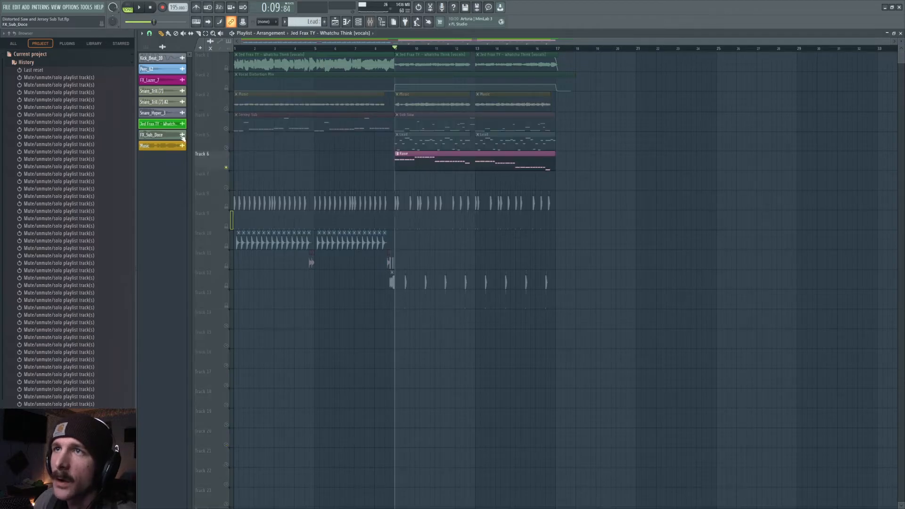
Enable Tracks 3 to 6 together and inspect the effect chains of the Distortion Sandwich and Master mixer channels
left_click_drag(231, 109, 228, 170)
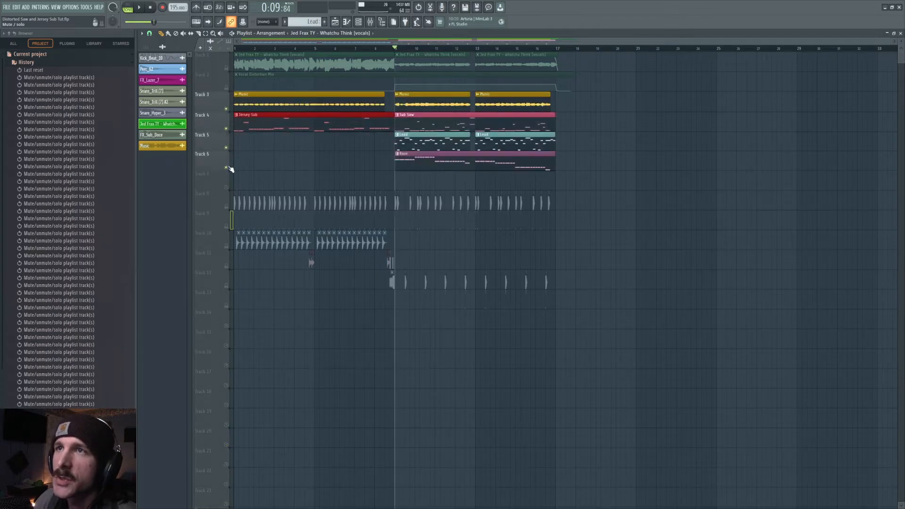
left_click(370, 22)
left_click(399, 273)
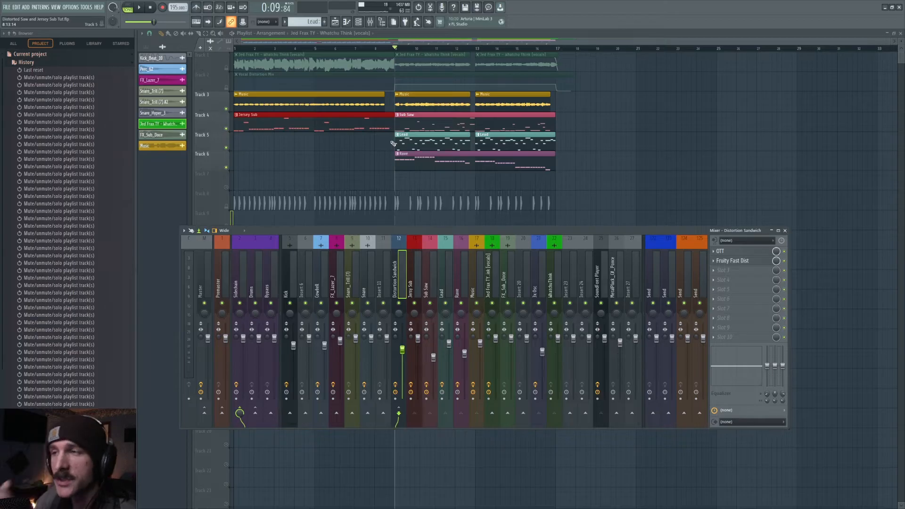
left_click(208, 268)
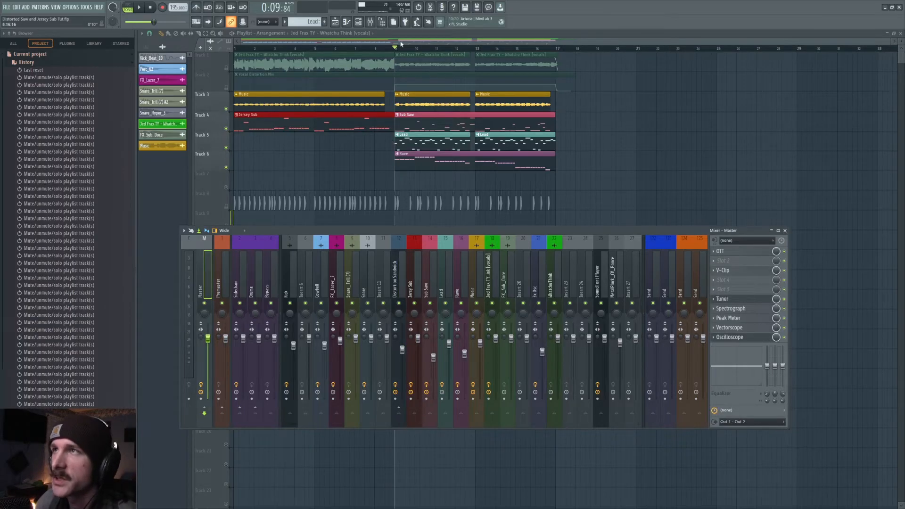
Audition the section at bar 9 with the Distortion Sandwich channel's effects bypassed
left_click_drag(411, 43, 414, 45)
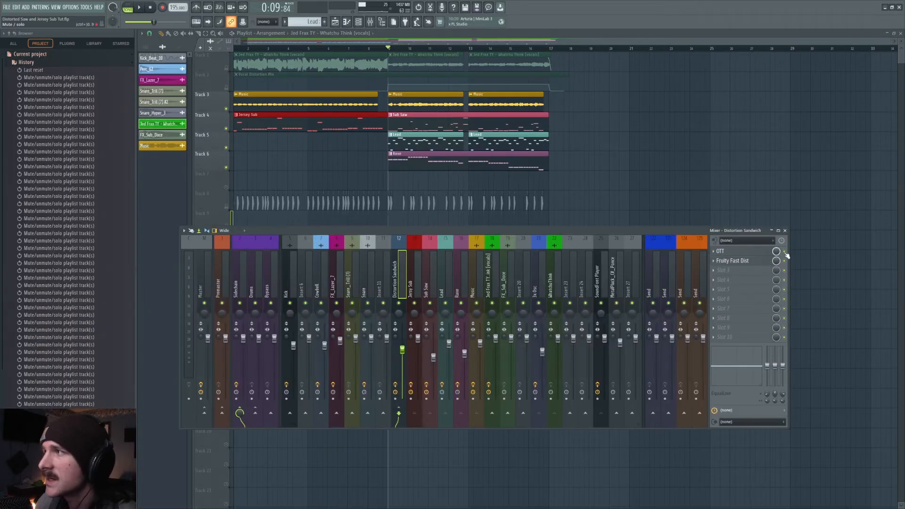
key("space")
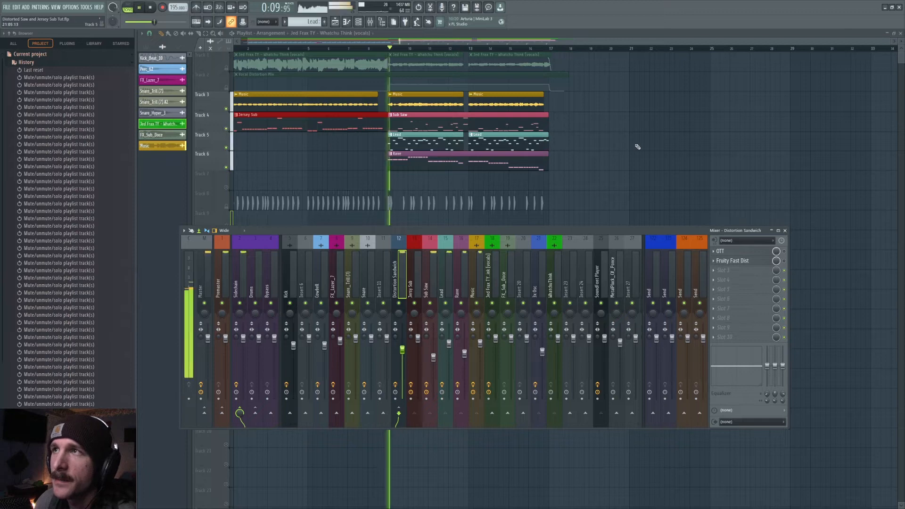
key("space")
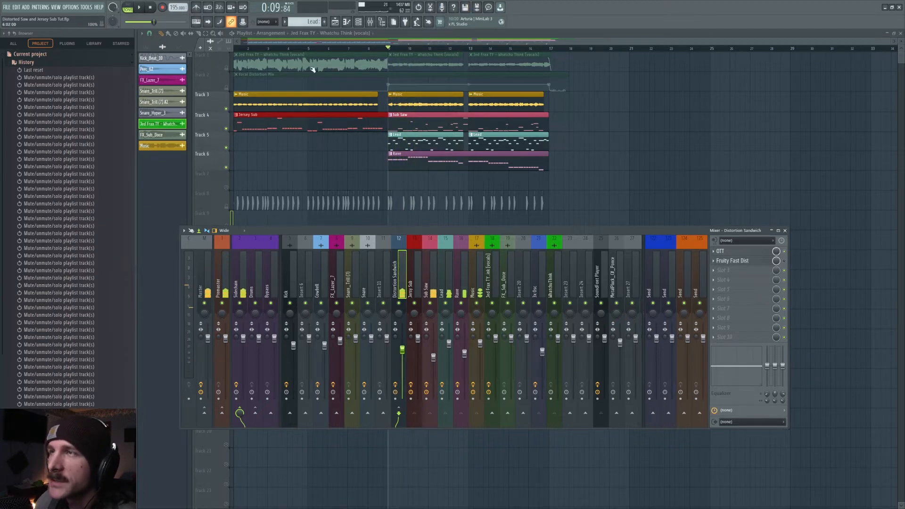
Play the Jersey Sub section from just before bar 5, comparing it with and without the Distortion Sandwich effects
left_click(303, 48)
key("space")
left_click(370, 21)
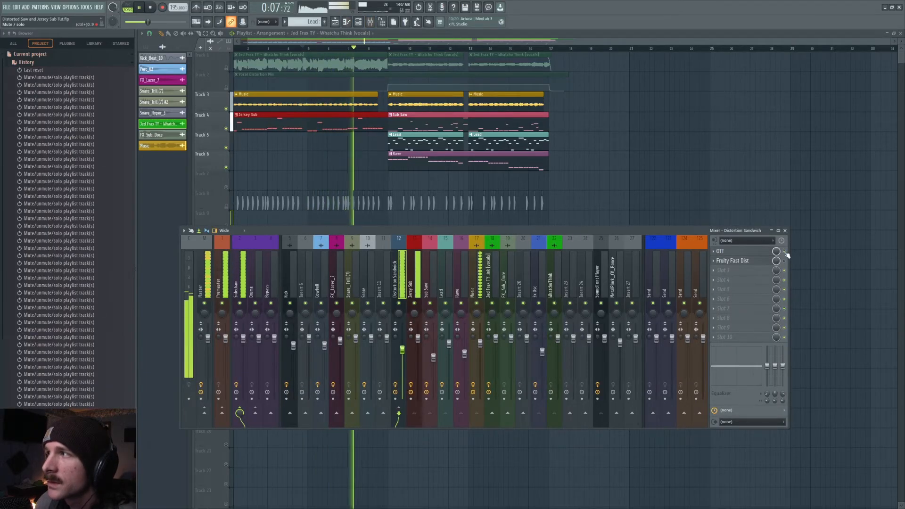
key("space")
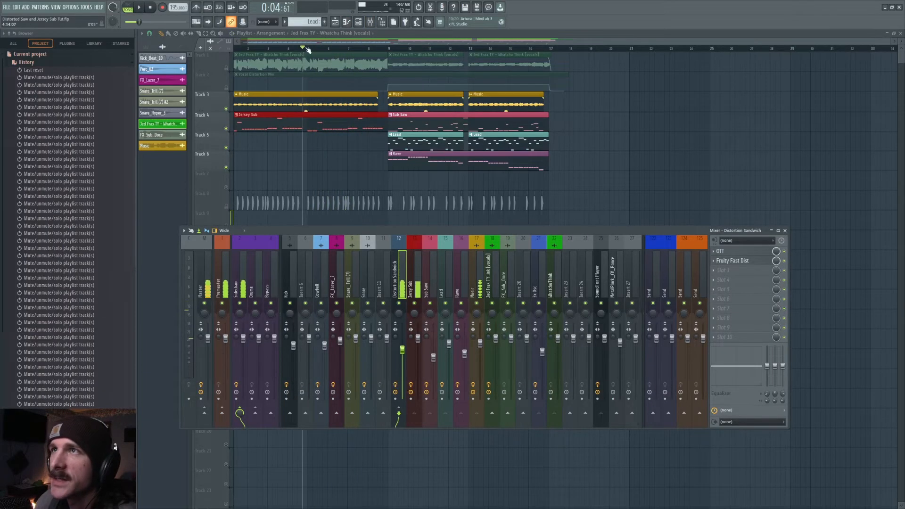
left_click(370, 22)
key("space")
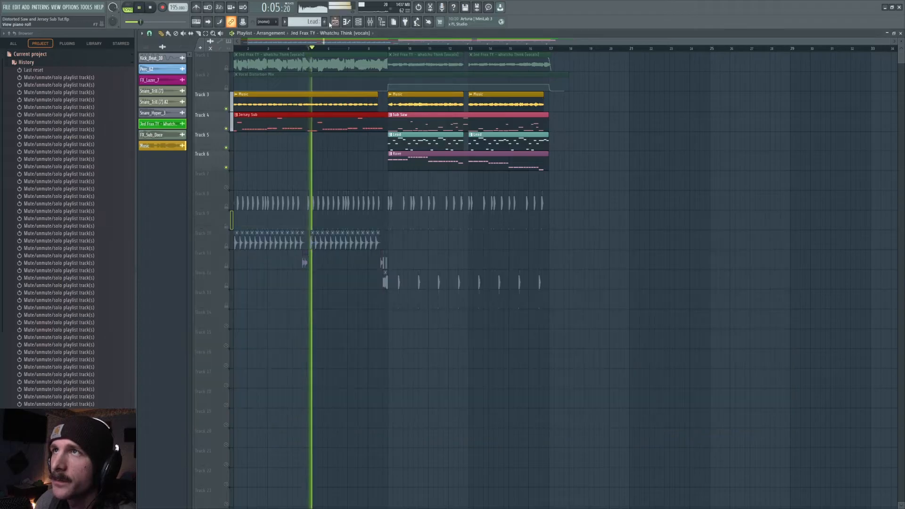
key("space")
Return playback to bar 9 and compare the Sub Saw, Lead and Rave section with the Distortion Sandwich effects off and on
left_click(389, 49)
left_click(371, 21)
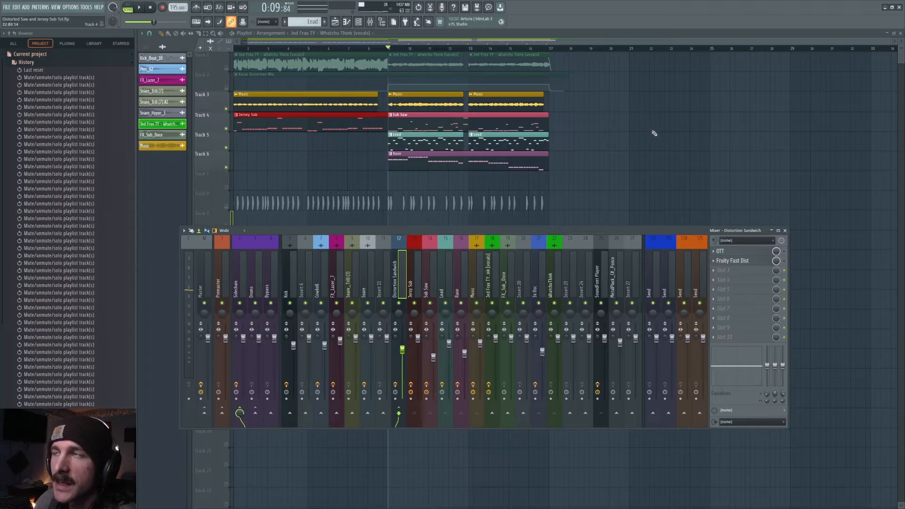
key("space")
key("space")
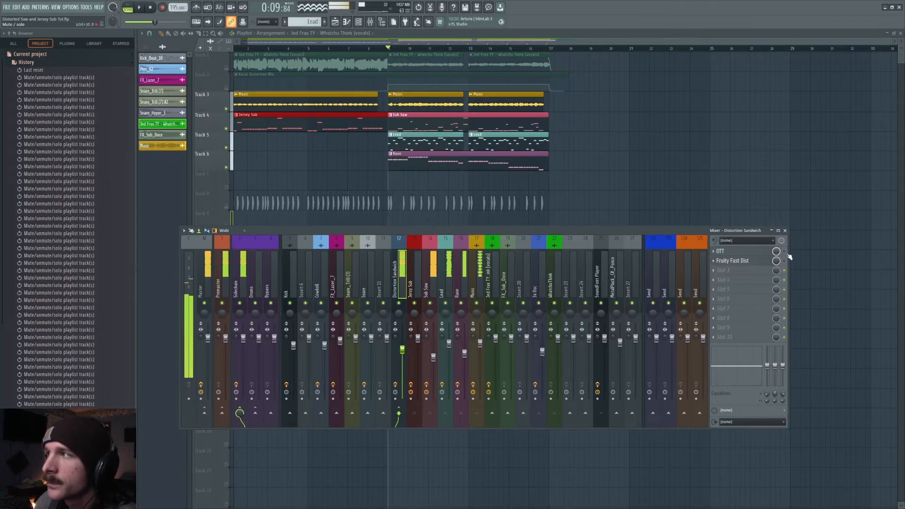
key("space")
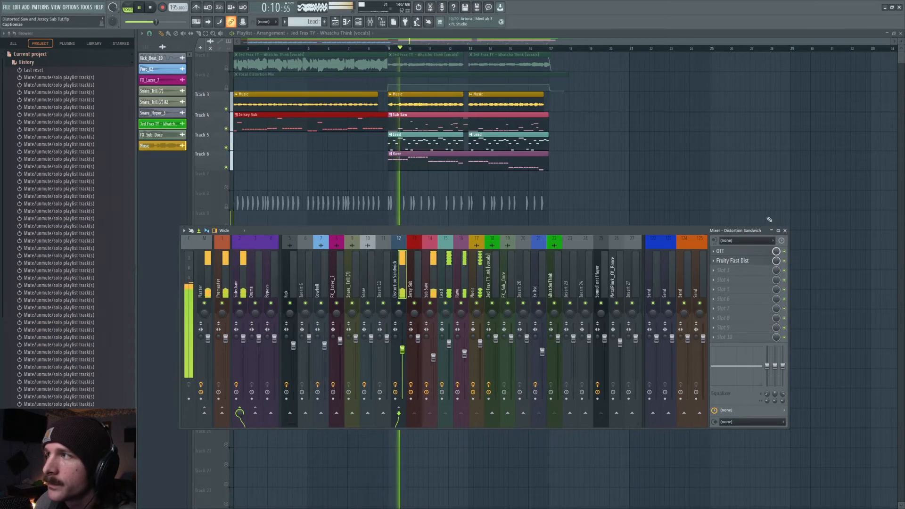
key("space")
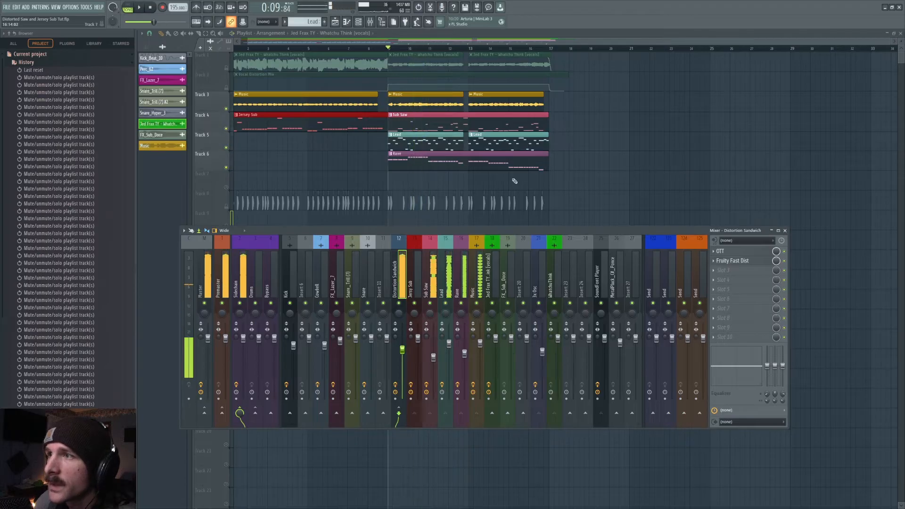
Select the Jersey Sub mixer channel, return playback to the song start and solo Track 4
key("F9")
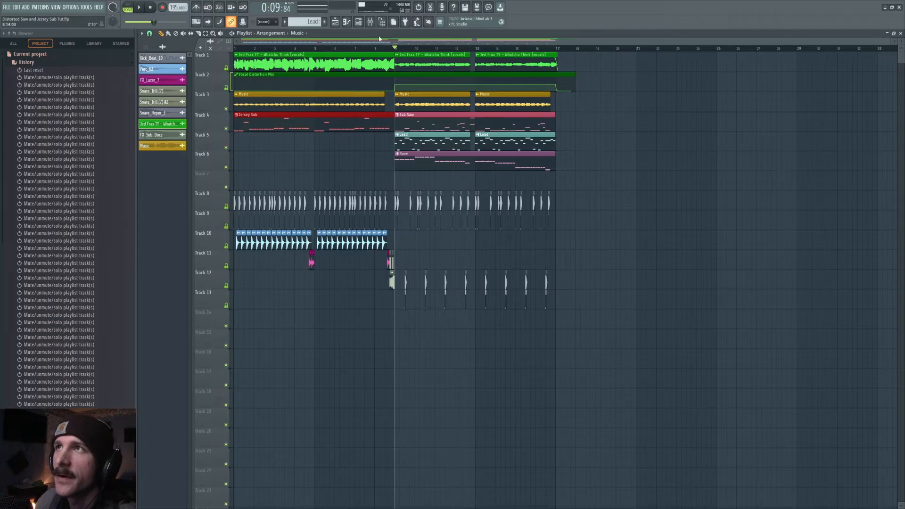
left_click(371, 21)
left_click(413, 271)
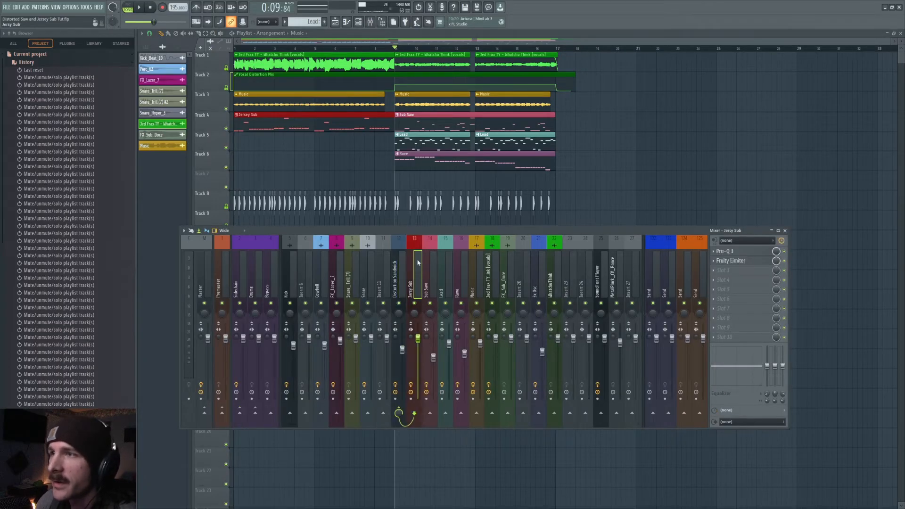
left_click(236, 49)
right_click(226, 129)
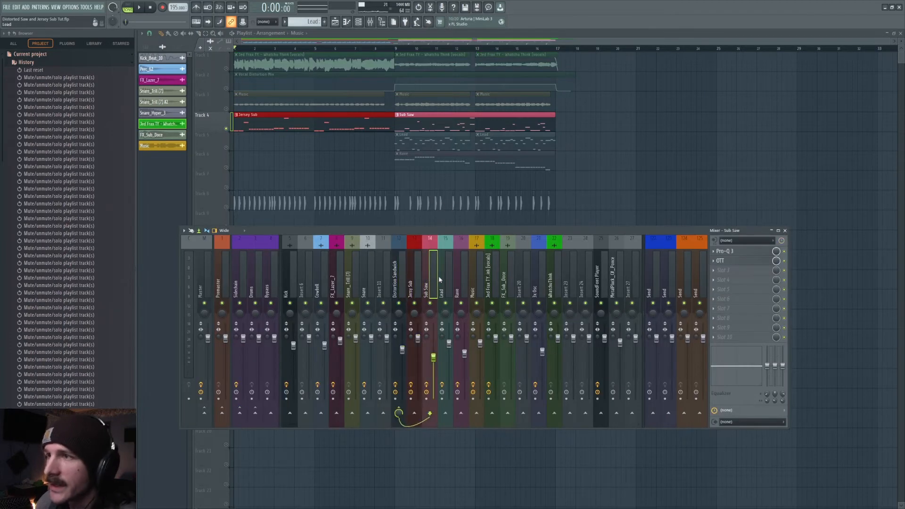
Turn off the Pro-Q 3 and Fruity Limiter effects on the Jersey Sub mixer channel
left_click(401, 278)
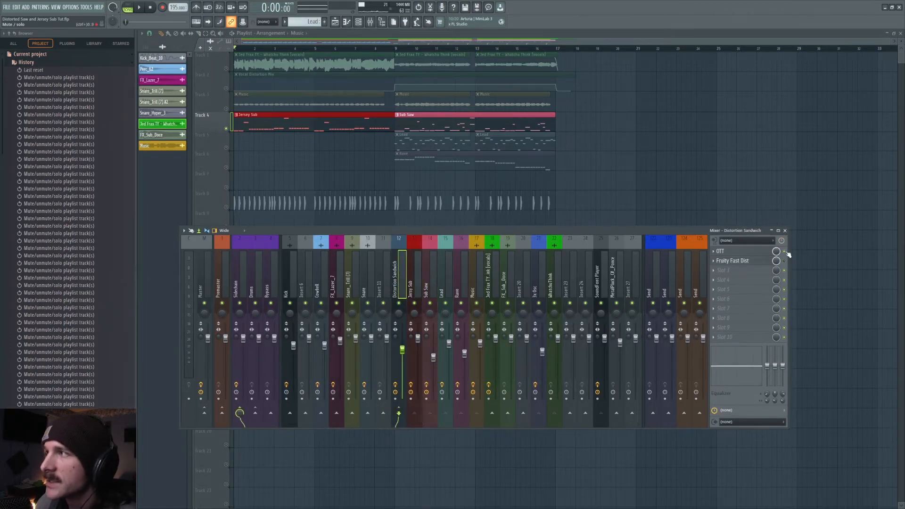
left_click(417, 273)
left_click(785, 260)
left_click(784, 251)
Open the Jersey Sub's Serum instrument and disable its Distortion and Chorus effects
left_click(359, 22)
left_click(575, 85)
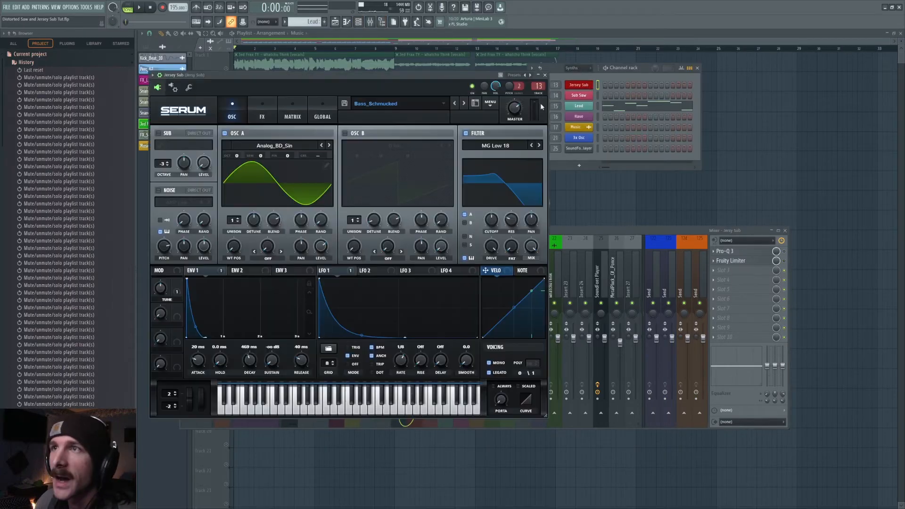
left_click(263, 112)
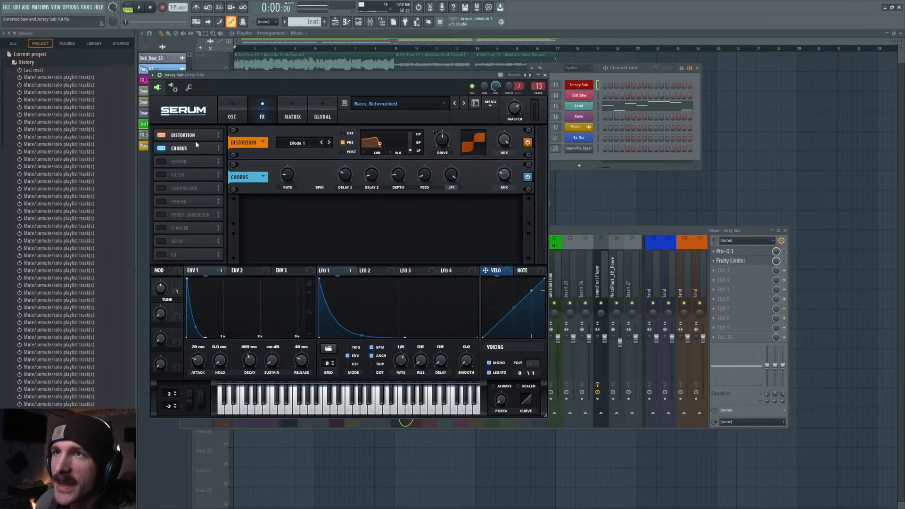
left_click(160, 135)
left_click(161, 148)
Bypass all LFO 1 and Env 1 modulation destinations and switch off the oscillator page's filter
left_click(232, 113)
right_click(330, 271)
left_click(354, 289)
right_click(220, 272)
left_click(224, 290)
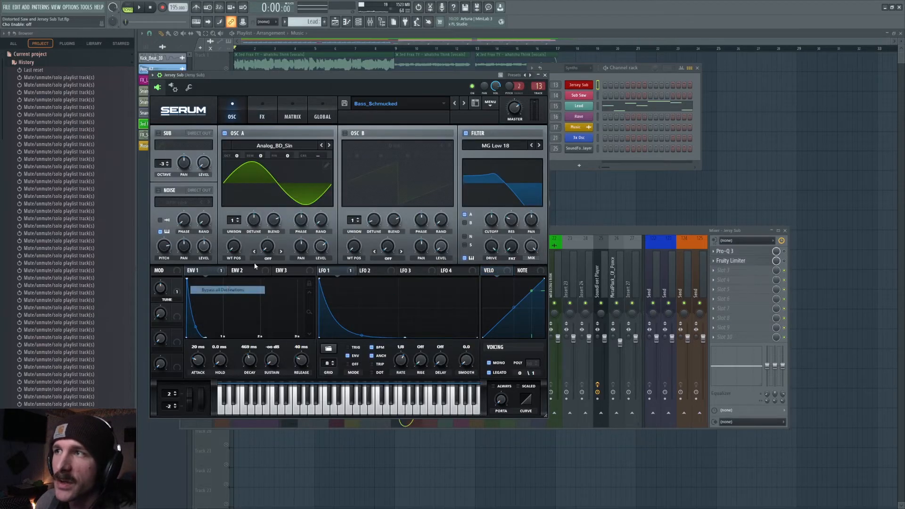
left_click(466, 134)
Audition the plain sine bass with Env 1's sustain raised to 0.0 dB, undoing the sustain change at the end
key("space")
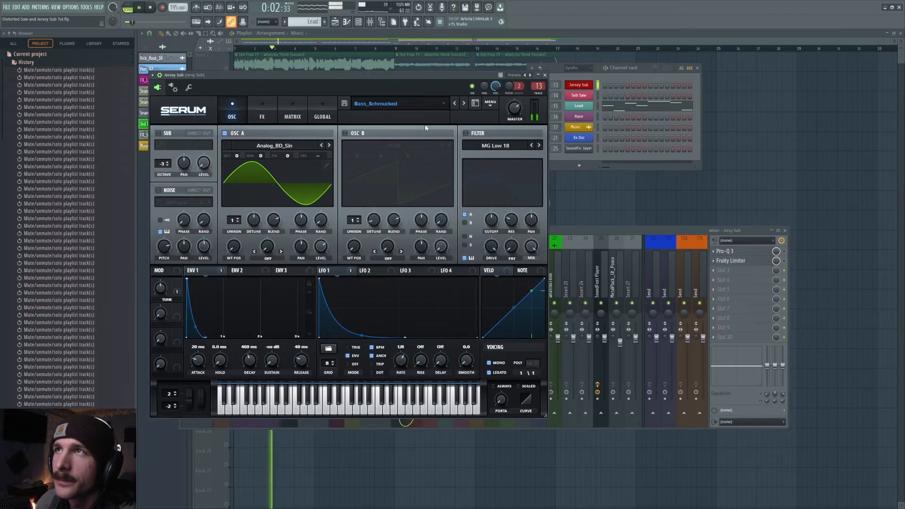
key("space")
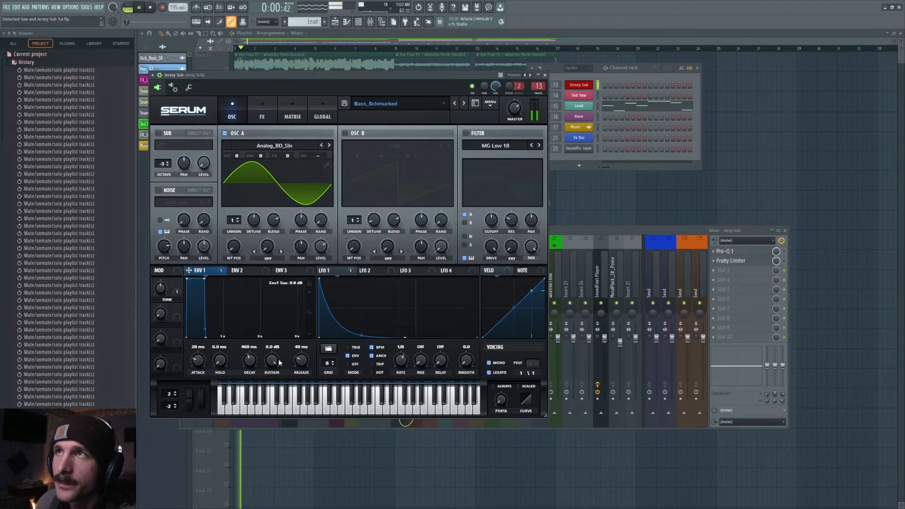
key("ctrl+z")
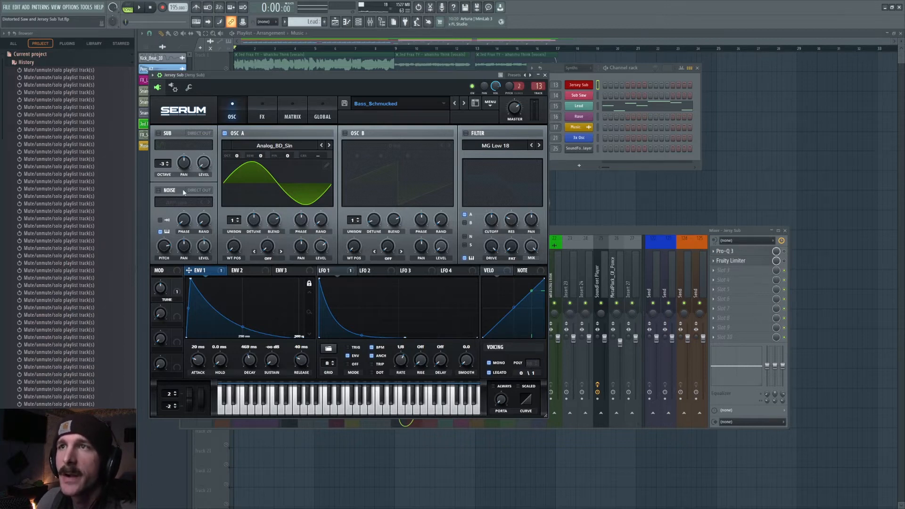
Set Env 1's sustain to 0.0 dB, re-enable the Distortion effect and audition the bass
double_click(272, 360)
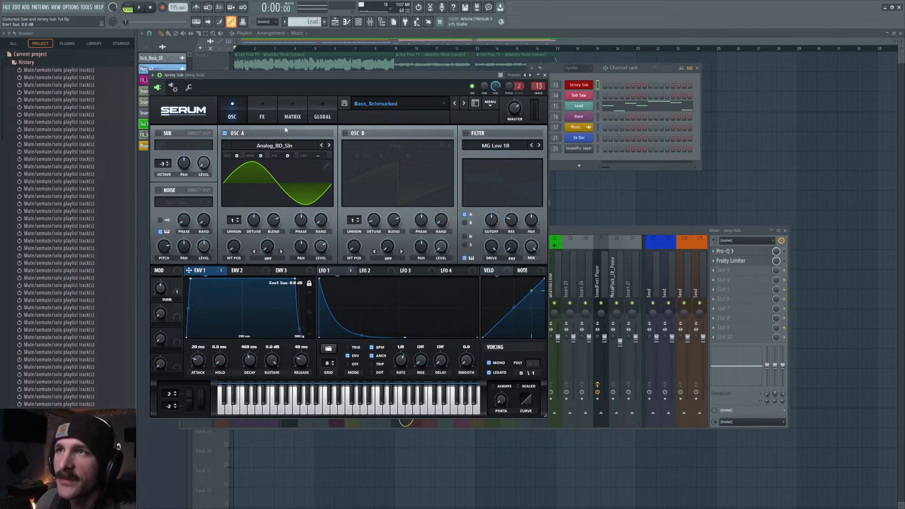
left_click(262, 113)
left_click(161, 135)
key("space")
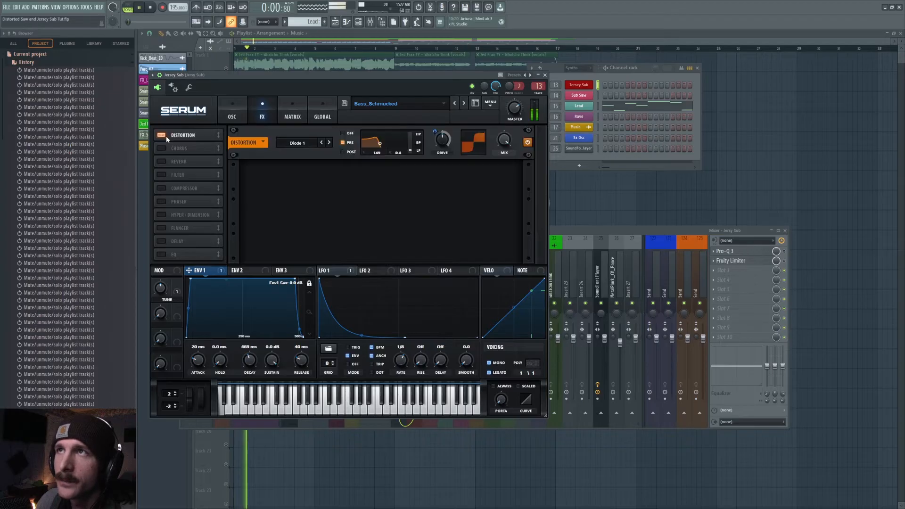
key("space")
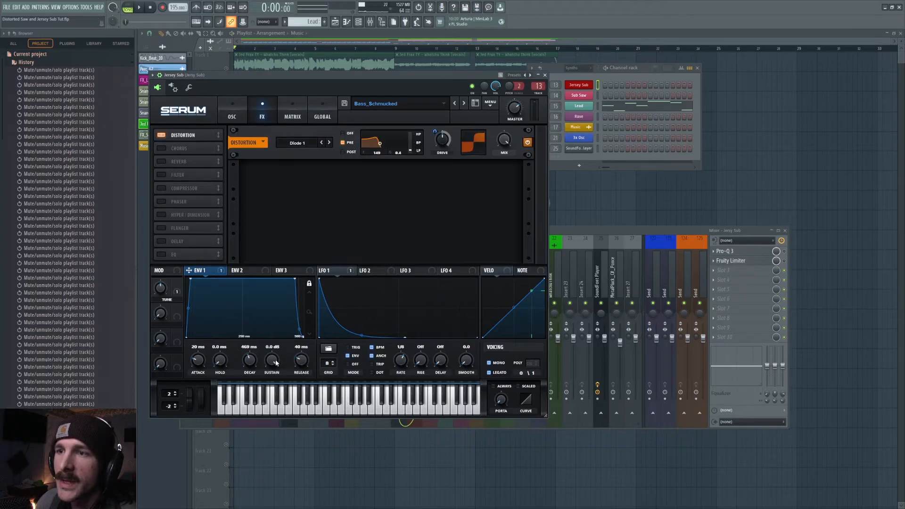
Lower Env 1's sustain to -oo dB and audition the distorted bass
left_click_drag(275, 362, 237, 457)
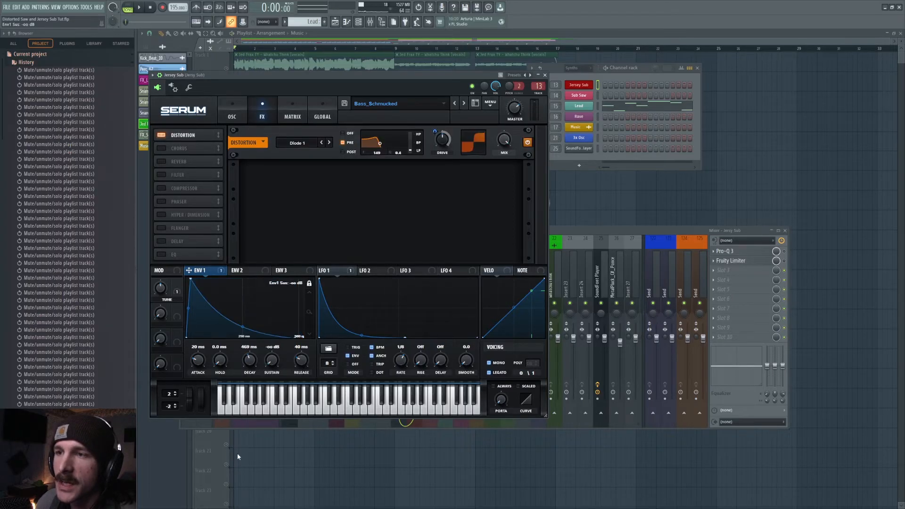
key("space")
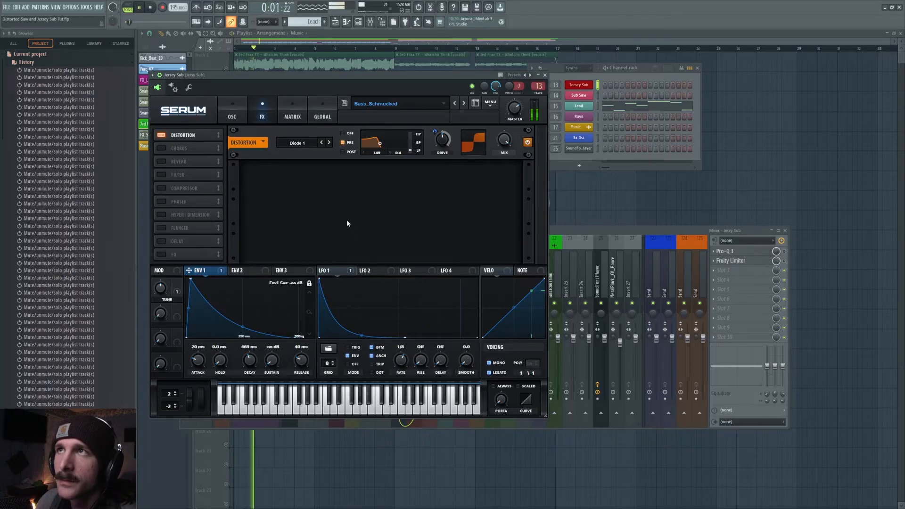
key("space")
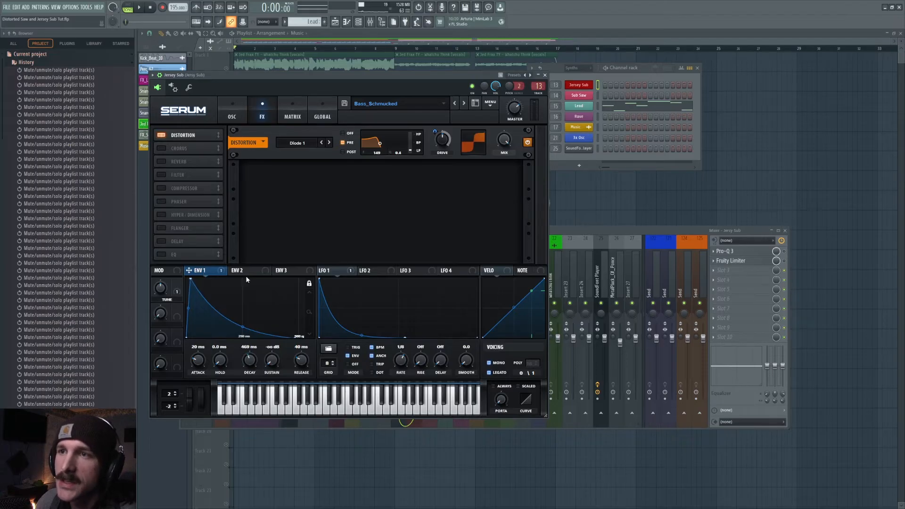
Reactivate Env 1's modulation of the distortion drive and audition the bass
right_click(219, 273)
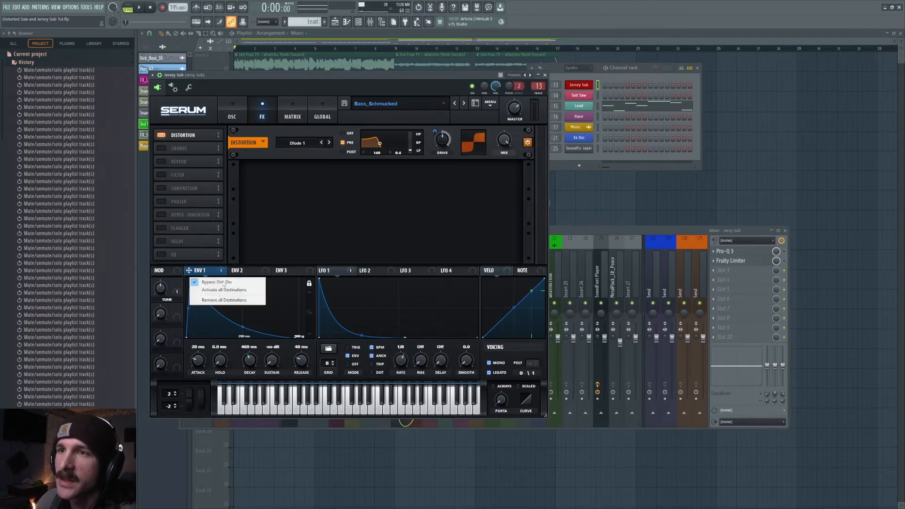
left_click(219, 282)
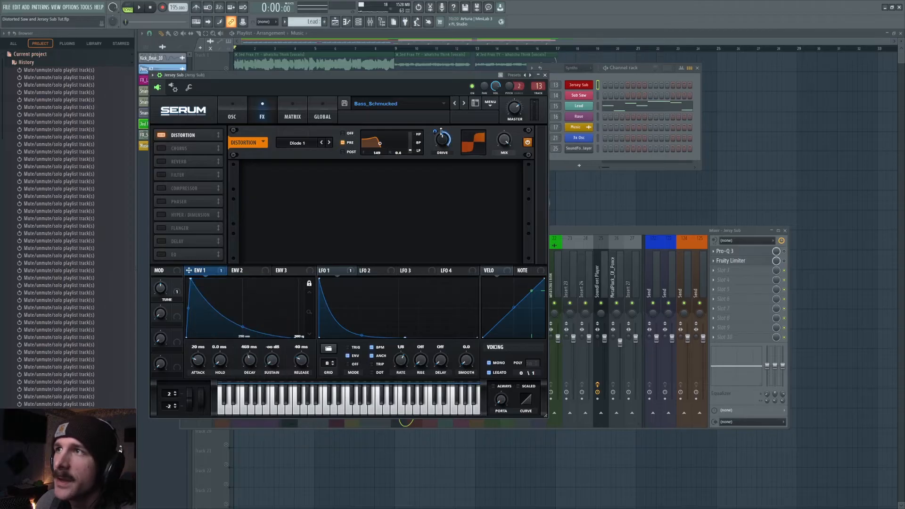
key("space")
key("space")
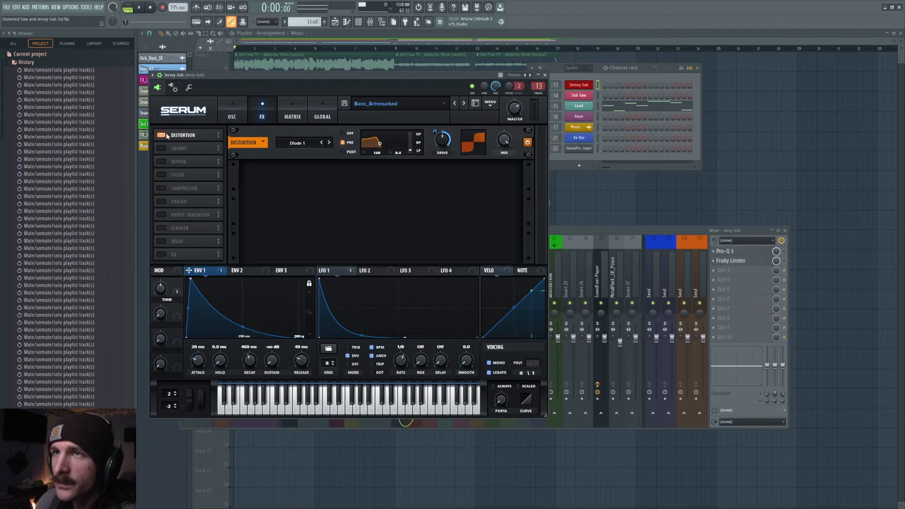
Re-enable the MG Low 18 filter and audition the bass while adjusting the filter's drive and mix
left_click(234, 109)
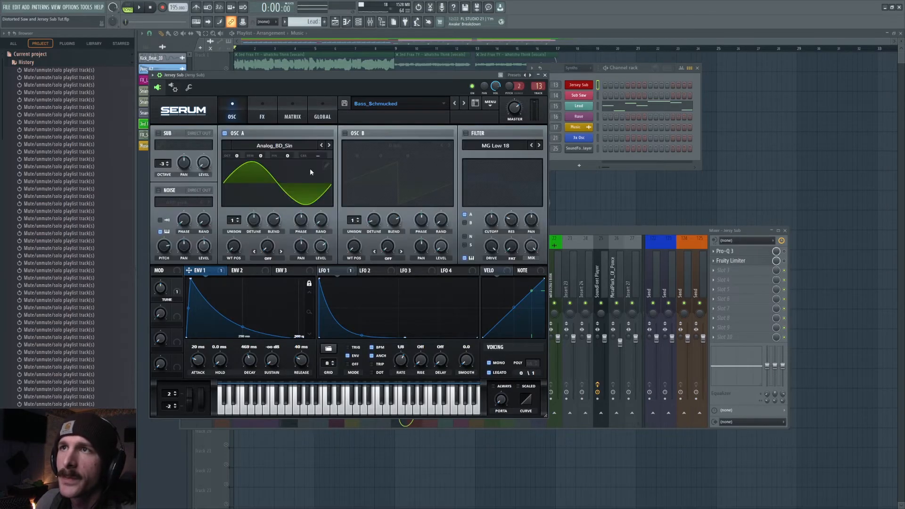
left_click(466, 133)
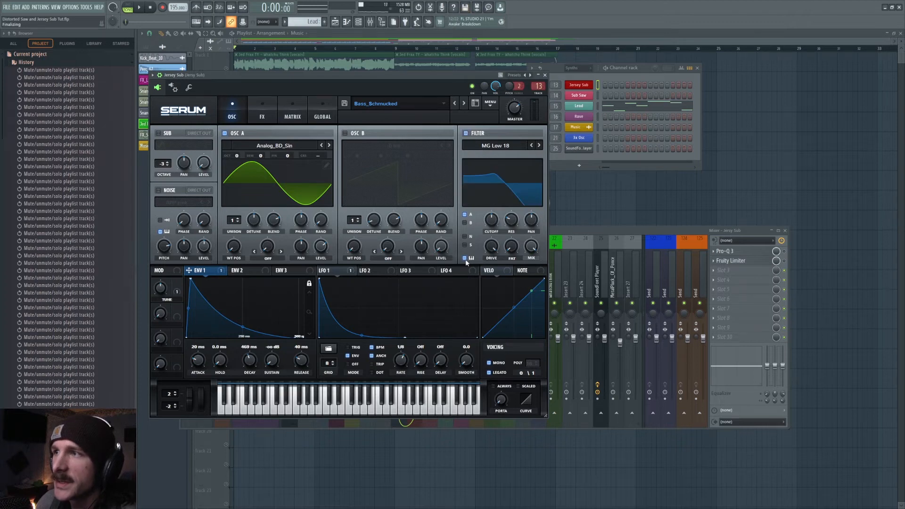
key("space")
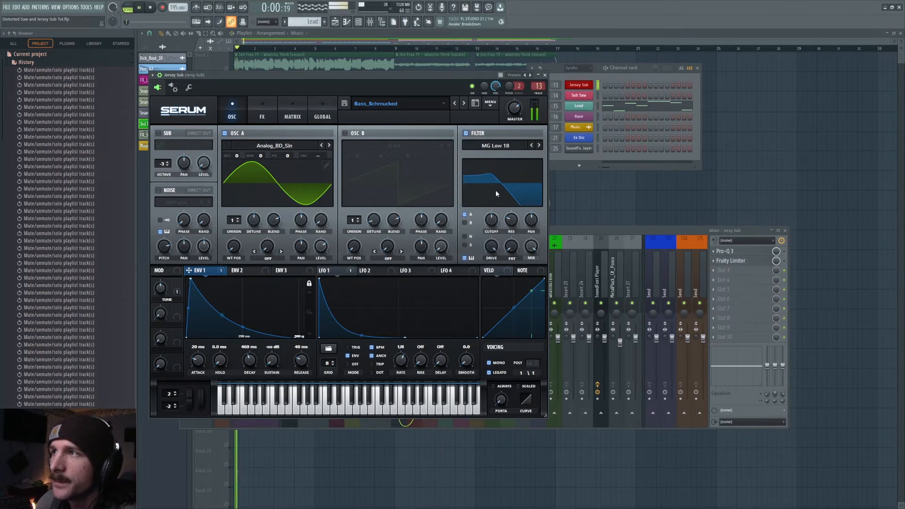
key("space")
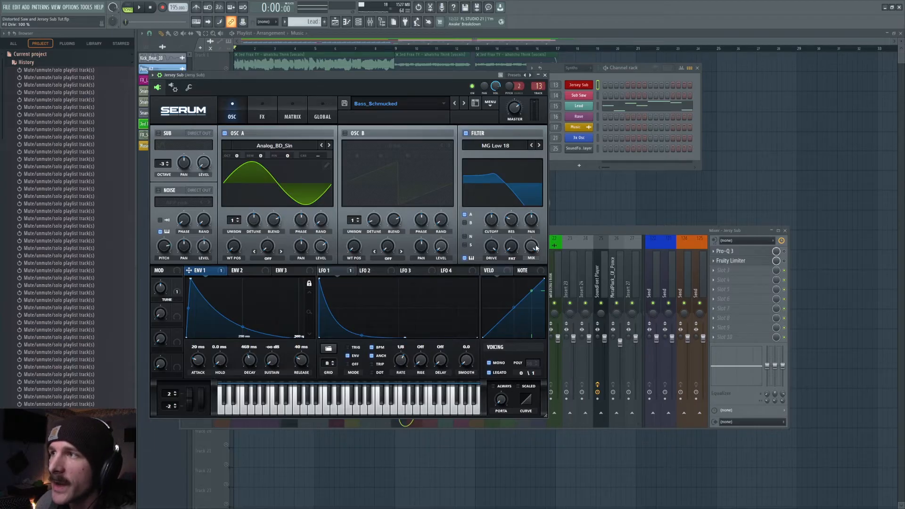
key("space")
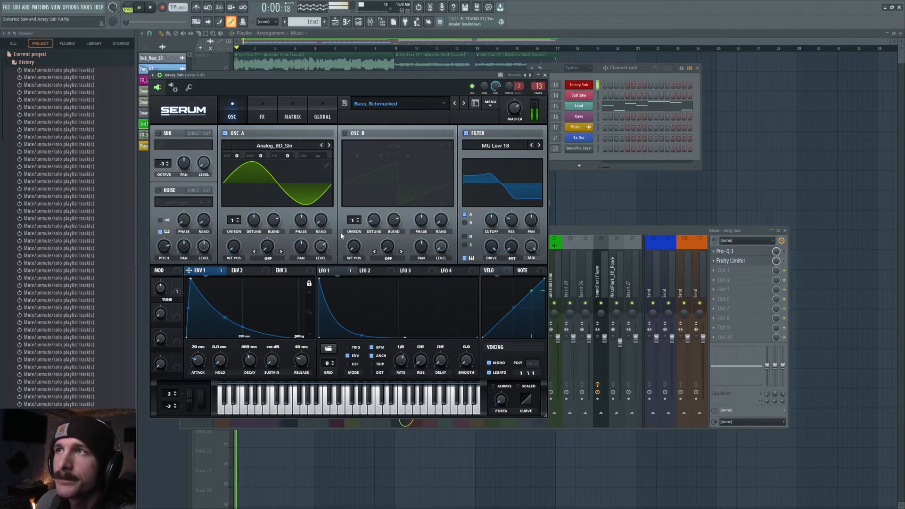
key("space")
Reactivate LFO 1's modulation of the master tuning and inspect its source and destination in the modulation matrix
right_click(335, 270)
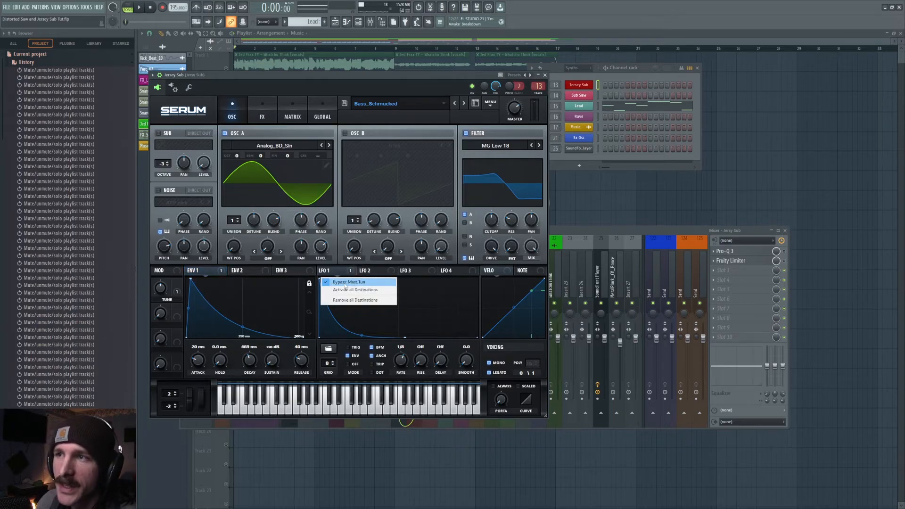
left_click(333, 282)
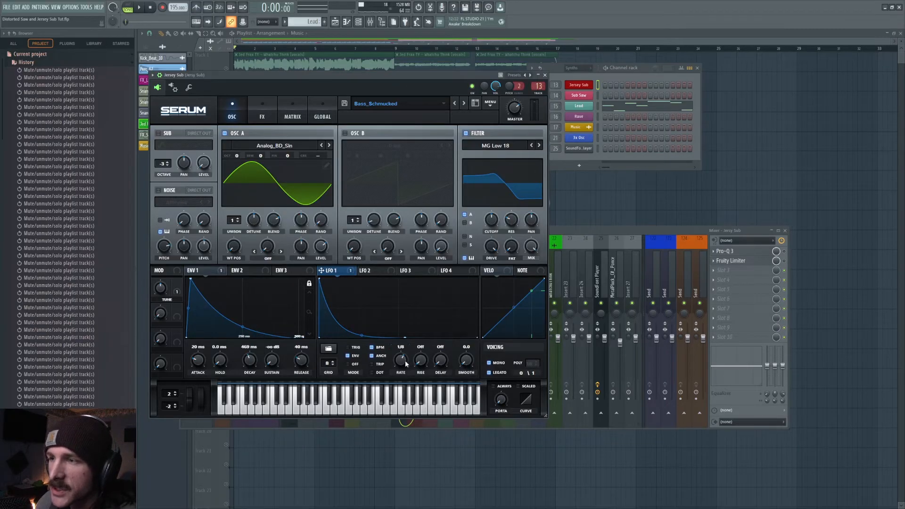
left_click(293, 116)
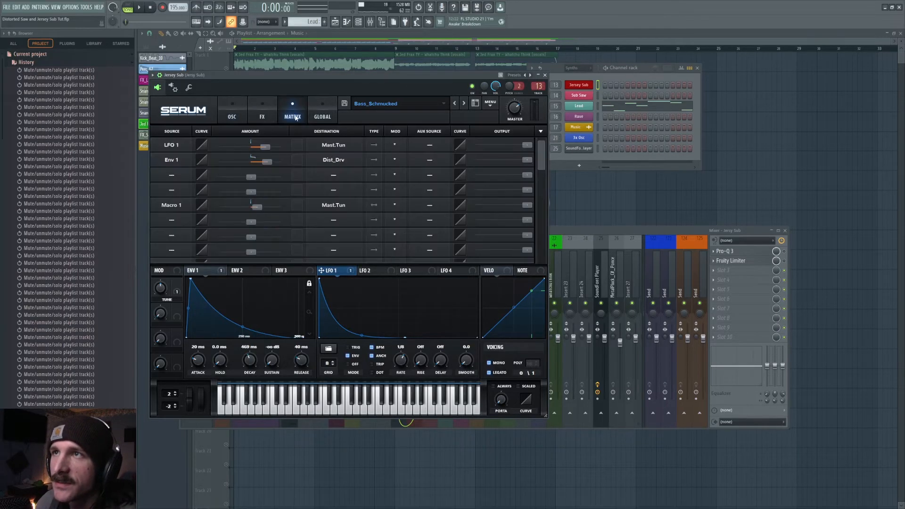
left_click(172, 144)
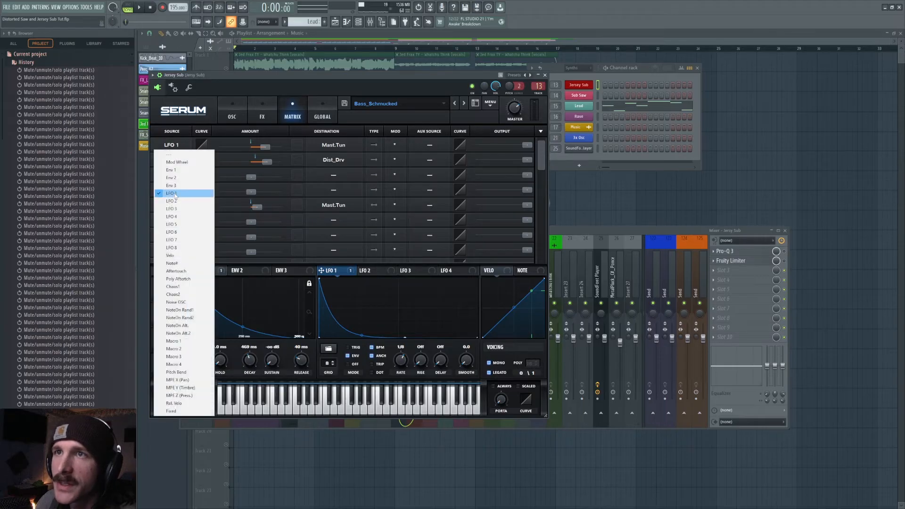
left_click(322, 123)
left_click(345, 145)
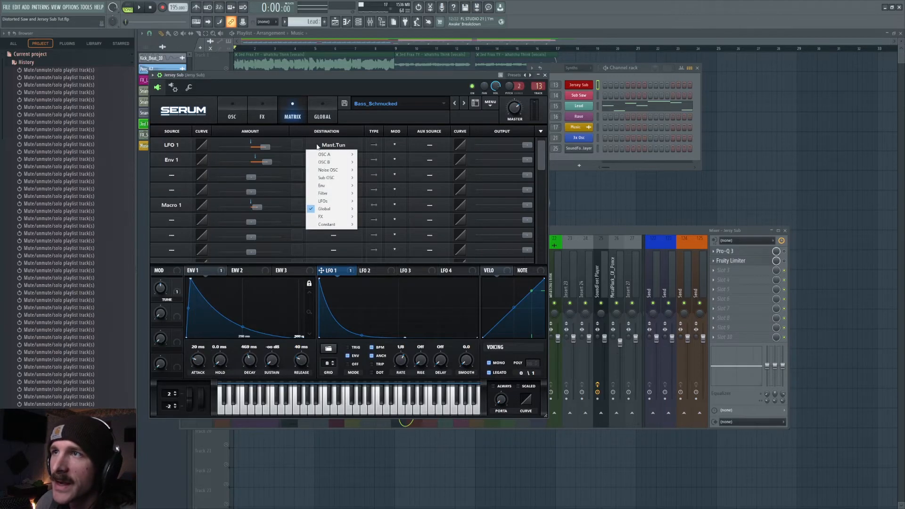
left_click(276, 142)
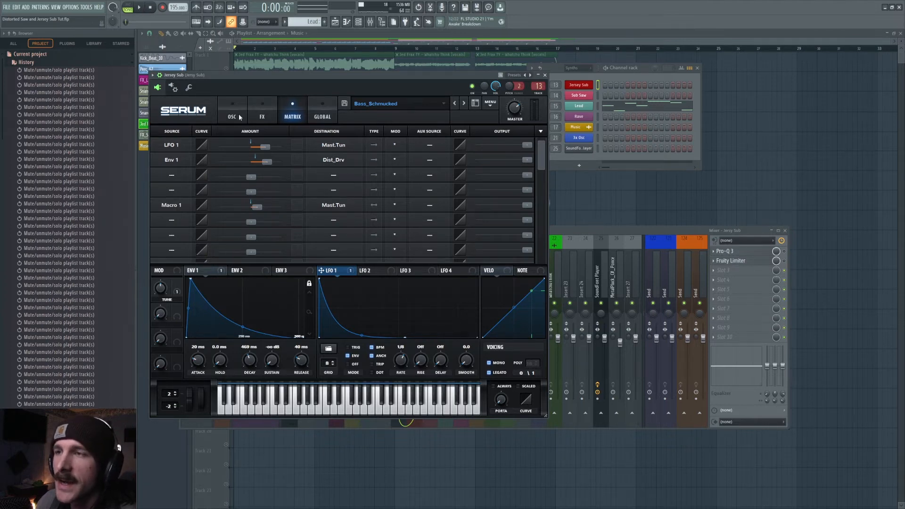
Compare the bass with LFO 1's master tuning modulation bypassed and active, leaving it active
right_click(350, 270)
left_click(351, 282)
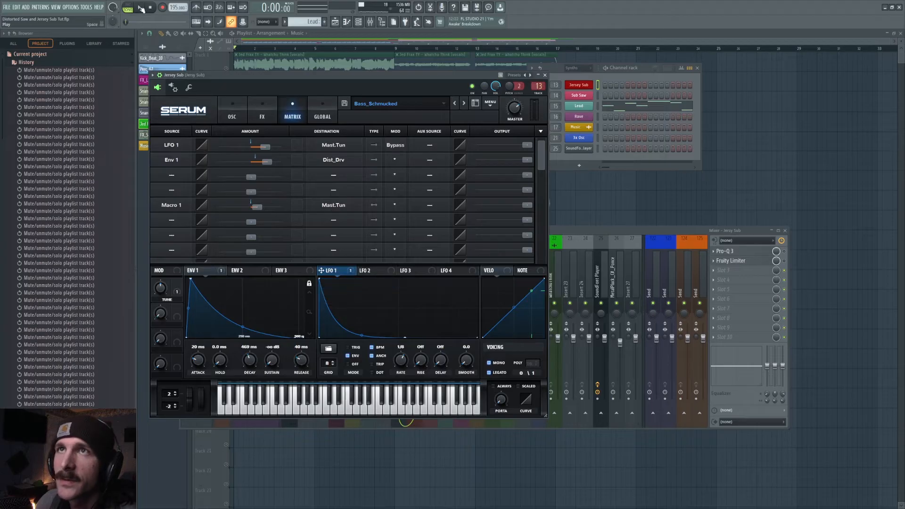
left_click(141, 8)
key("space")
right_click(335, 271)
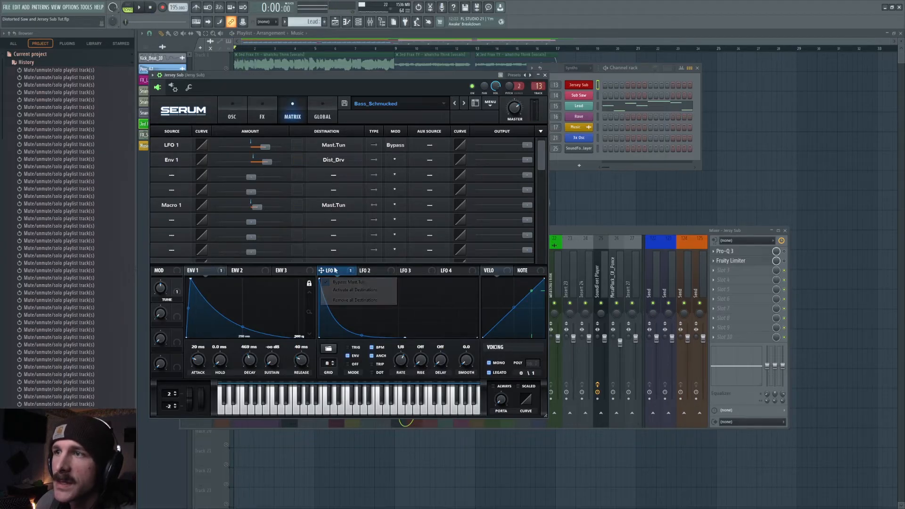
left_click(351, 283)
left_click(140, 7)
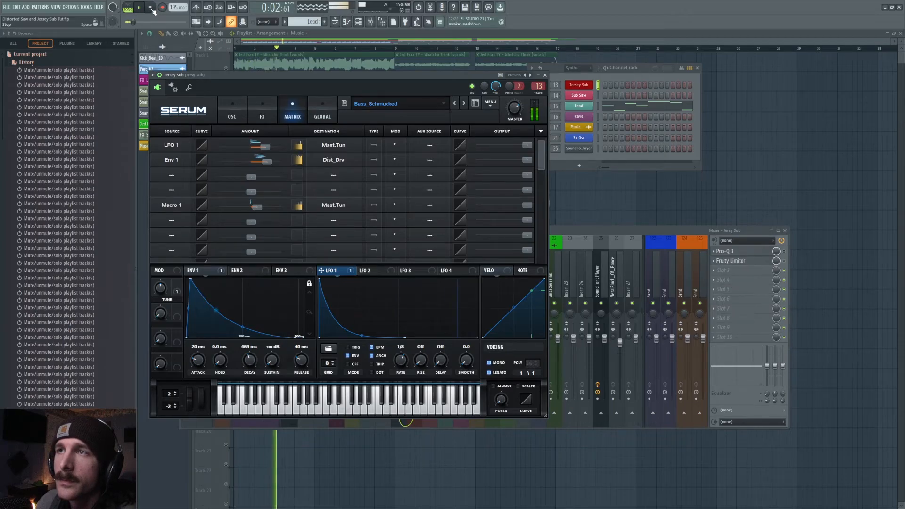
key("space")
Re-enable the Chorus effect after the Distortion in Serum's effects
left_click(244, 118)
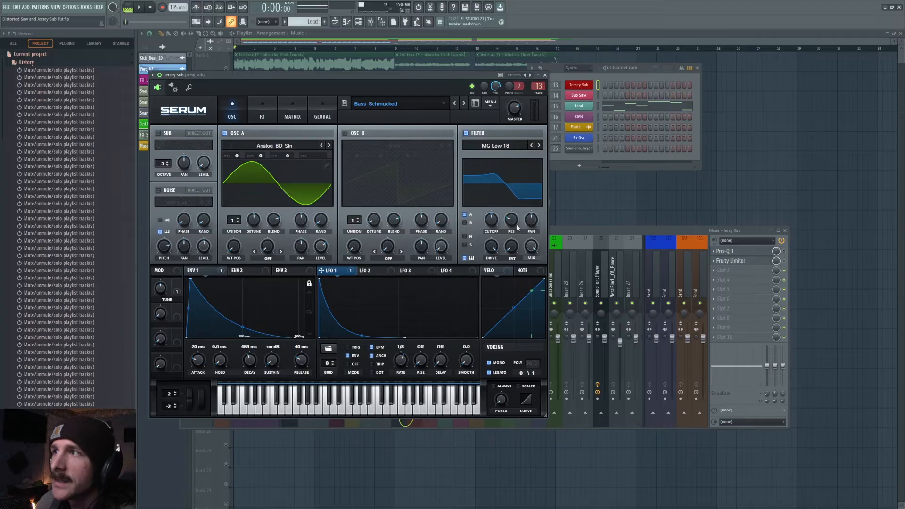
left_click(262, 116)
left_click(159, 148)
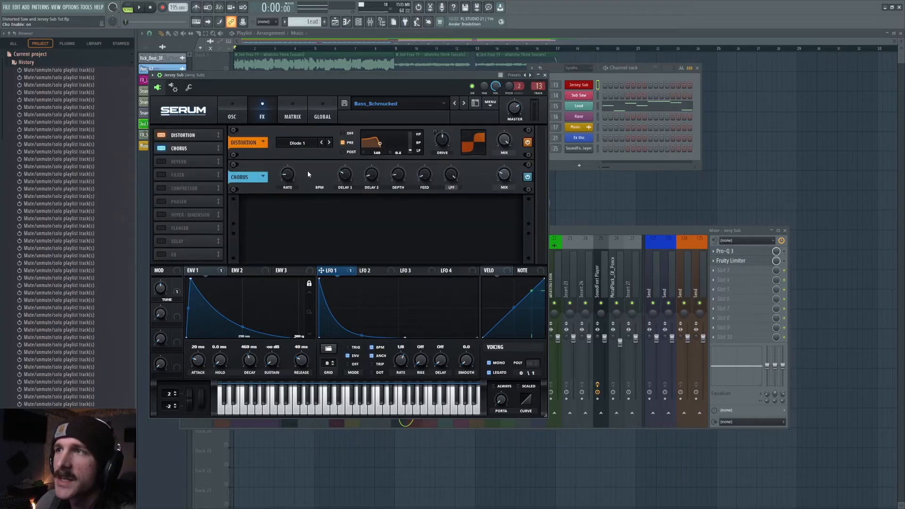
Audition the bass with the Chorus active, try varying its mix, and undo the last change
key("space")
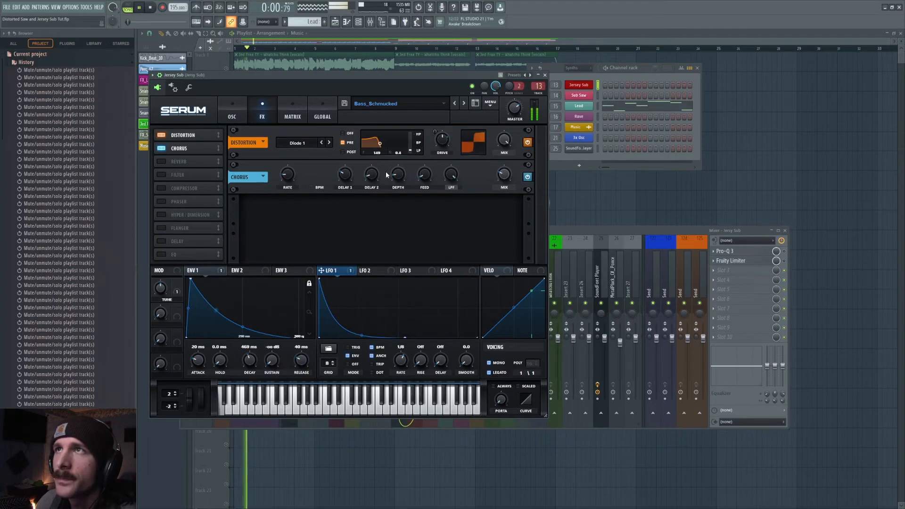
key("space")
key("space")
key("space")
left_click_drag(547, 254, 645, 216)
left_click_drag(504, 177, 533, 89)
left_click_drag(647, 202, 363, 0)
key("space")
key("space")
key("ctrl+z")
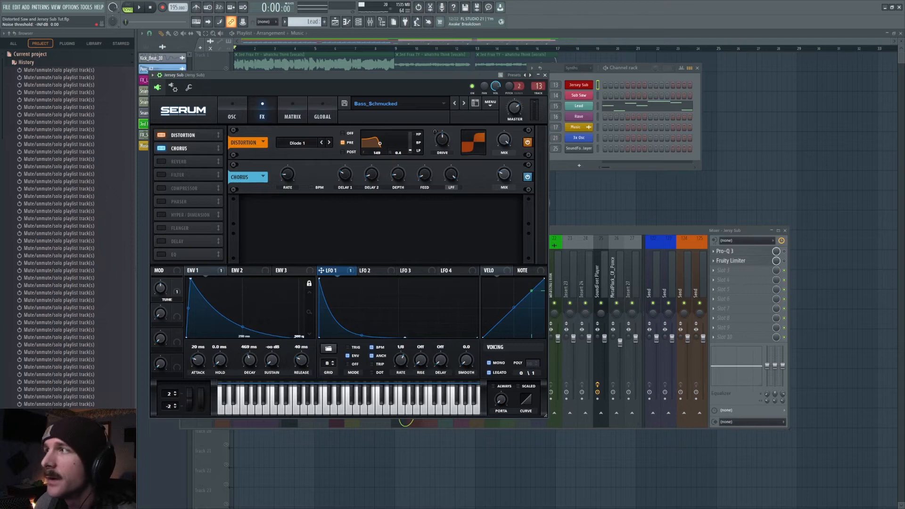
Open the Pro-Q 3 and Fruity Limiter on the Jersey Sub mixer track and audition the bass through each
left_click(751, 256)
left_click(750, 254)
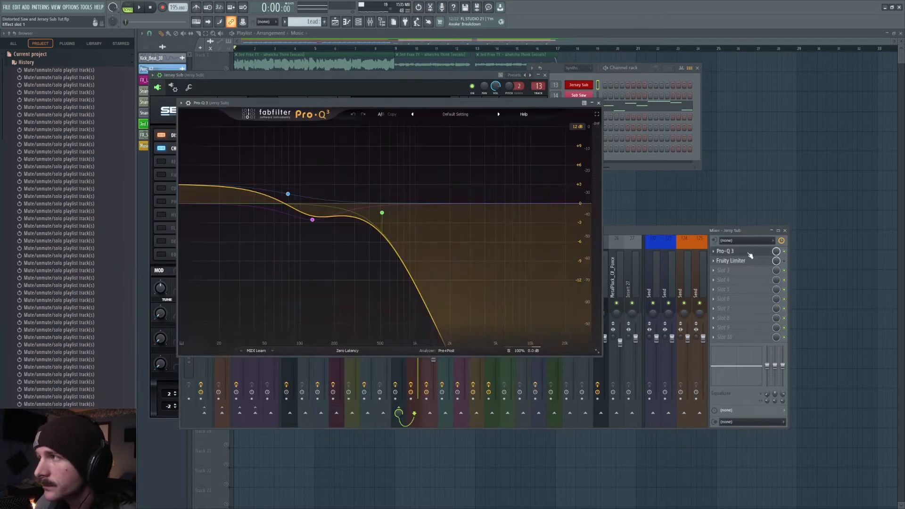
key("space")
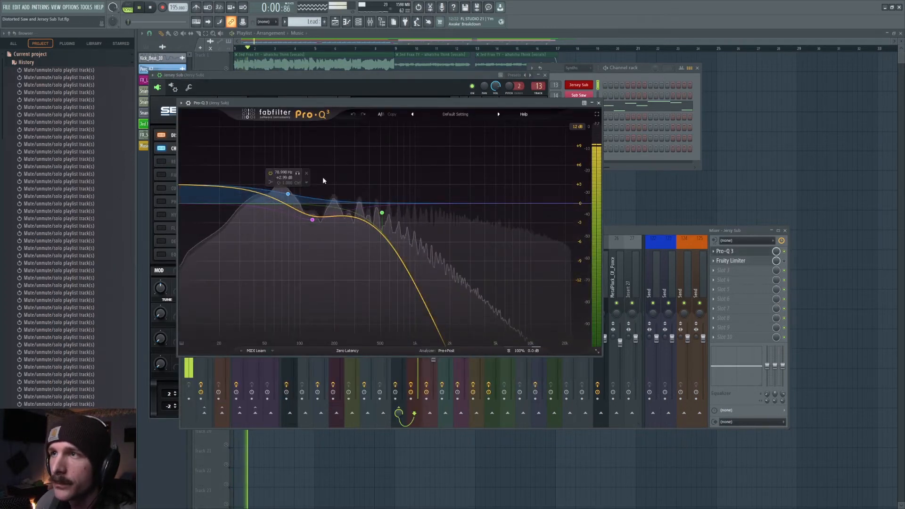
key("space")
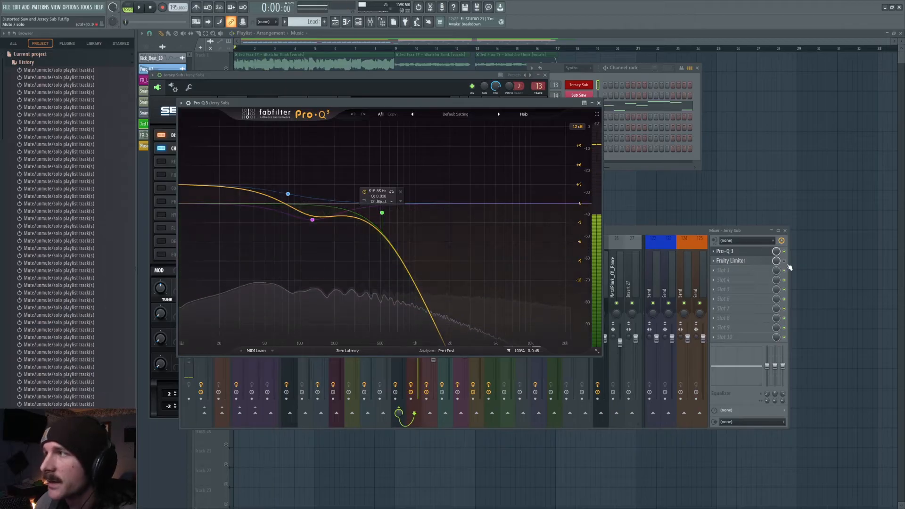
left_click(750, 261)
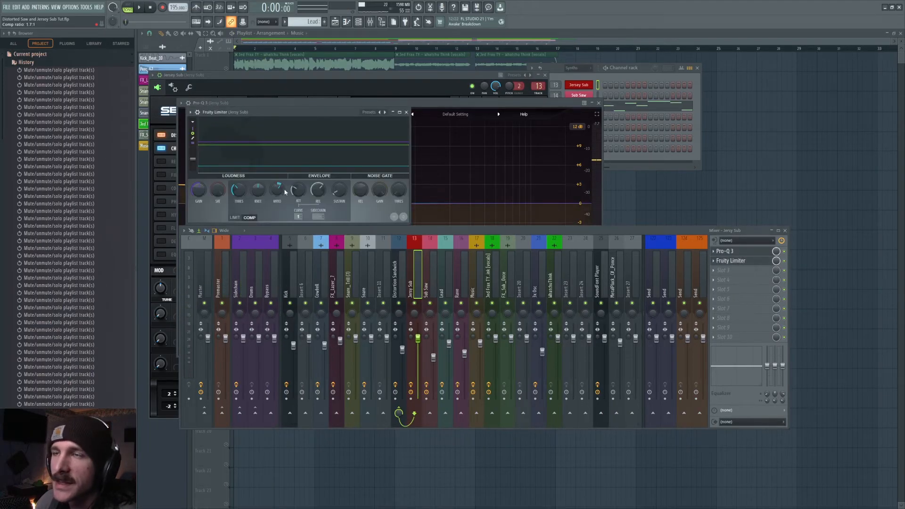
key("space")
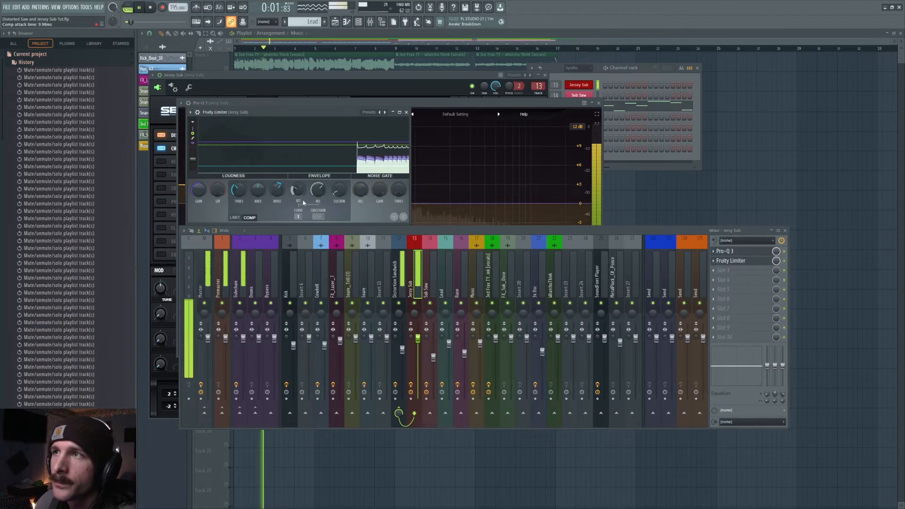
key("space")
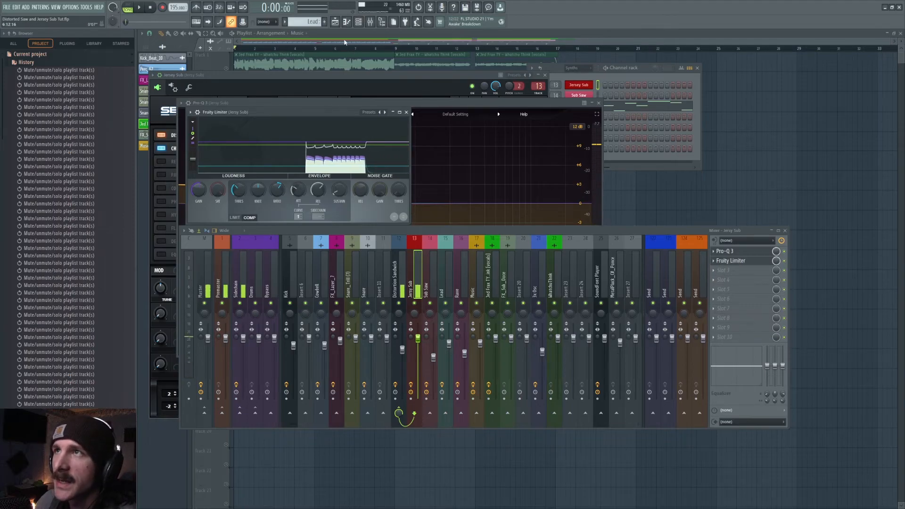
Select the Distortion Sandwich mixer track and play the bass through its effects chain
left_click(400, 283)
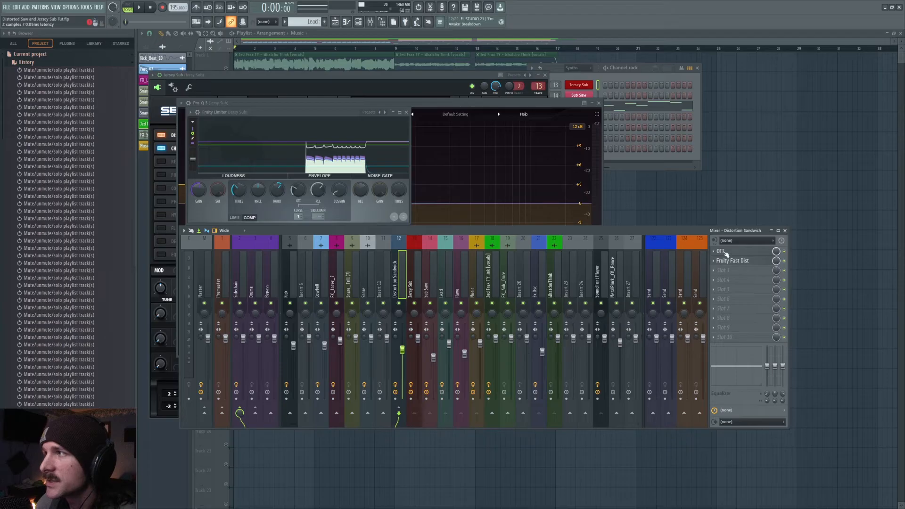
key("space")
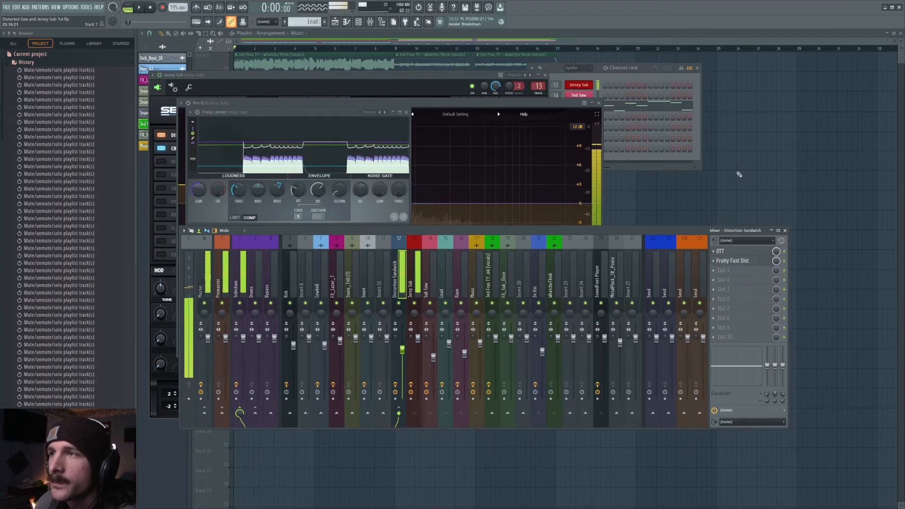
key("space")
Unmute the Music playlist track alongside Jersey Sub and play the two together
key("F12")
left_click(226, 108)
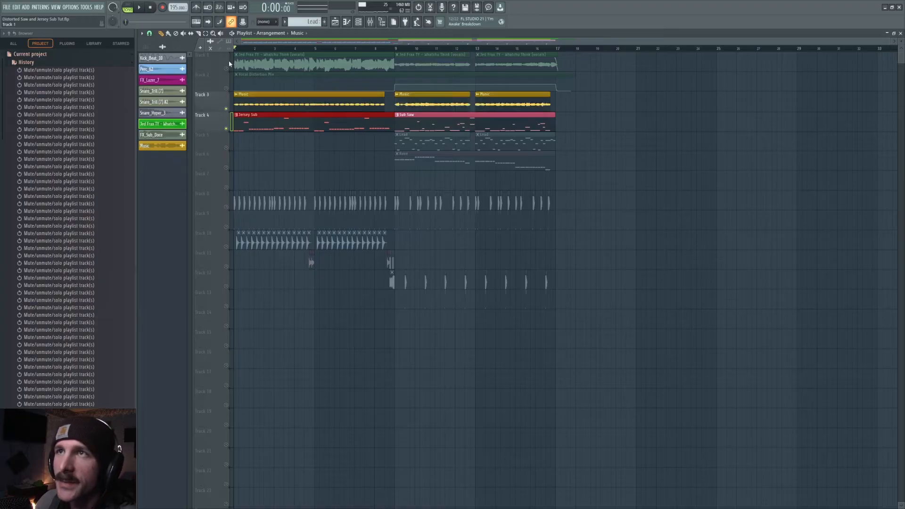
key("space")
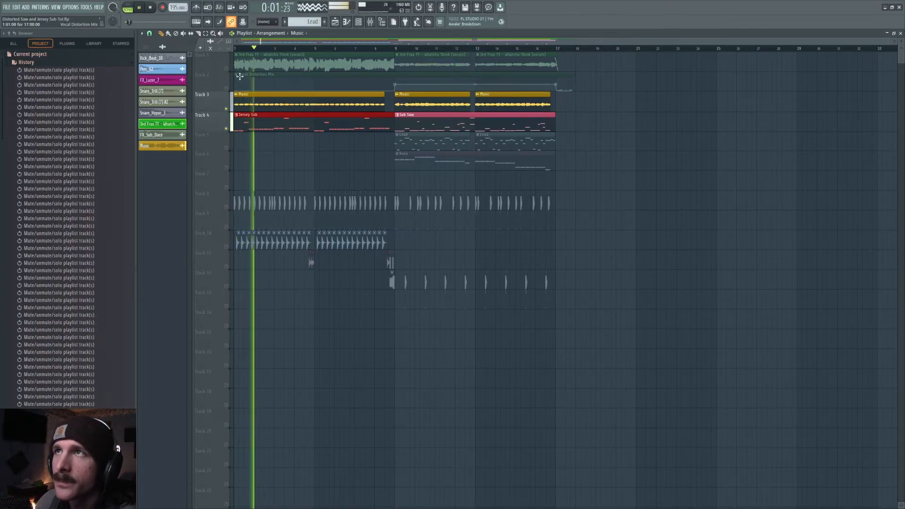
Check the Jersey Sub track's mixer effects and toggle the Music playlist track off and back on
left_click(370, 22)
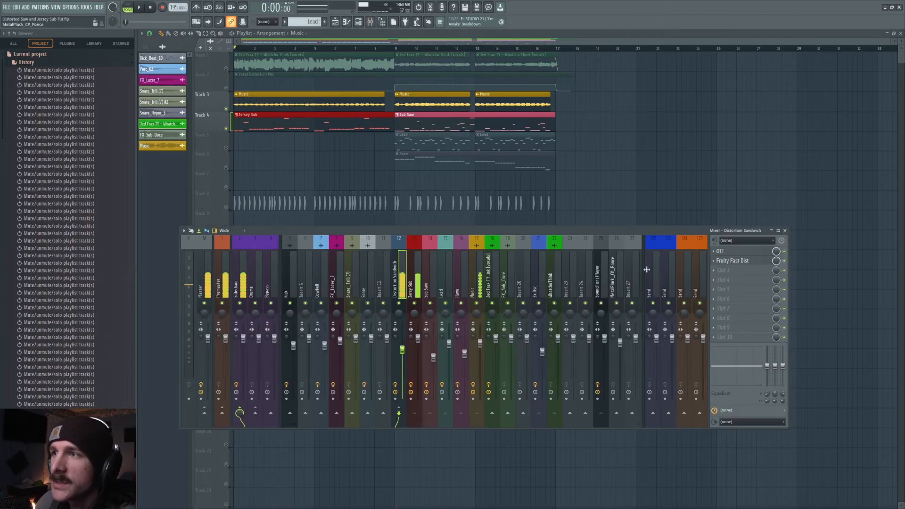
left_click(411, 281)
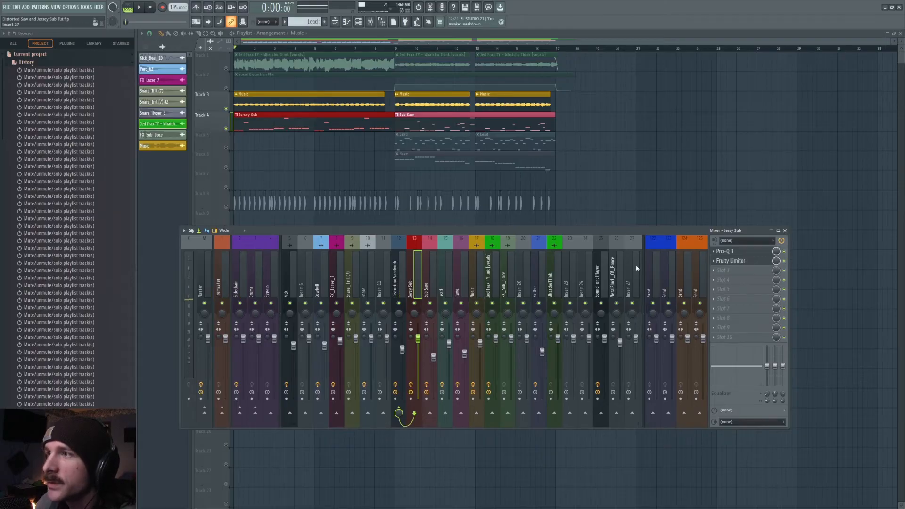
right_click(226, 109)
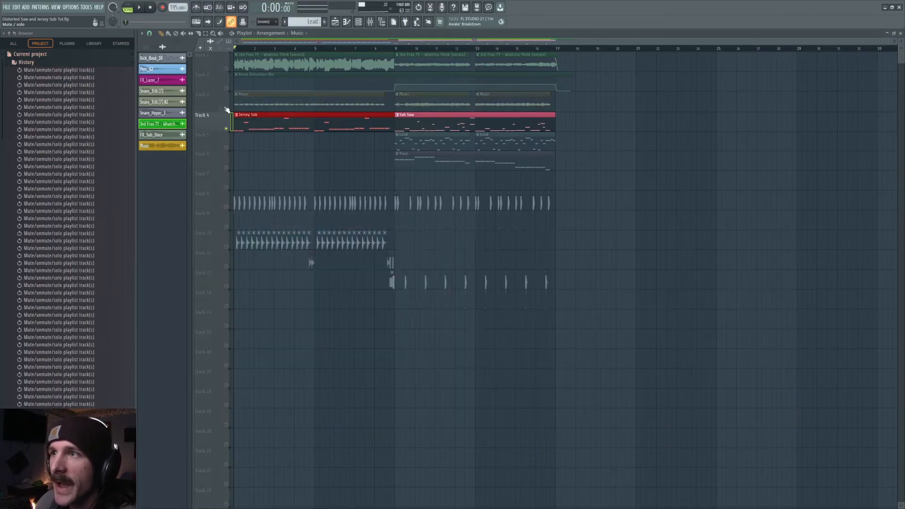
left_click(226, 109)
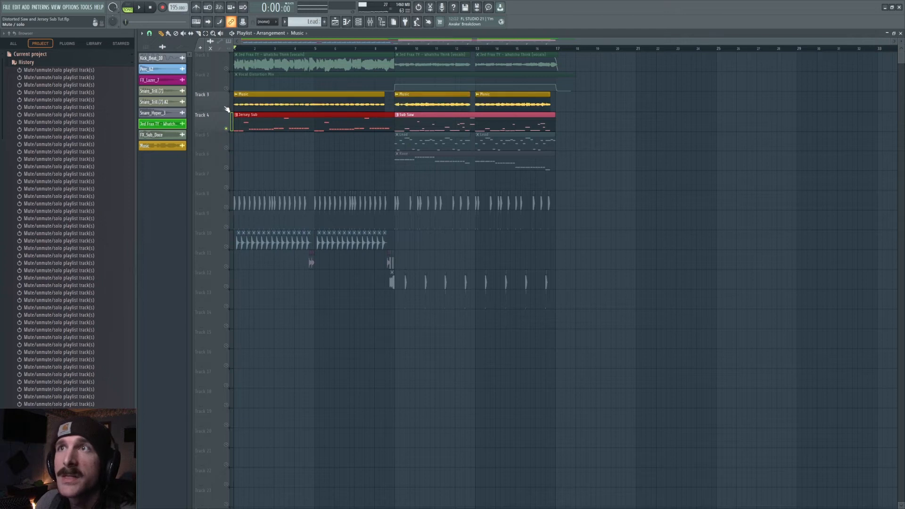
Open the OTT on the Distortion Sandwich track and audition the bass and music through it, closing the windows when done
left_click(370, 22)
left_click(399, 272)
left_click(720, 251)
key("space")
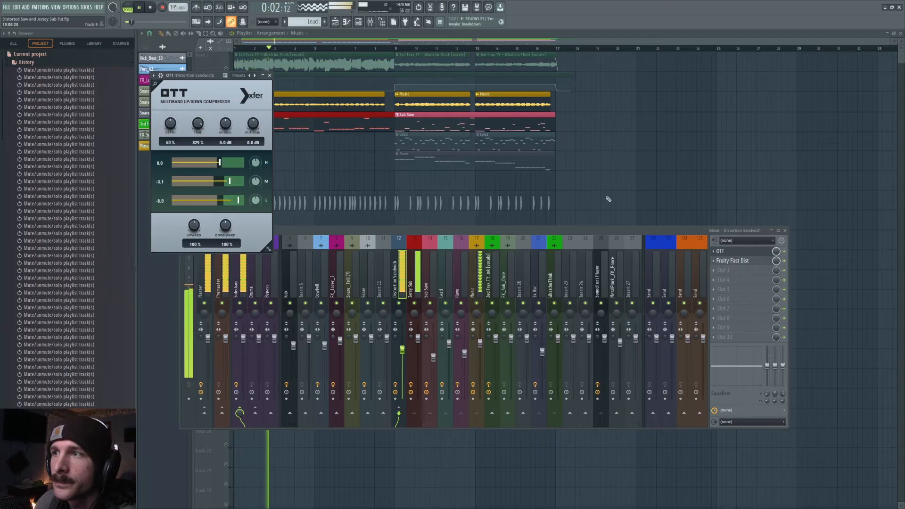
key("space")
key("F12")
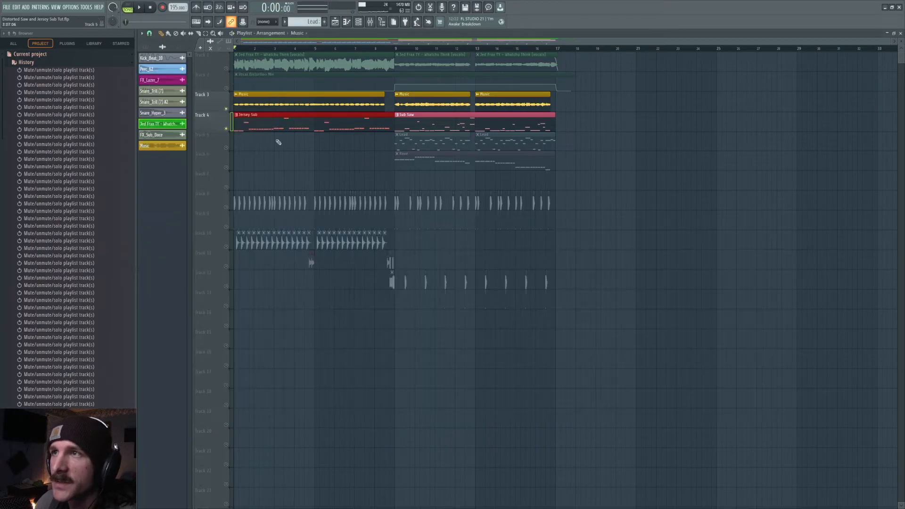
Reopen the Jersey Sub's Serum patch and review its oscillator settings and effects chain
left_click(358, 22)
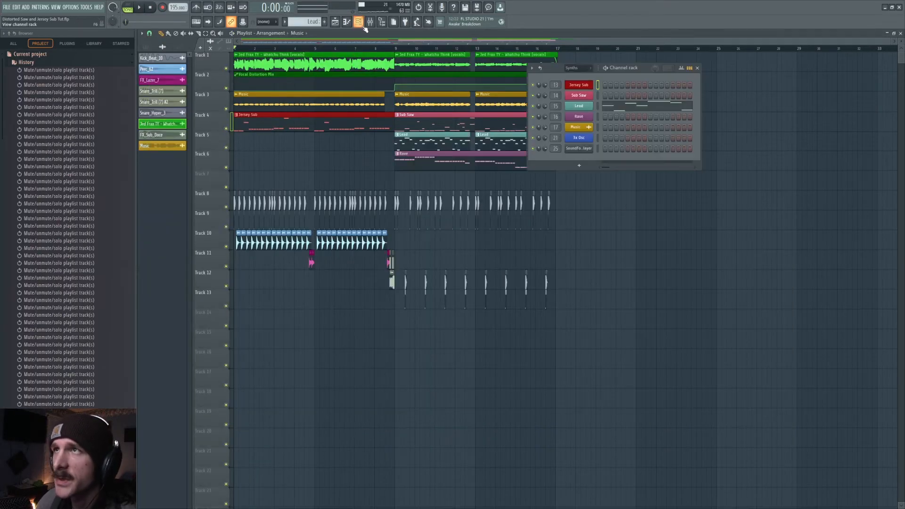
left_click(584, 85)
right_click(340, 272)
left_click(340, 273)
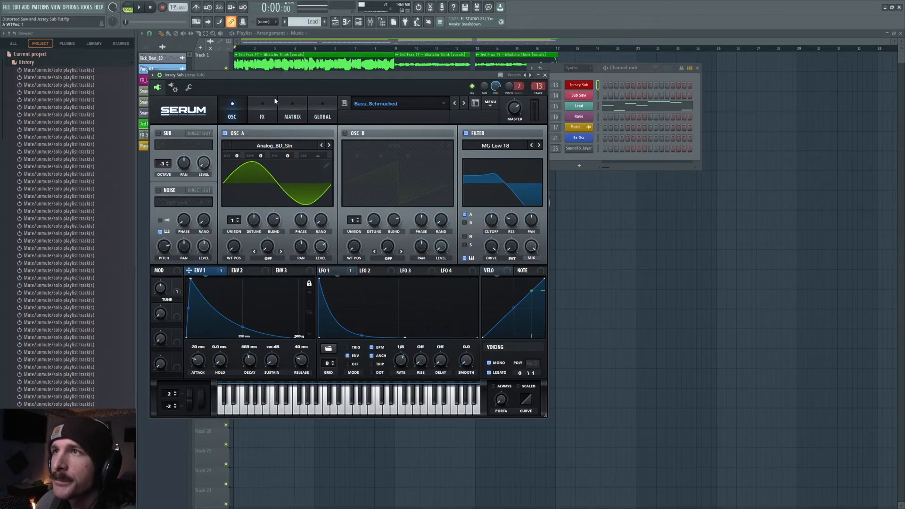
left_click(262, 115)
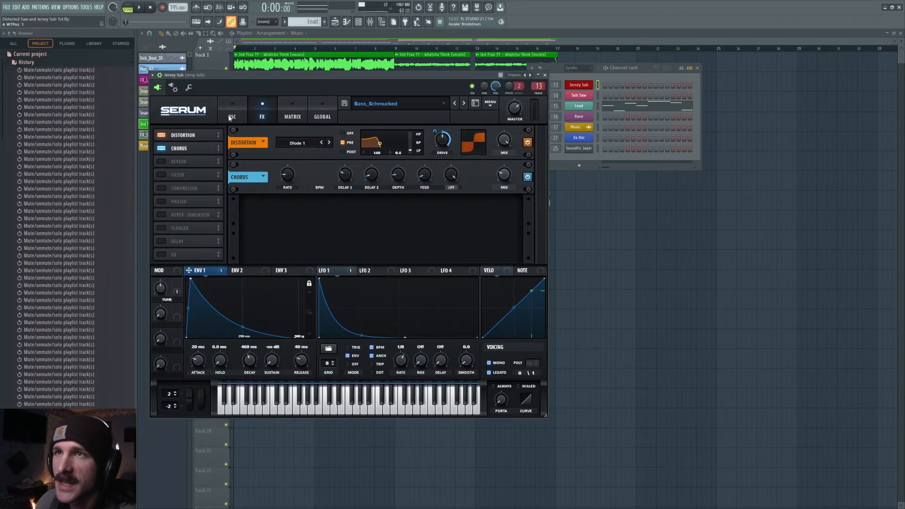
left_click(161, 162)
left_click(161, 162)
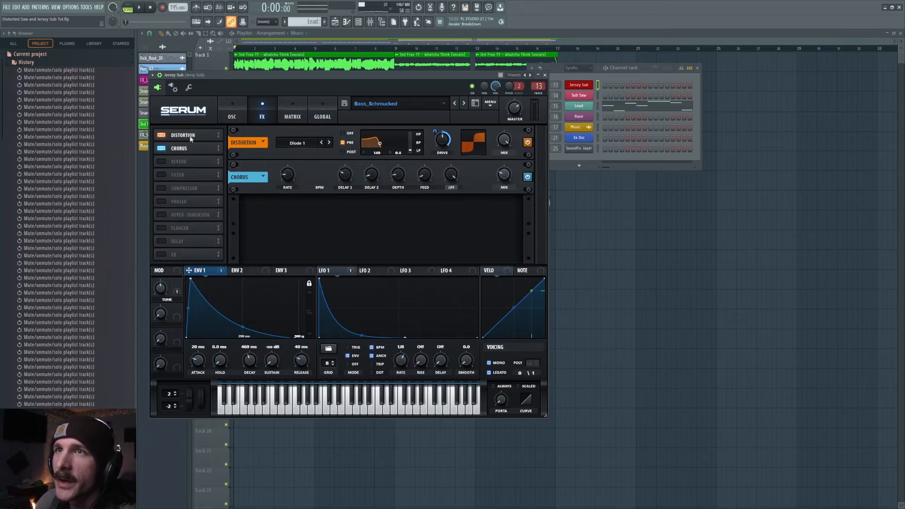
left_click(161, 162)
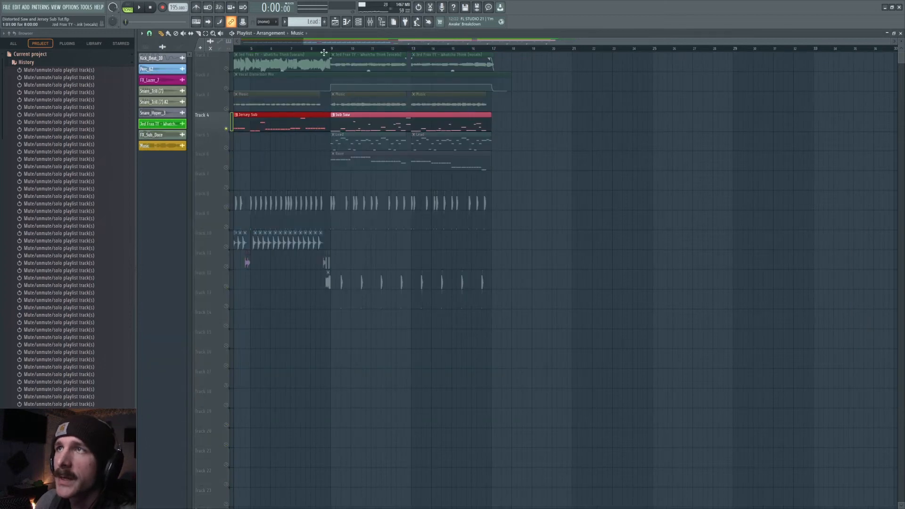
Move the playhead to the start of the Sub Saw section at bar 9 and open the Sub Saw channel's Serum
left_click(331, 49)
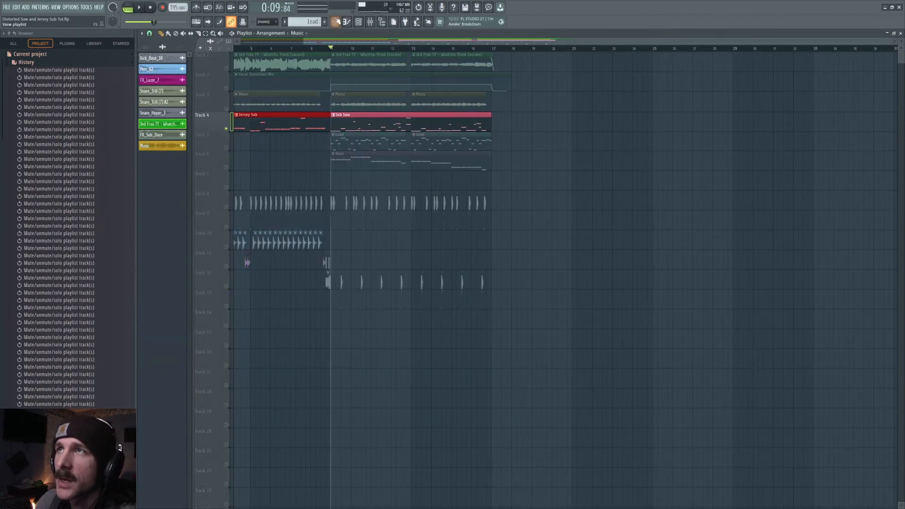
left_click(370, 22)
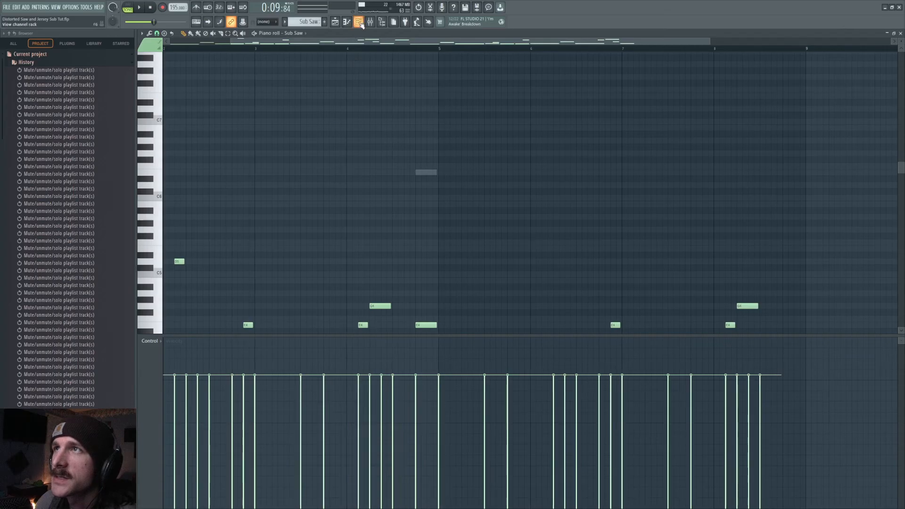
key("F6")
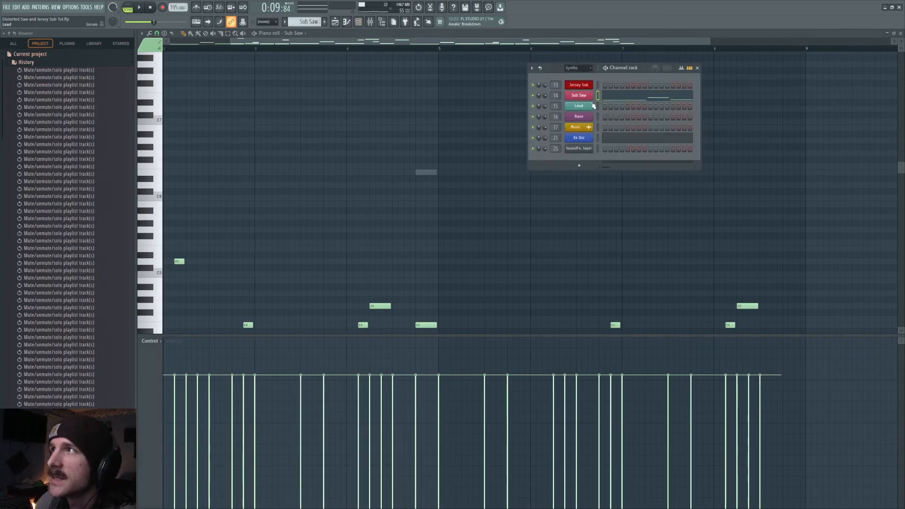
left_click(591, 100)
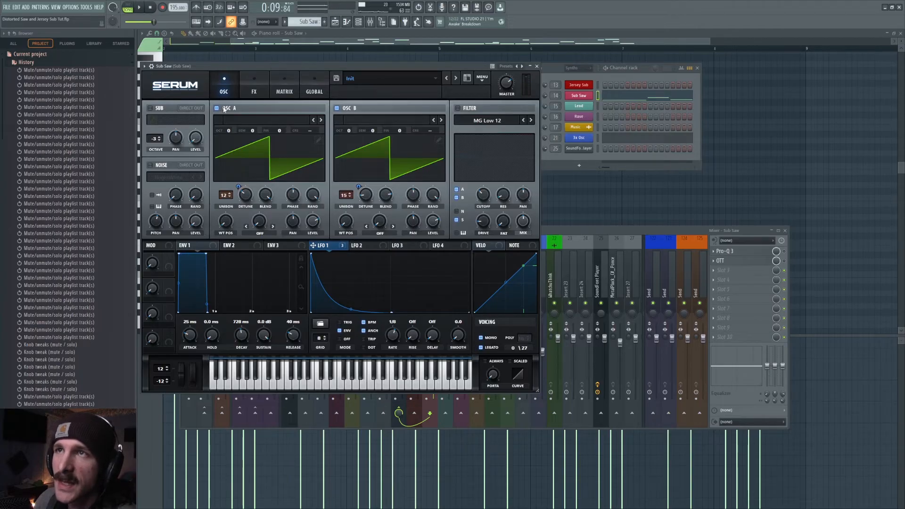
Inspect the unison voice count and detune settings of oscillators A and B in the Sub Saw patch
left_click(225, 196)
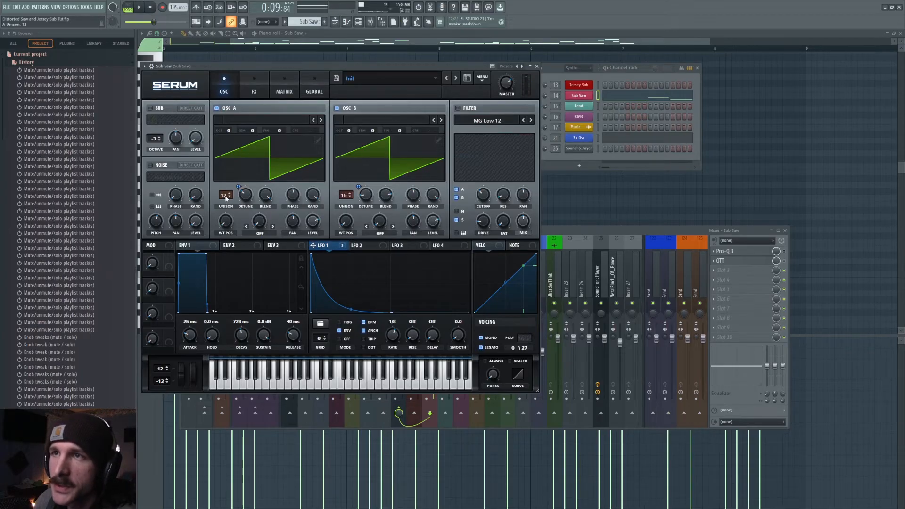
left_click(348, 198)
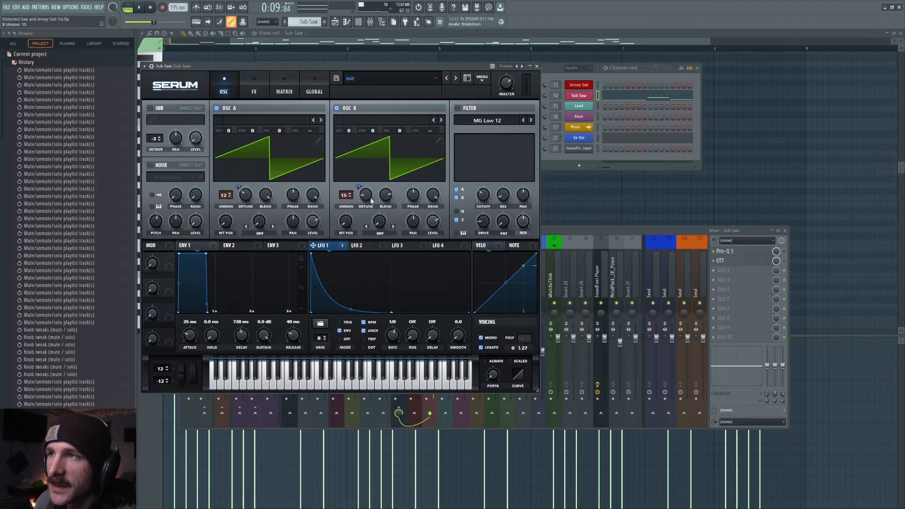
left_click(371, 201)
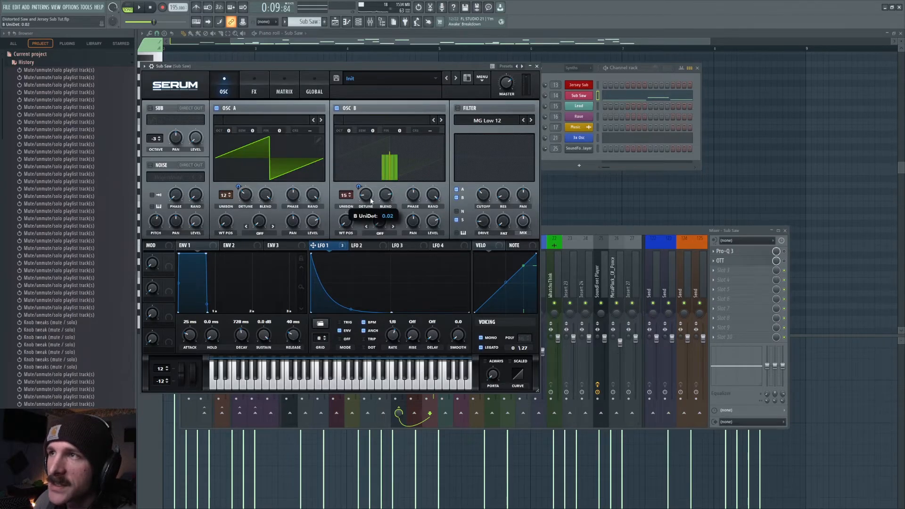
left_click(246, 195)
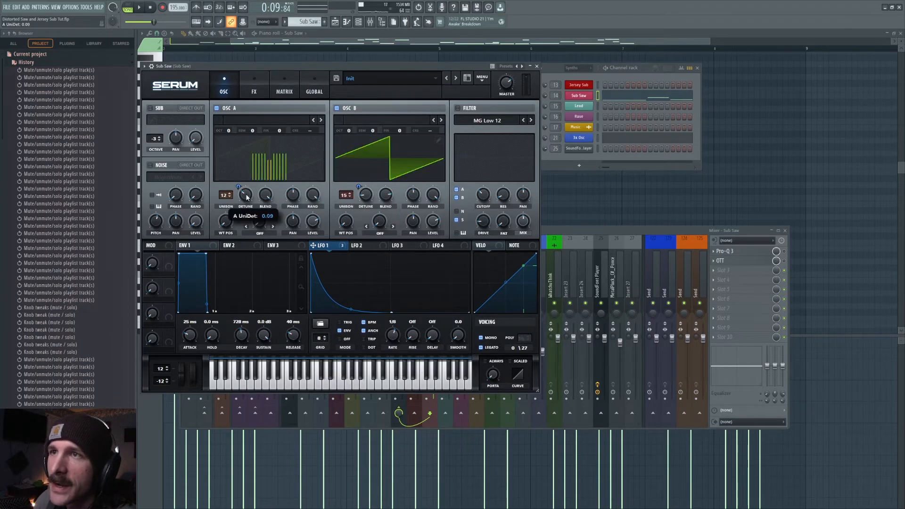
Adjust the unison blend of oscillators A and B, setting oscillator B's blend to 82, and audition the sound
left_click_drag(265, 194, 276, 193)
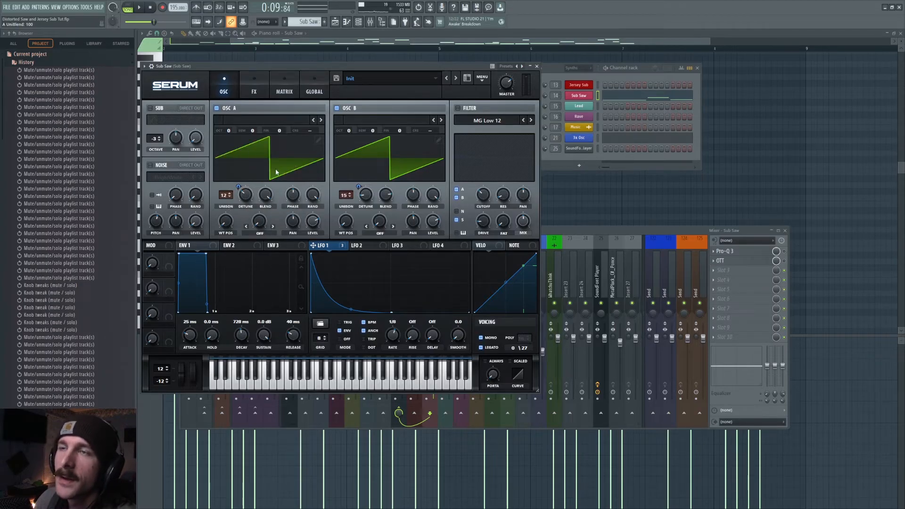
left_click(266, 193)
left_click_drag(386, 195, 387, 196)
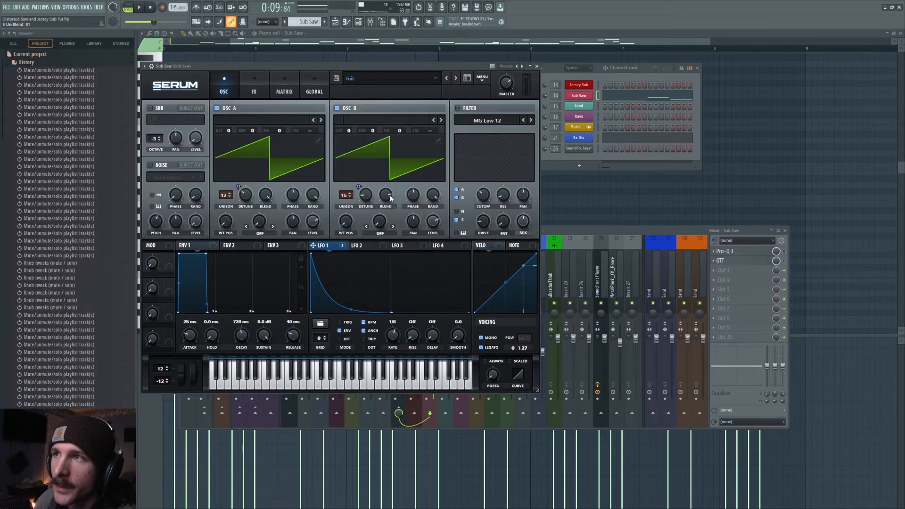
key("space")
left_click(385, 195)
key("space")
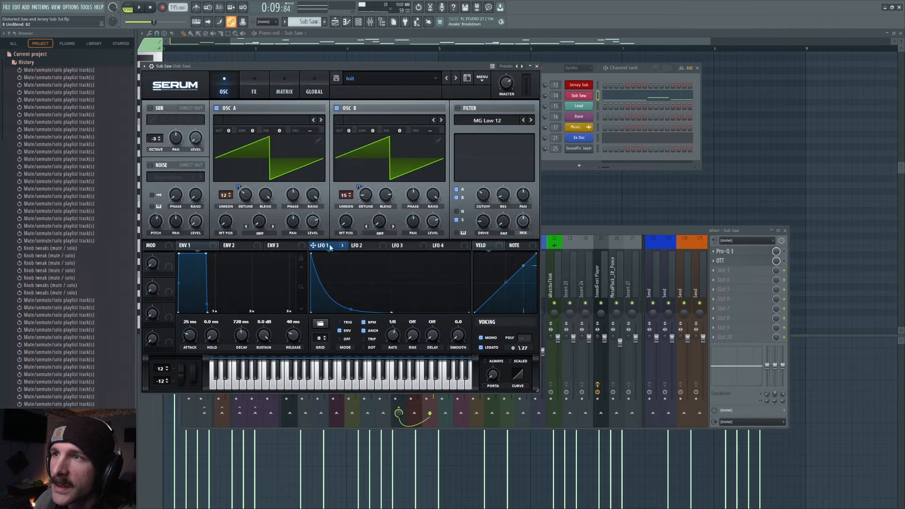
Reactivate LFO 1's bypassed master tuning modulation in the Sub Saw patch, check the modulation matrix and audition the sound
right_click(334, 247)
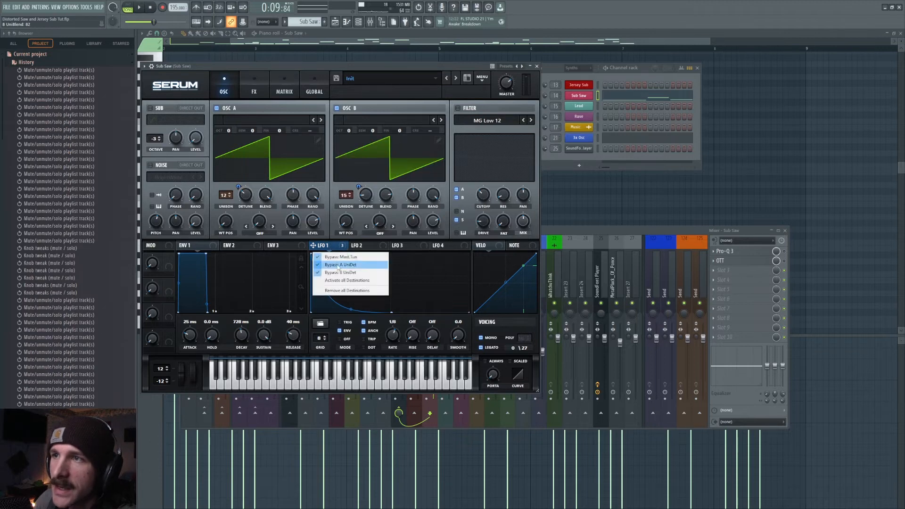
left_click(338, 265)
right_click(338, 247)
left_click(339, 258)
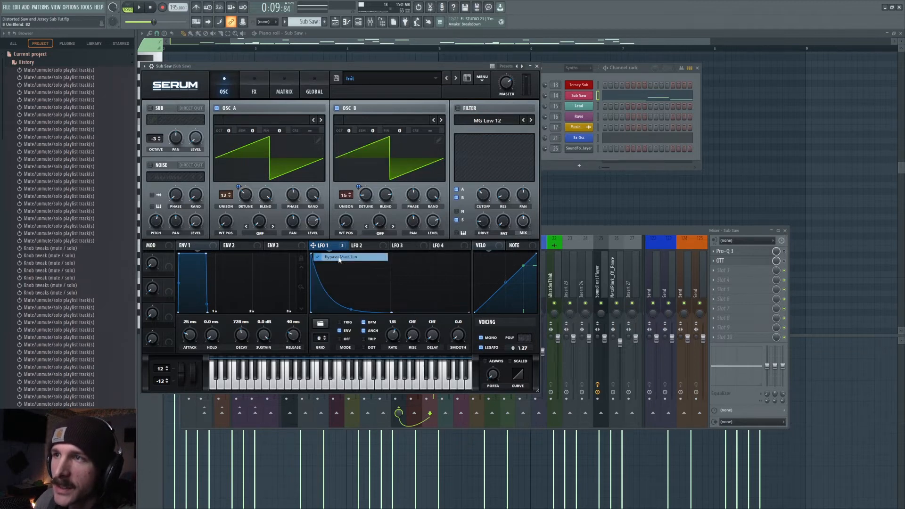
left_click(284, 89)
left_click(223, 88)
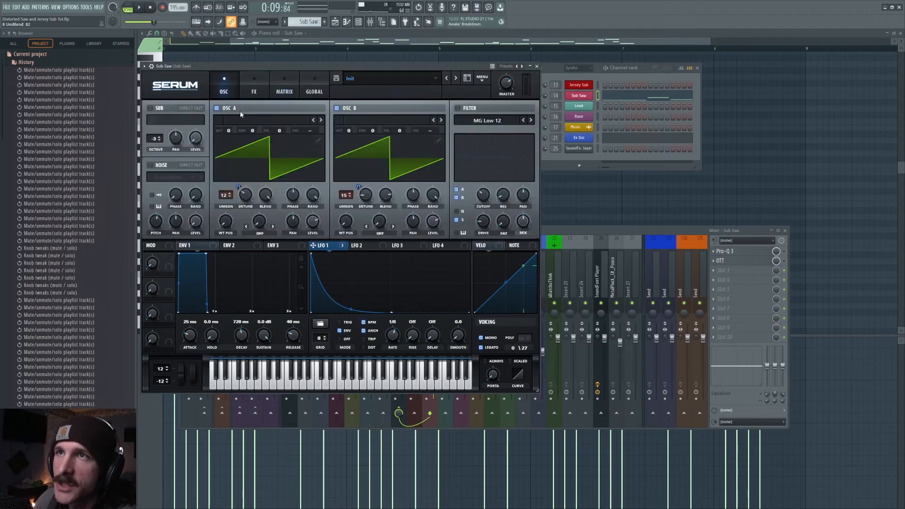
key("space")
key("space")
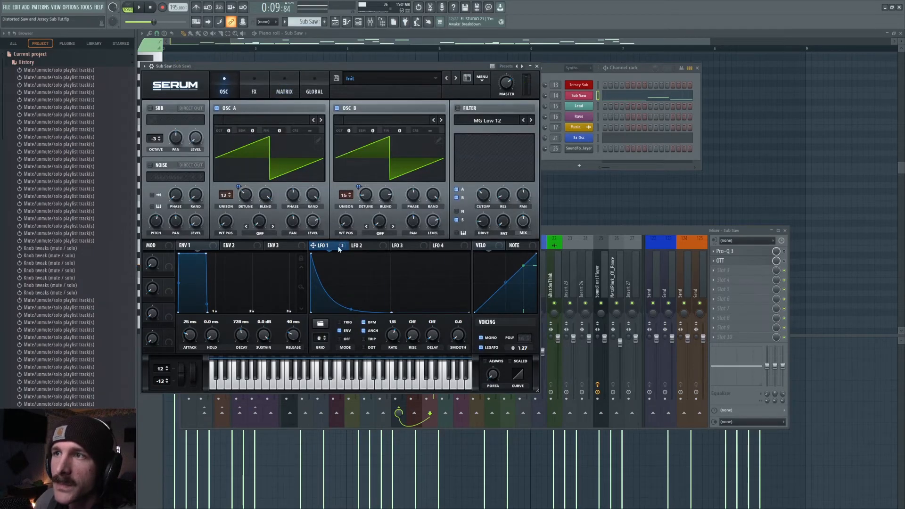
Reactivate LFO 1's modulation of the unison detune on oscillators A and B and audition the result
right_click(341, 245)
left_click(345, 265)
right_click(330, 245)
left_click(346, 273)
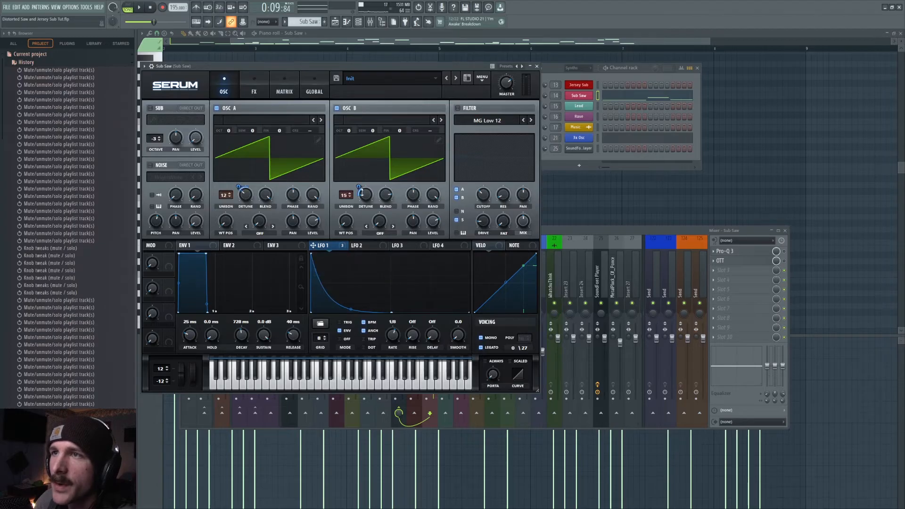
key("space")
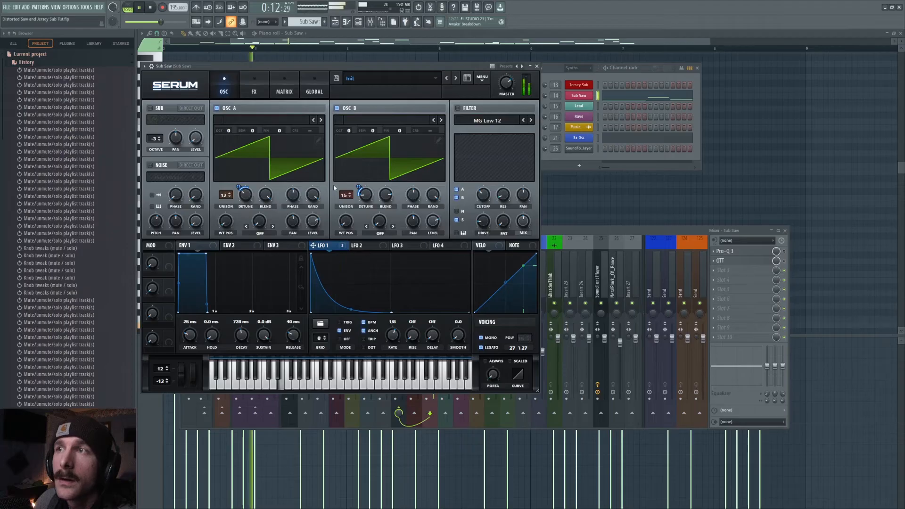
key("space")
Compare the sound with LFO 1's master tuning modulation bypassed, and restore the modulation
right_click(331, 247)
left_click(344, 257)
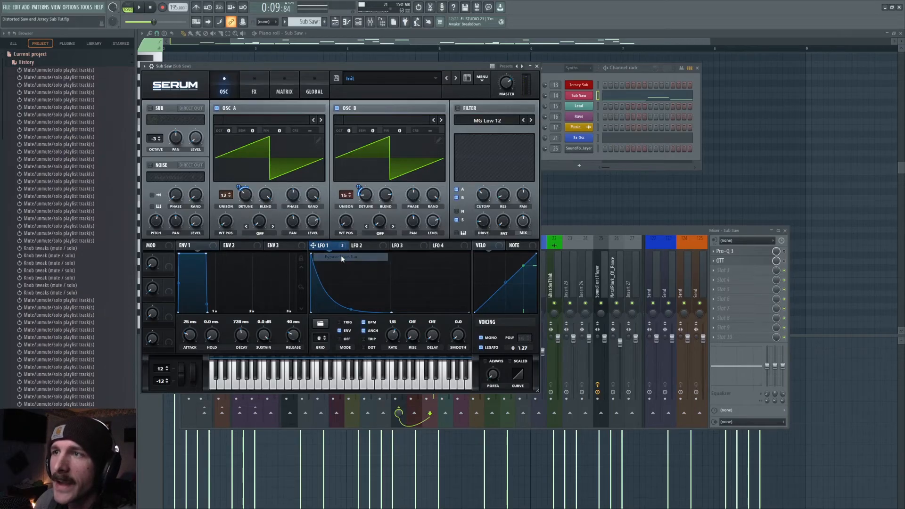
key("space")
mouse_move(349, 249)
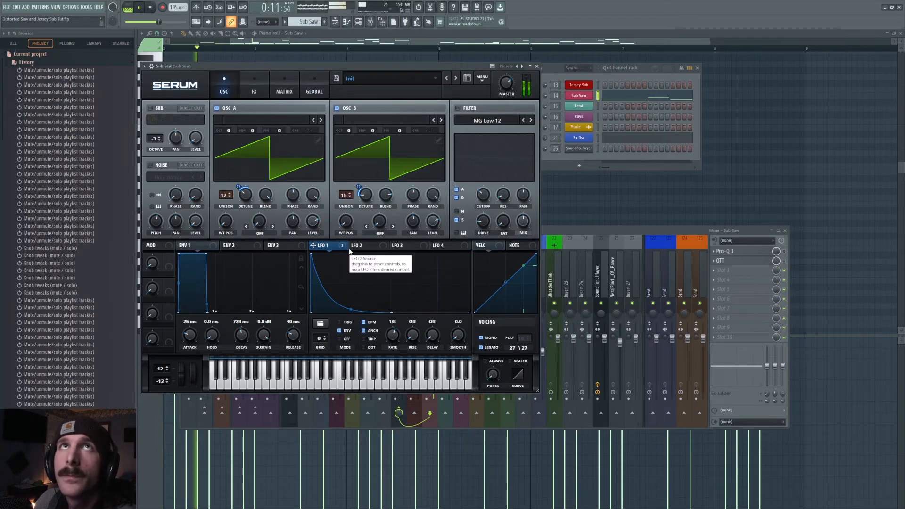
key("space")
right_click(348, 248)
left_click(348, 258)
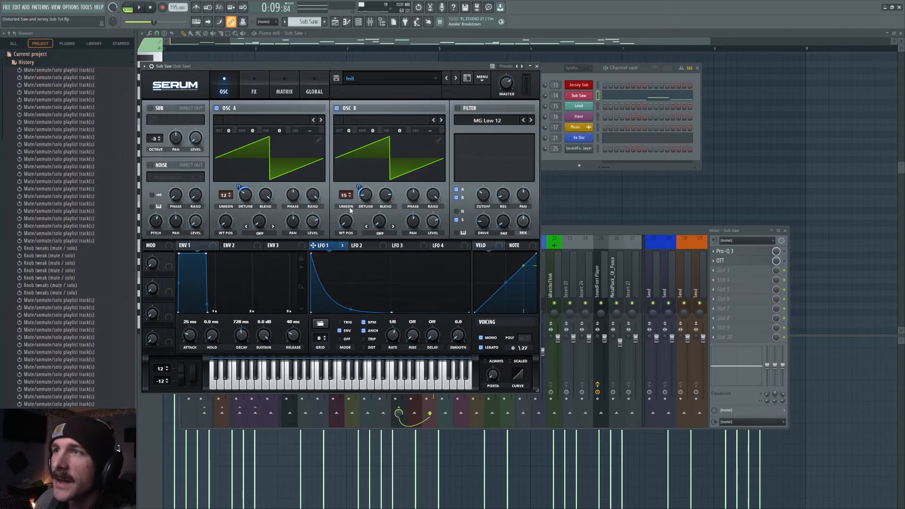
Enable the MG Low 12 filter in the Sub Saw patch and audition it
left_click(458, 108)
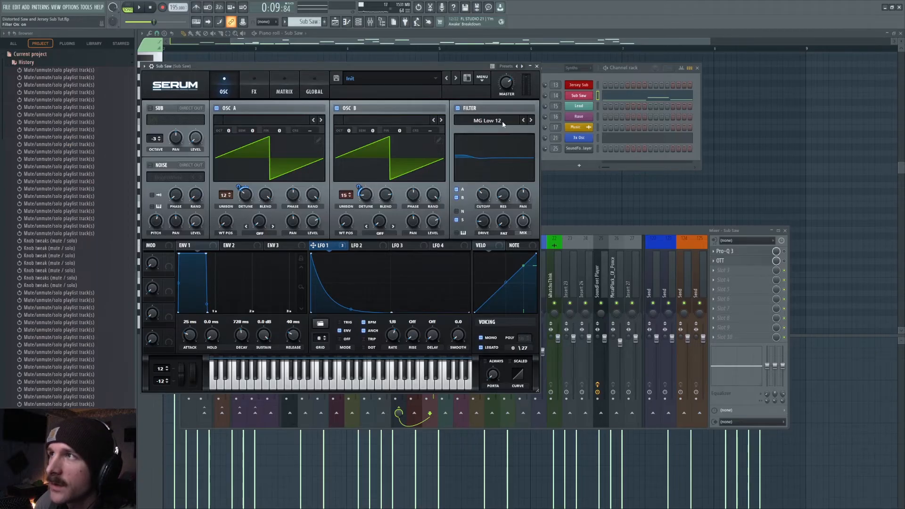
key("space")
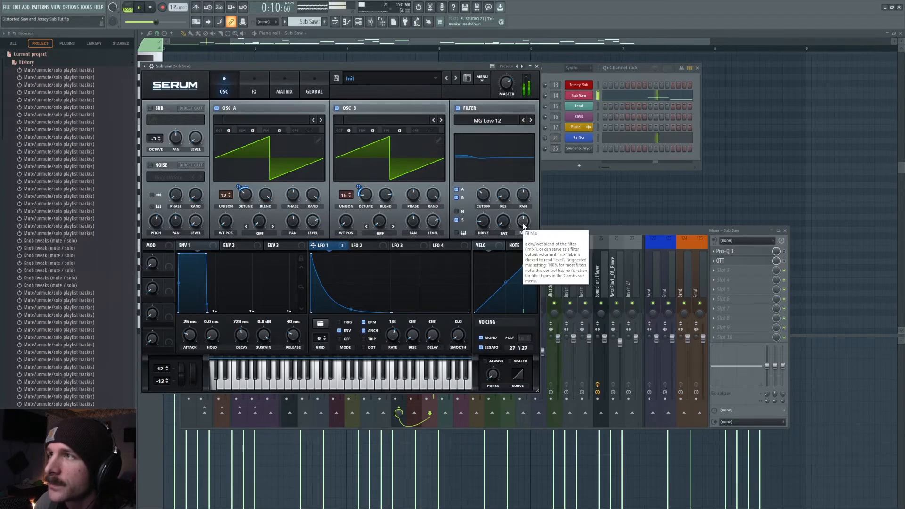
key("space")
Audition the filter with its mix raised to full, undo the mix change and check the cutoff setting
left_click(523, 226)
left_click_drag(522, 222, 542, 167)
key("space")
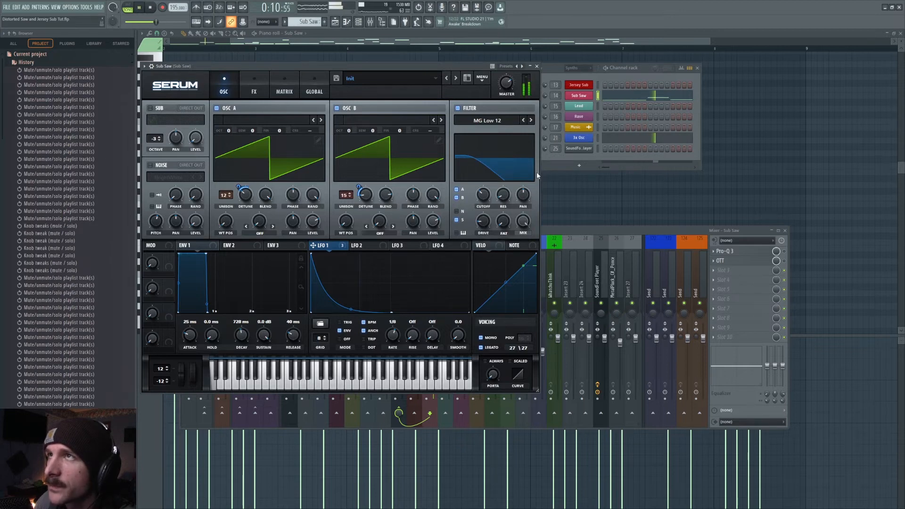
key("space")
key("ctrl+z")
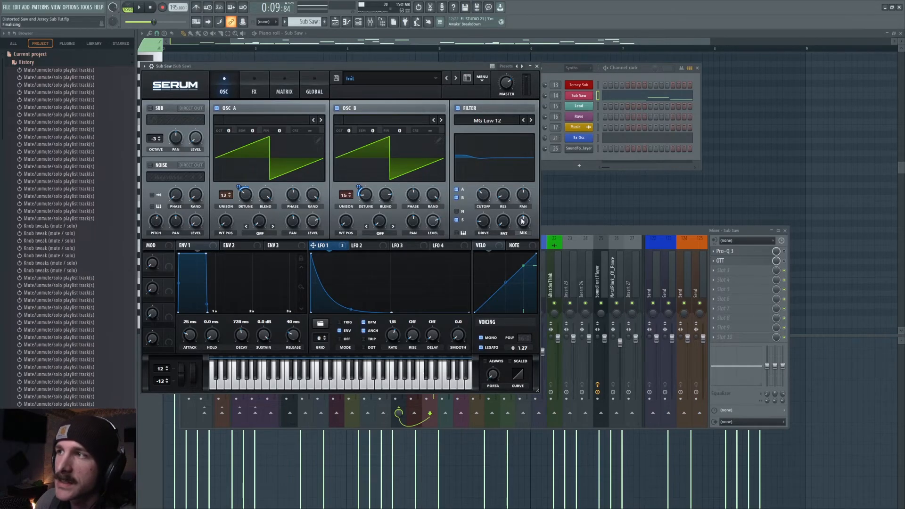
key("ctrl+z")
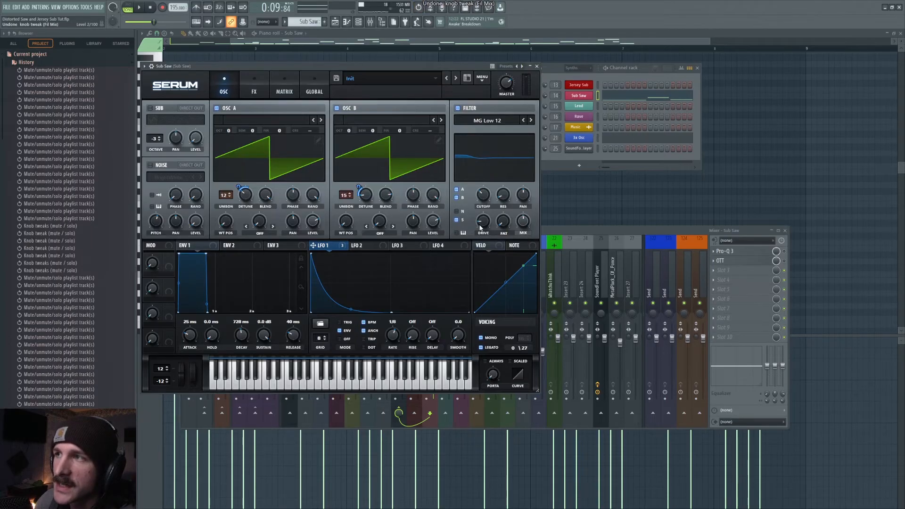
left_click(483, 199)
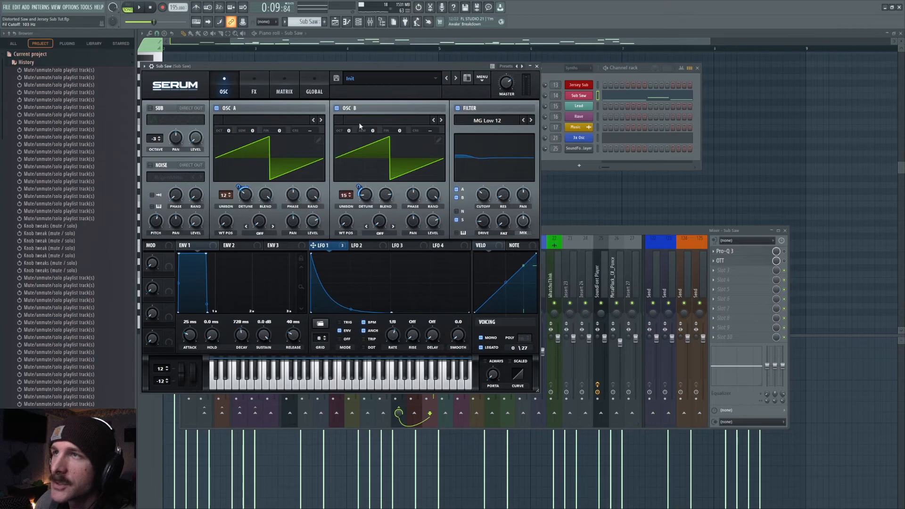
Enable the multiband compressor in the Sub Saw patch's effects and audition the sound
left_click(254, 90)
left_click(153, 110)
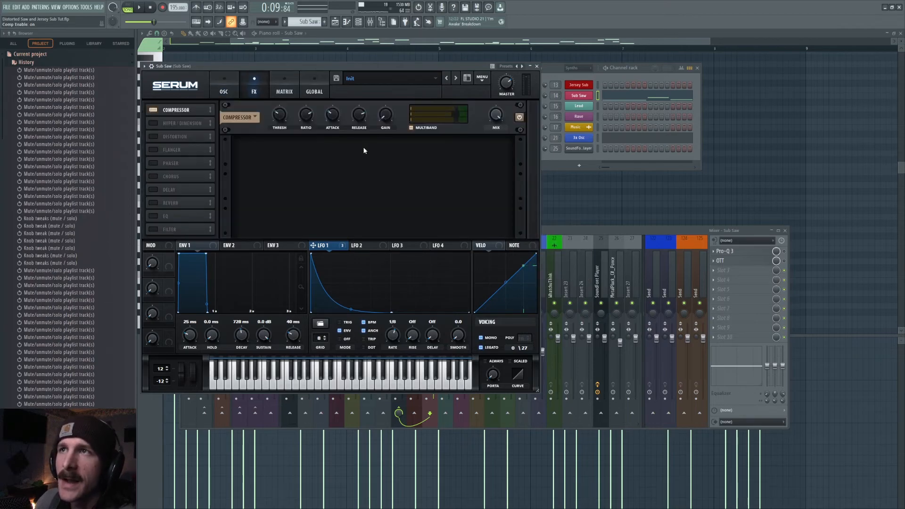
key("space")
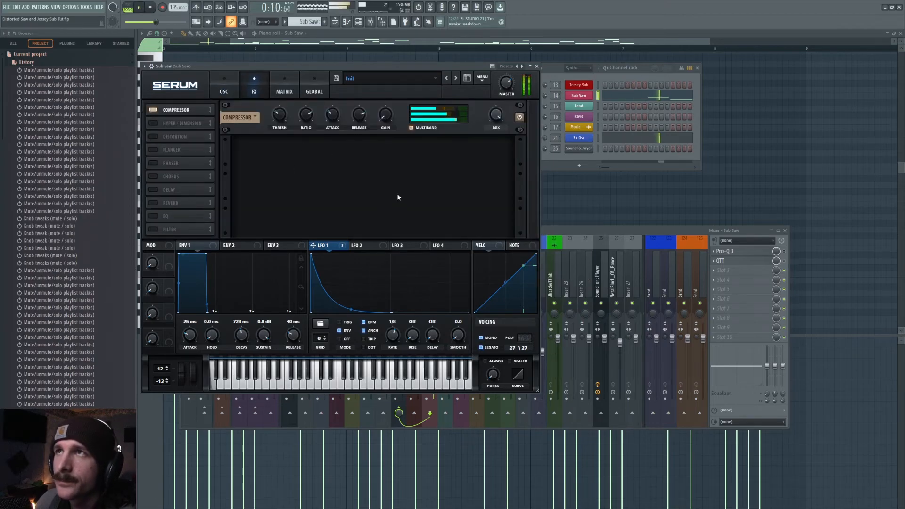
key("space")
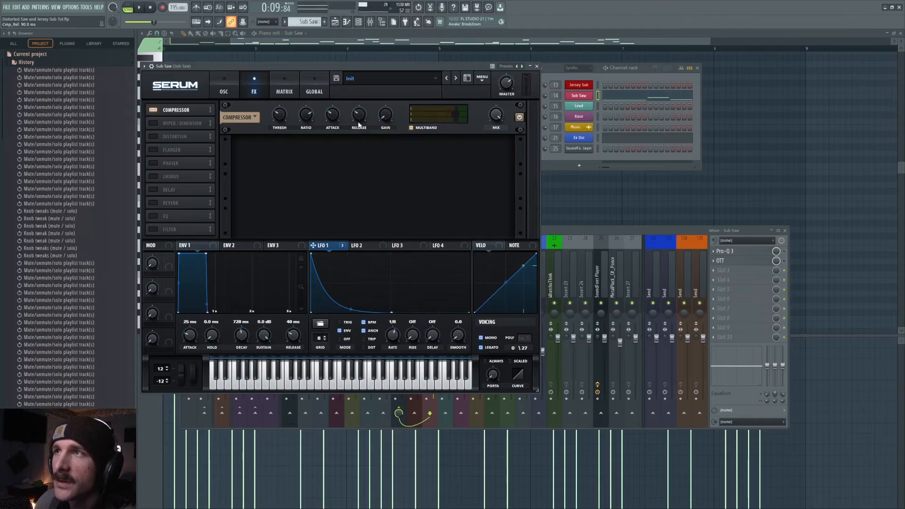
Audition the compressed Sub Saw, undo the last compressor knob tweaks and check its threshold during another playback
key("space")
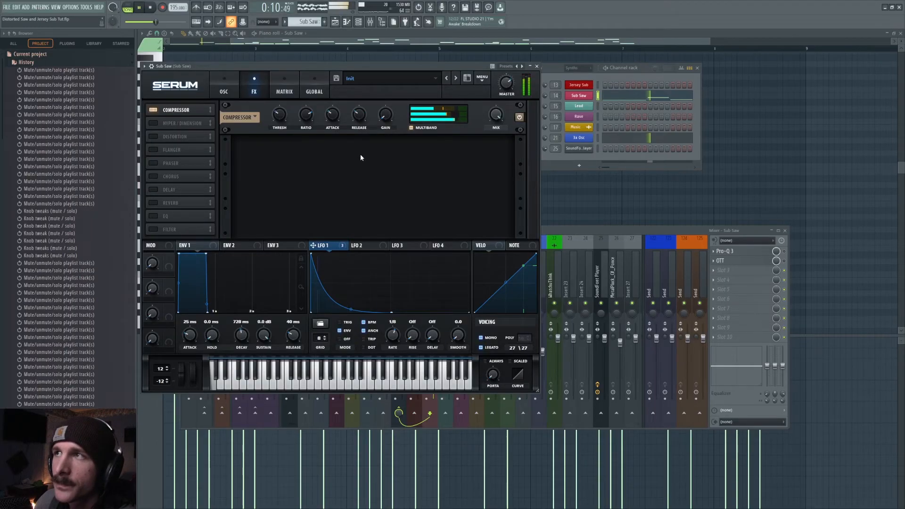
key("space")
key("ctrl+z")
key("ctrl+z")
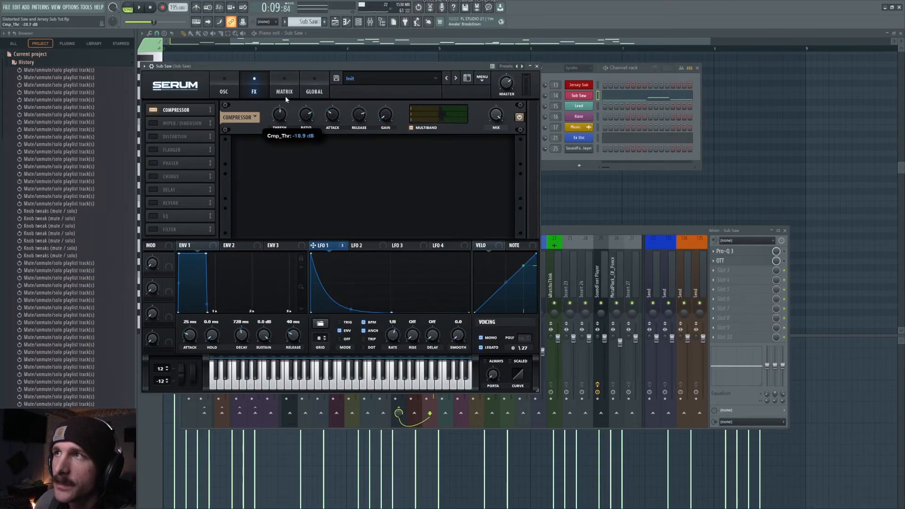
key("space")
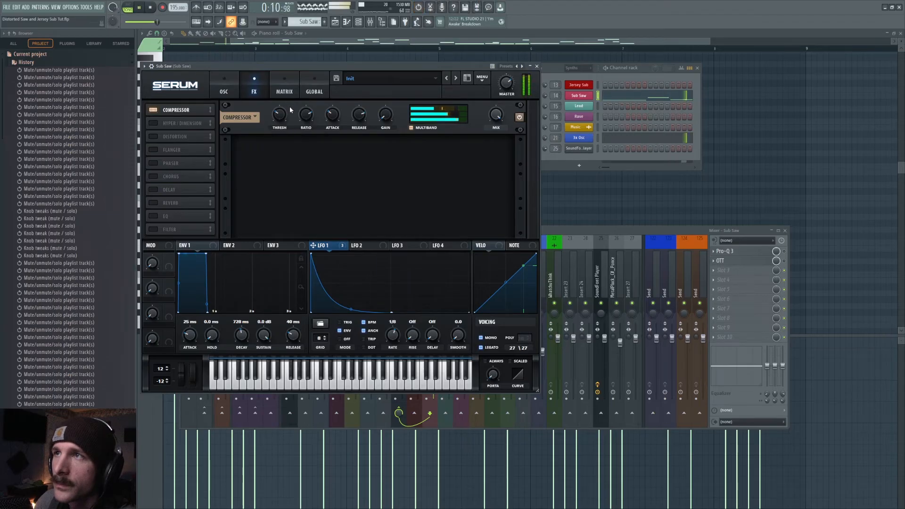
key("space")
Open Pro-Q 3 on the Sub Saw mixer track, audition it and examine the low-shelf band's settings
left_click(794, 260)
left_click(746, 255)
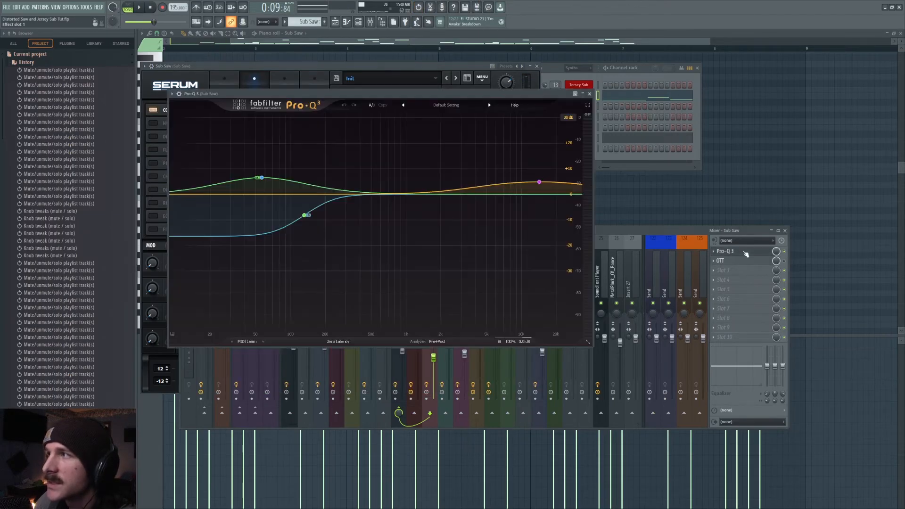
key("space")
mouse_move(306, 214)
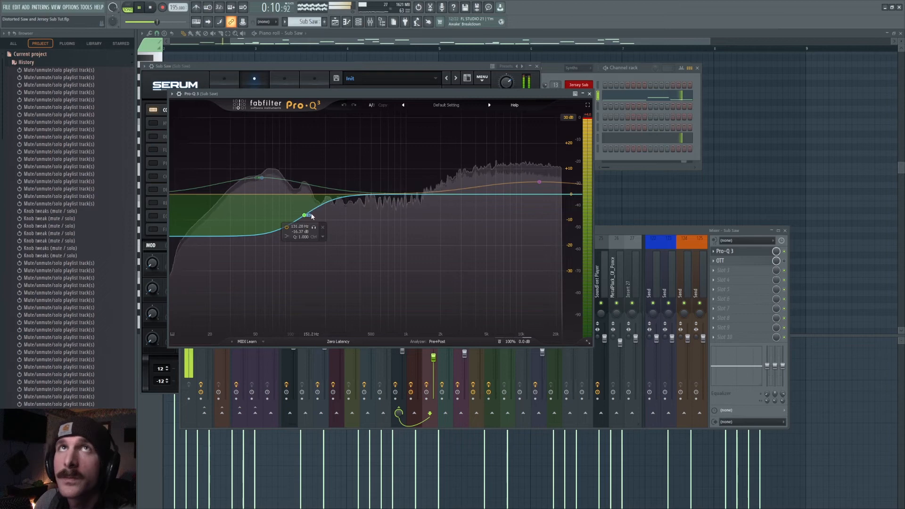
key("space")
left_click(305, 216)
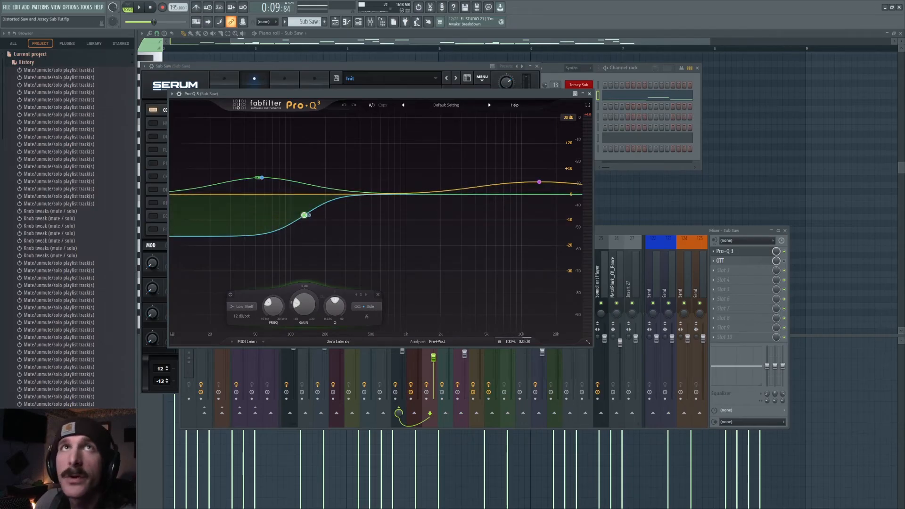
Compare the Sub Saw's stereo image in the Wave Candy scope with Pro-Q 3 active and bypassed
left_click_drag(268, 17, 546, 258)
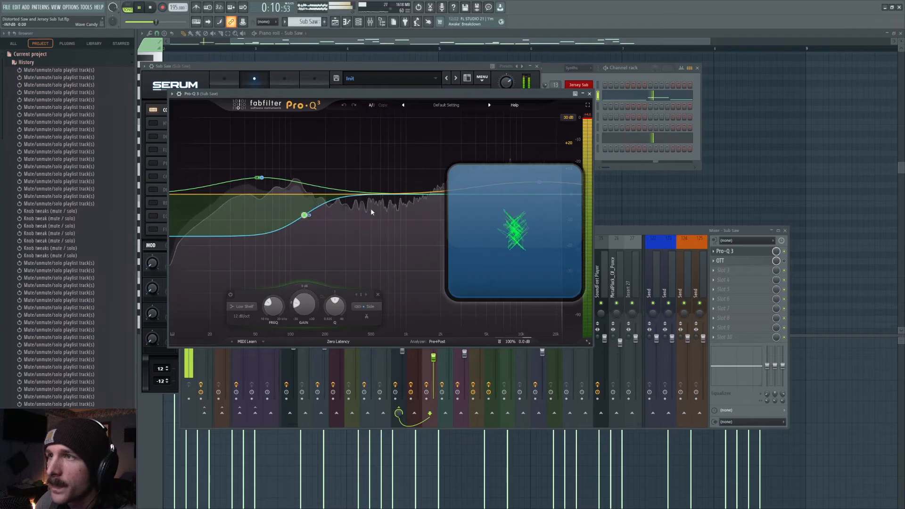
left_click(778, 254)
key("space")
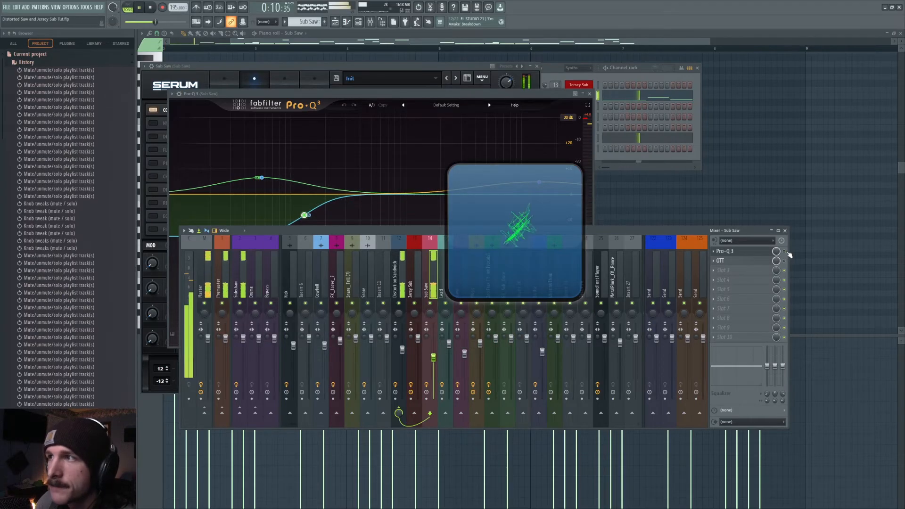
key("space")
left_click_drag(541, 235, 471, 0)
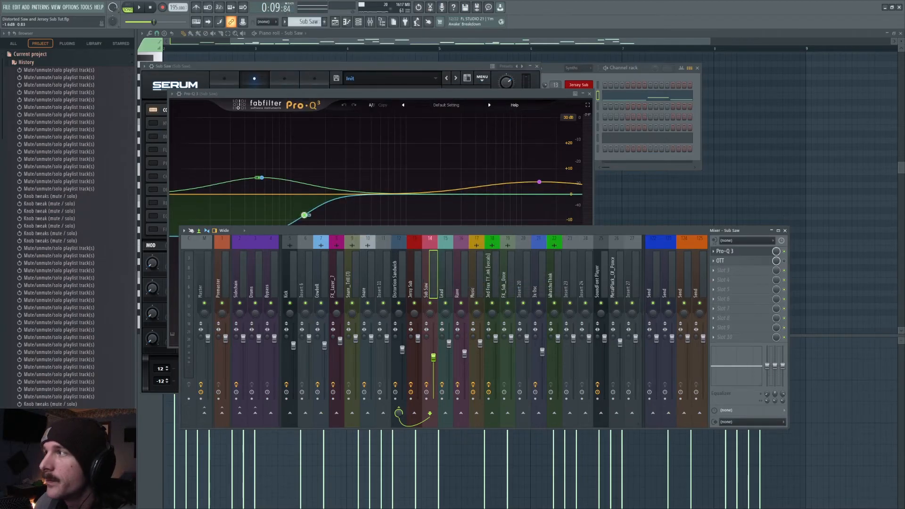
Open the OTT multiband compressor on the Sub Saw mixer track and audition it
left_click(736, 262)
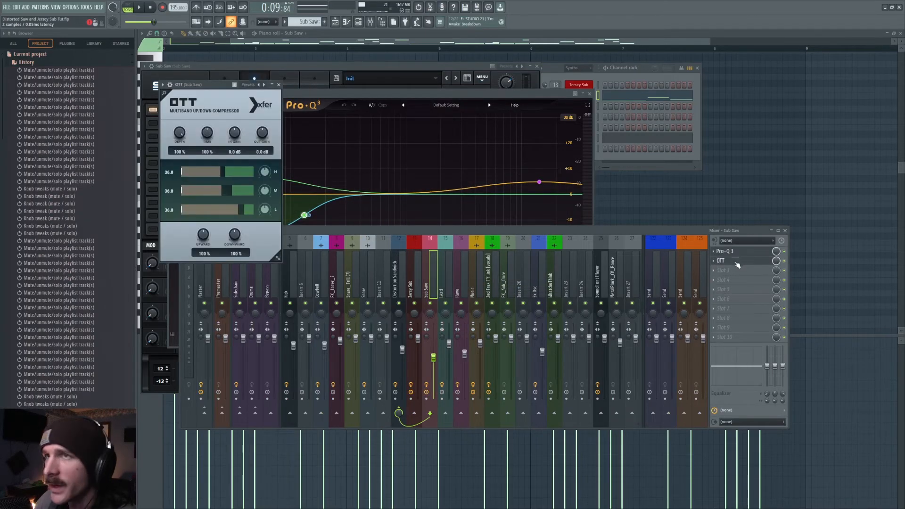
key("space")
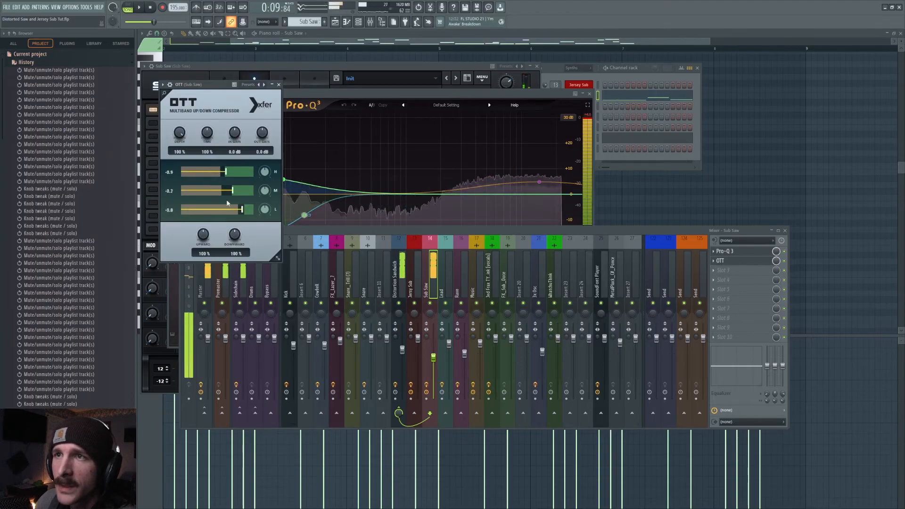
key("space")
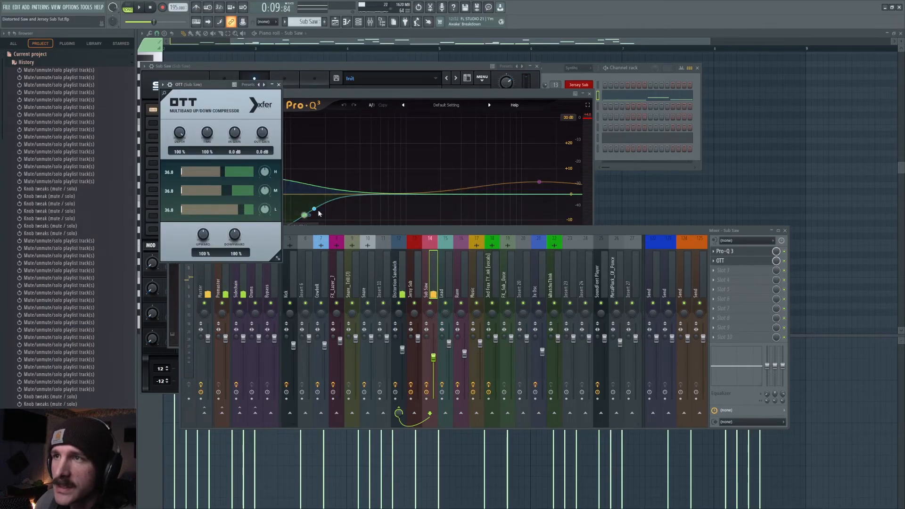
Toggle Pro-Q 3 ahead of OTT, audition the difference and check the signal in the Wave Candy scope
left_click(784, 255)
key("space")
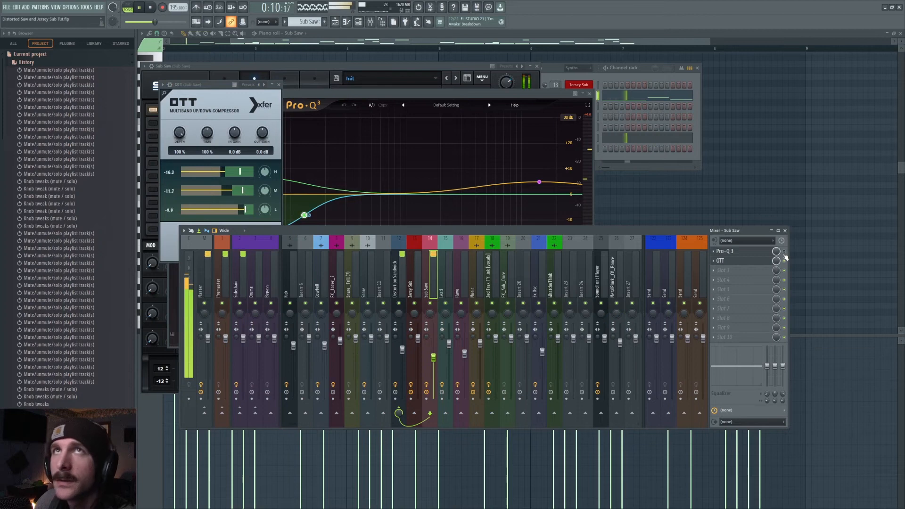
key("space")
left_click_drag(165, 0, 520, 138)
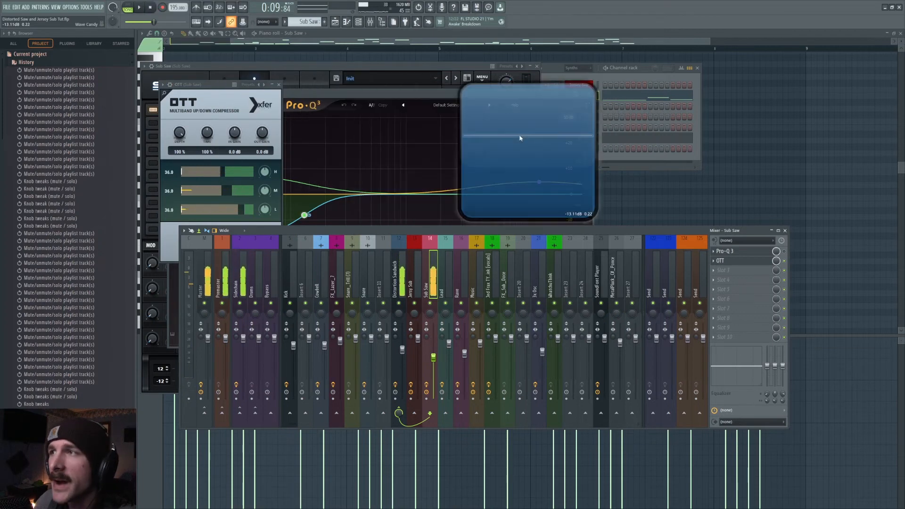
left_click_drag(530, 174, 349, 0)
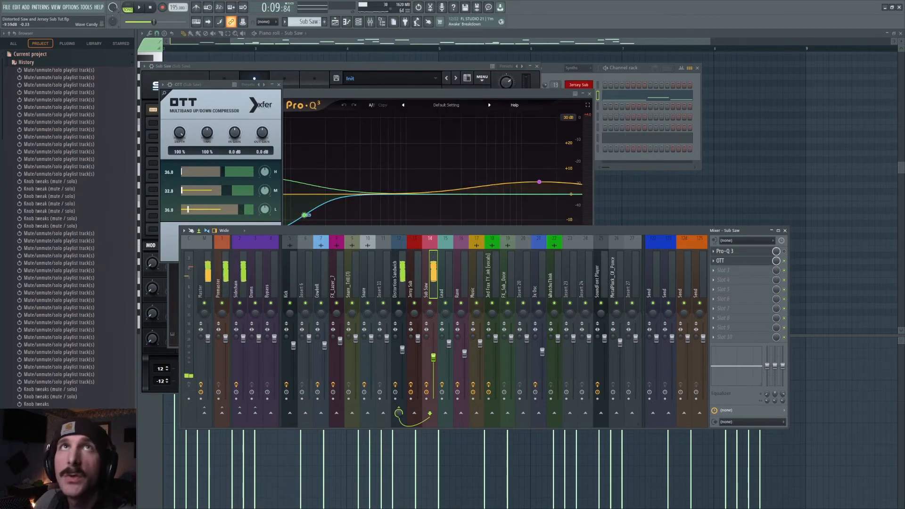
Return to the playlist and examine the effect chains on the Jersey Sub and Distortion Sandwich mixer tracks
left_click(335, 21)
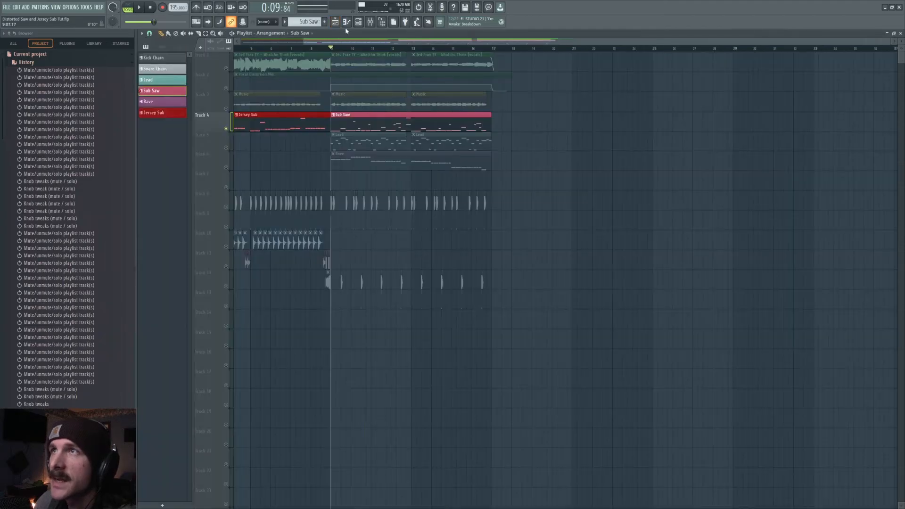
left_click(370, 22)
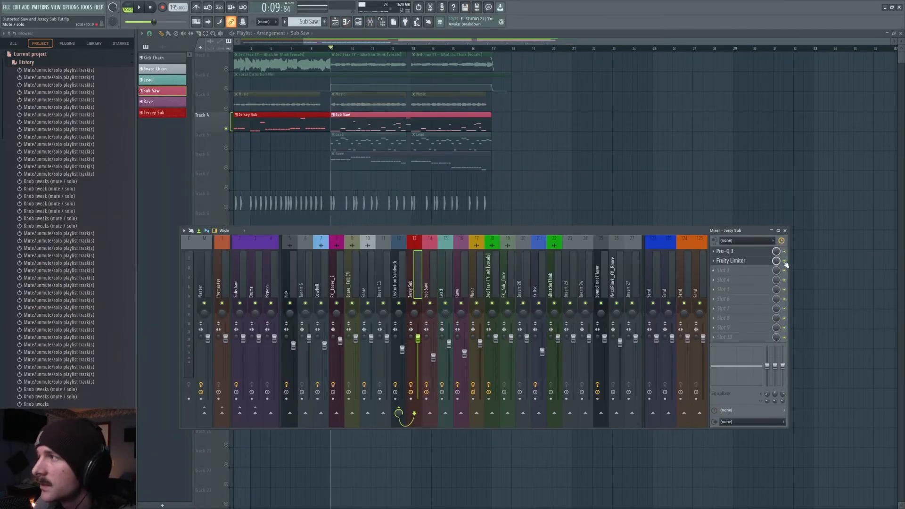
left_click(402, 273)
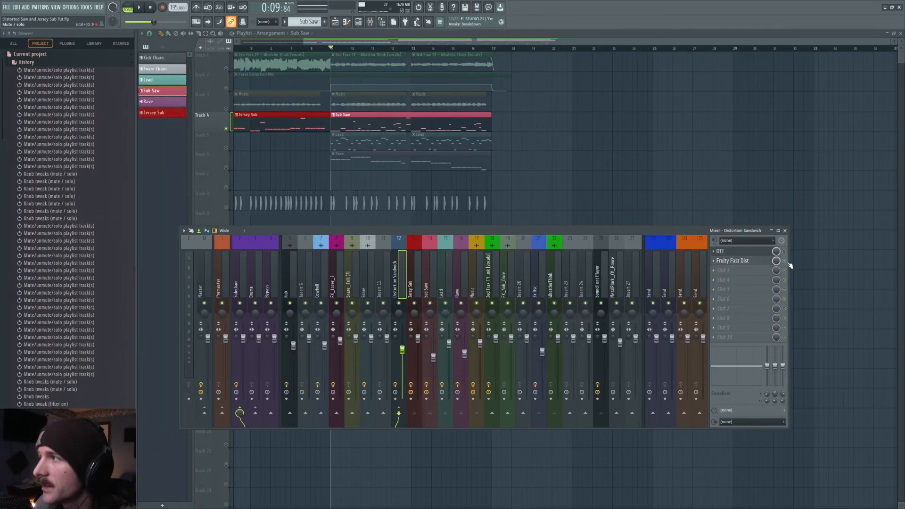
key("F9")
Unmute all playlist tracks and audition the full mix
left_click(226, 148)
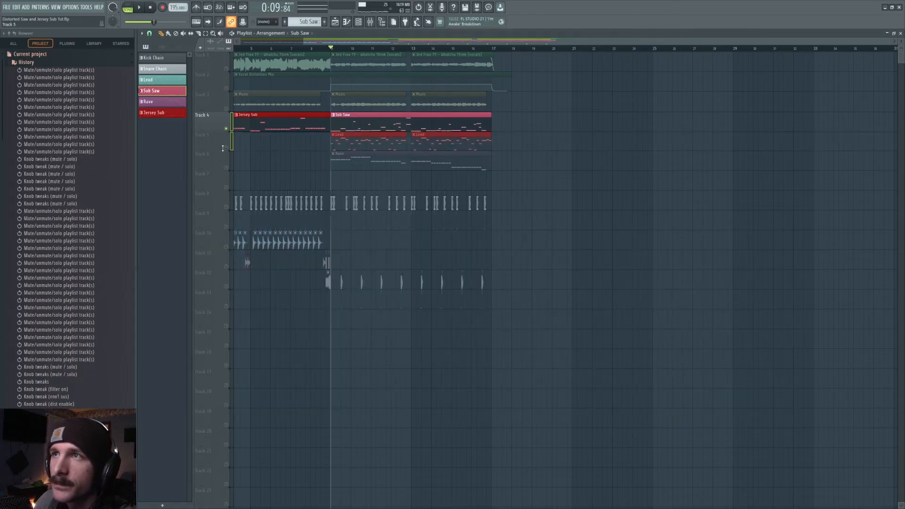
right_click(226, 148)
key("space")
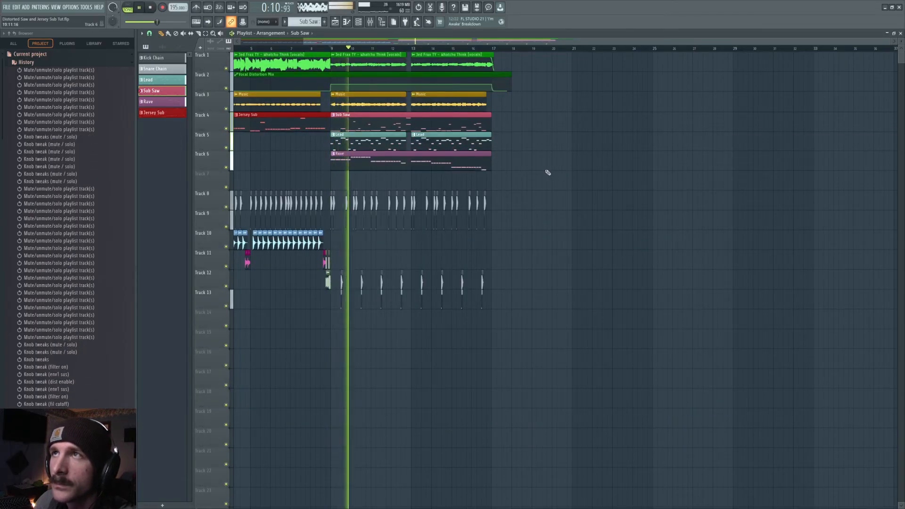
key("space")
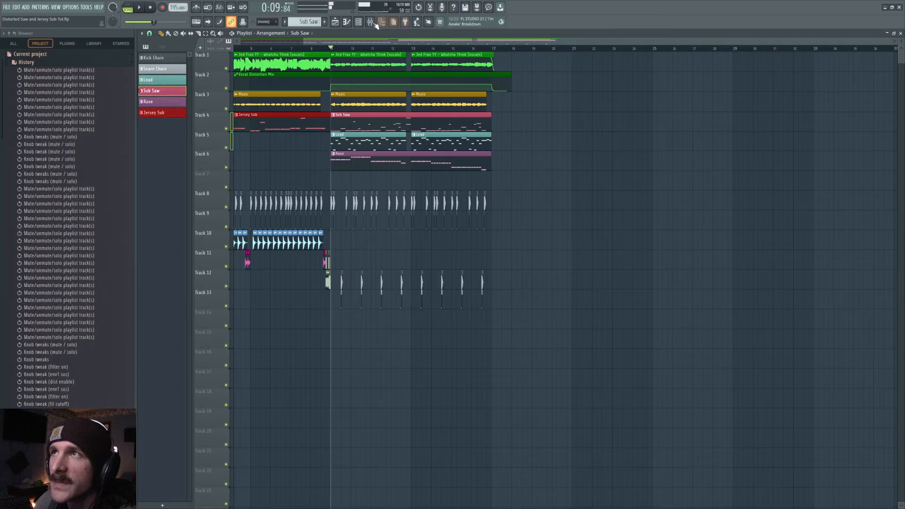
Play the full mix while watching the Sub Saw track's level in the mixer
key("F9")
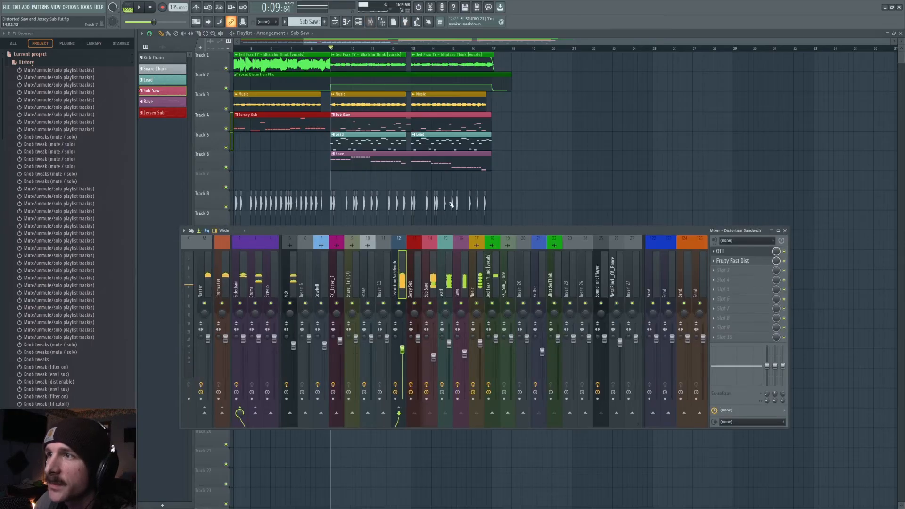
left_click(429, 280)
key("space")
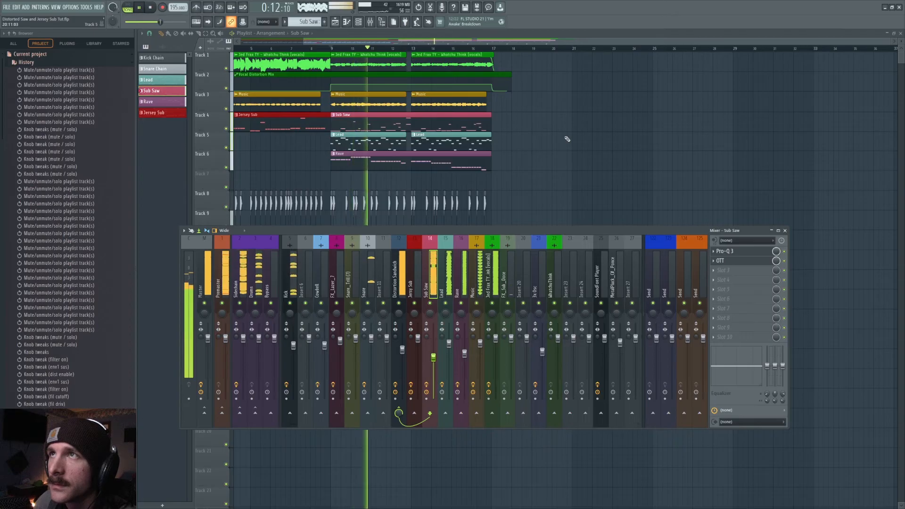
key("space")
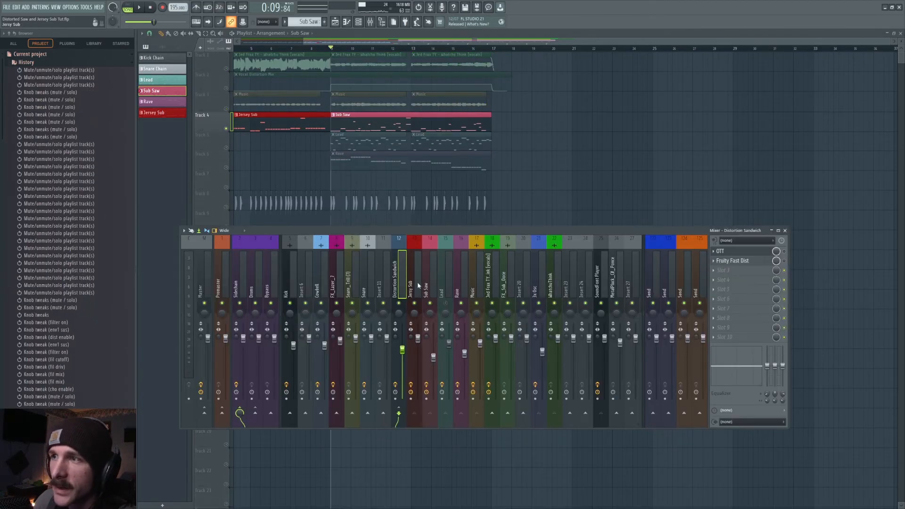
Audition the Sub Saw through its own mixer track, with only playlist track 4 active
left_click(426, 285)
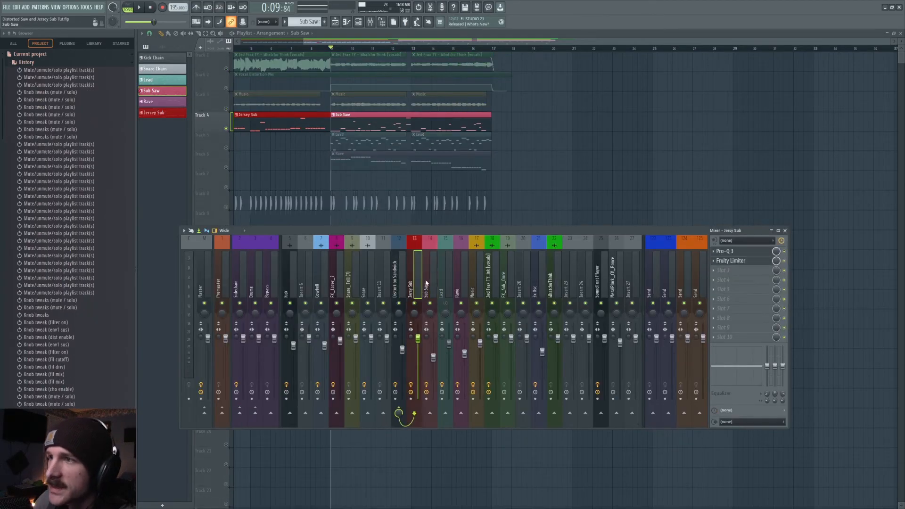
key("space")
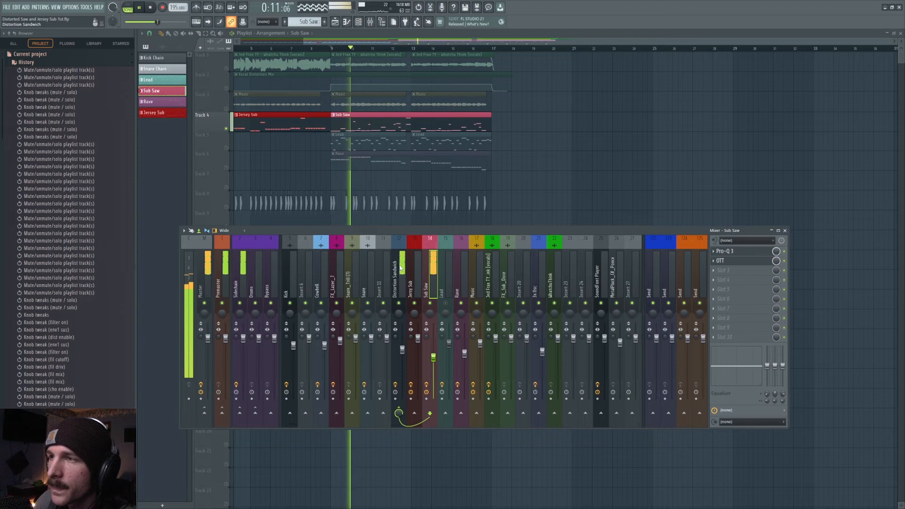
key("space")
Toggle OTT and Fruity Fast Dist on the Distortion Sandwich mixer track and audition the group processing
left_click(398, 278)
left_click(785, 253)
left_click(785, 262)
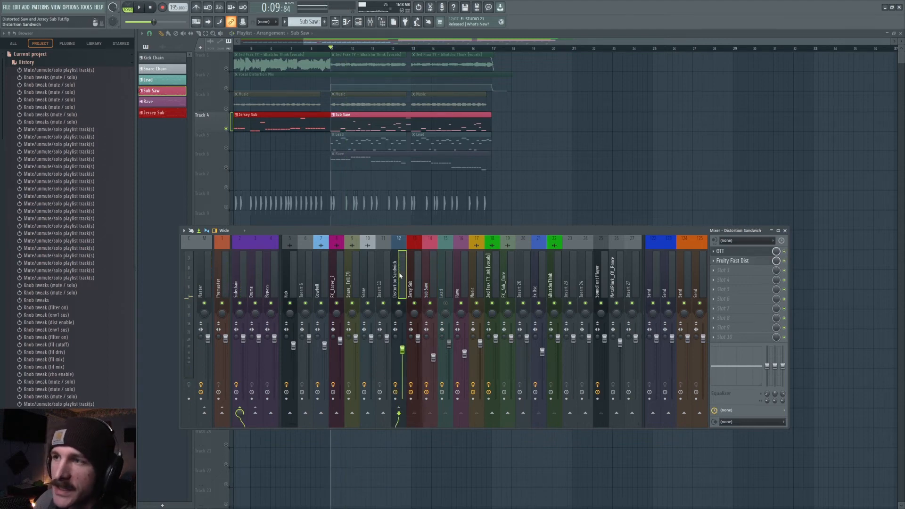
key("space")
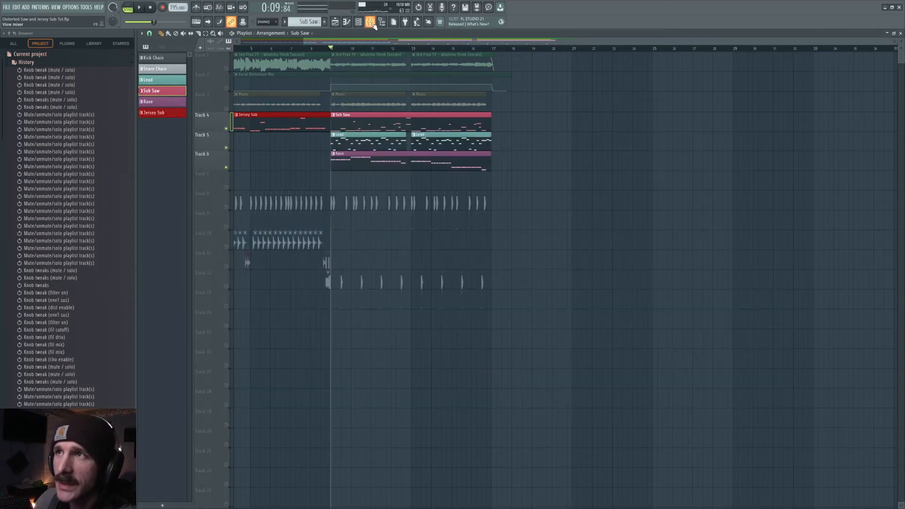
Audition the Sub Saw, Lead and Rave through the Distortion Sandwich bus, bringing in the Music track during playback
left_click(370, 22)
key("space")
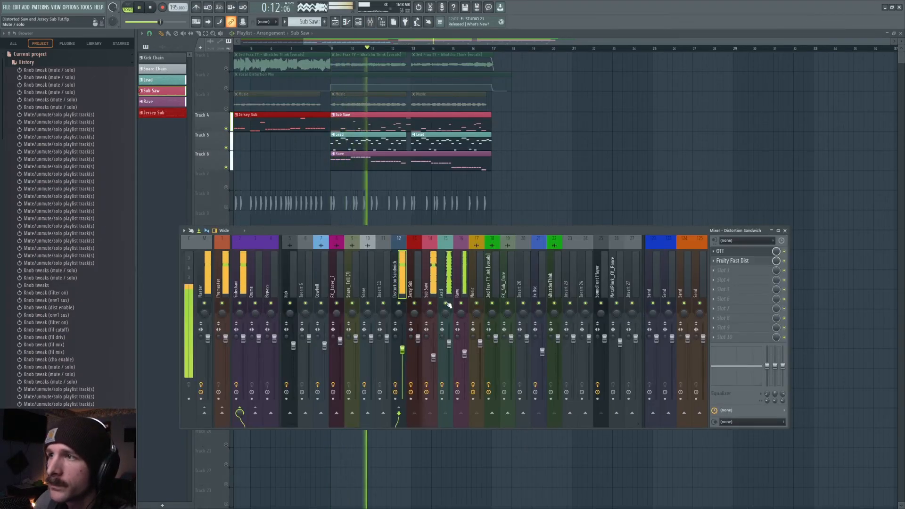
left_click(230, 94)
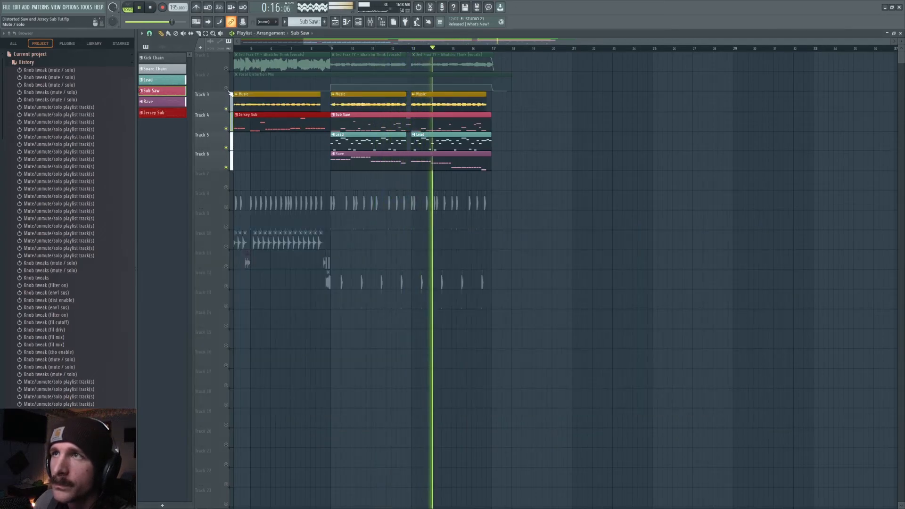
key("space")
Show the full Sub Saw note pattern in the piano roll and play it through
left_click(335, 22)
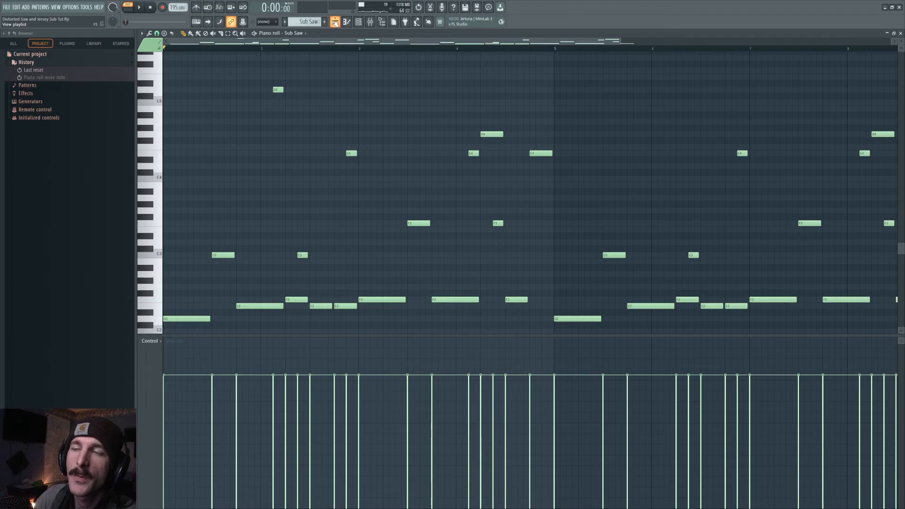
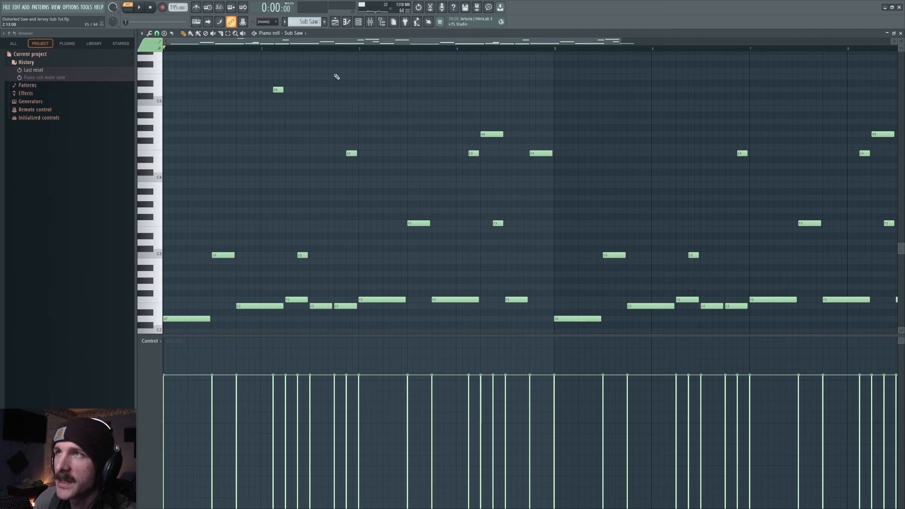
scroll(340, 51, "down", 2)
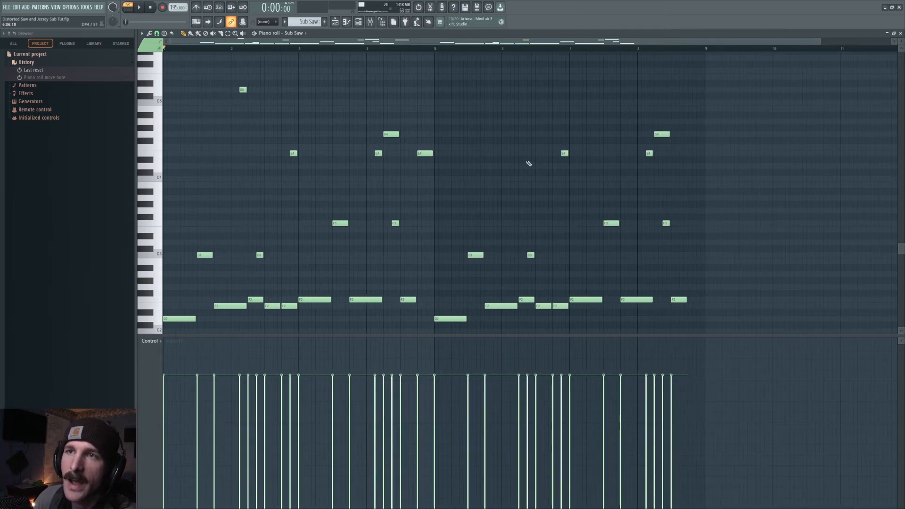
key("space")
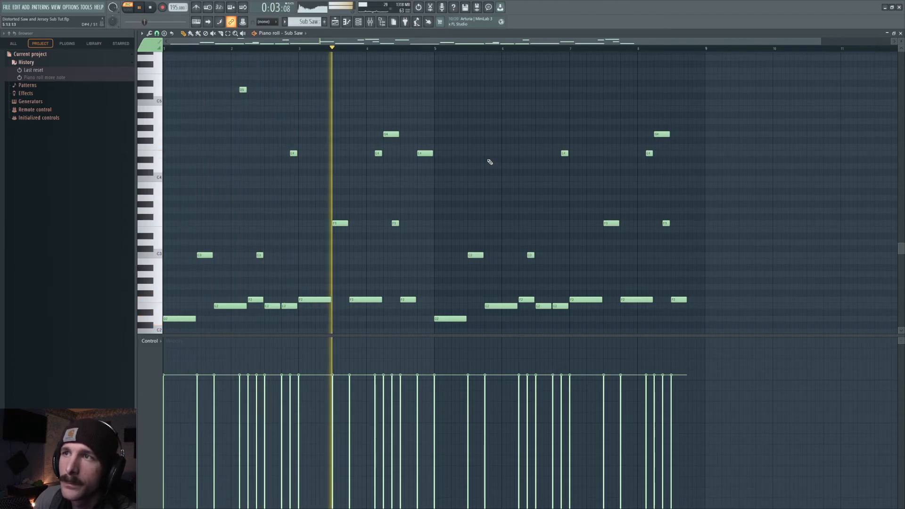
key("space")
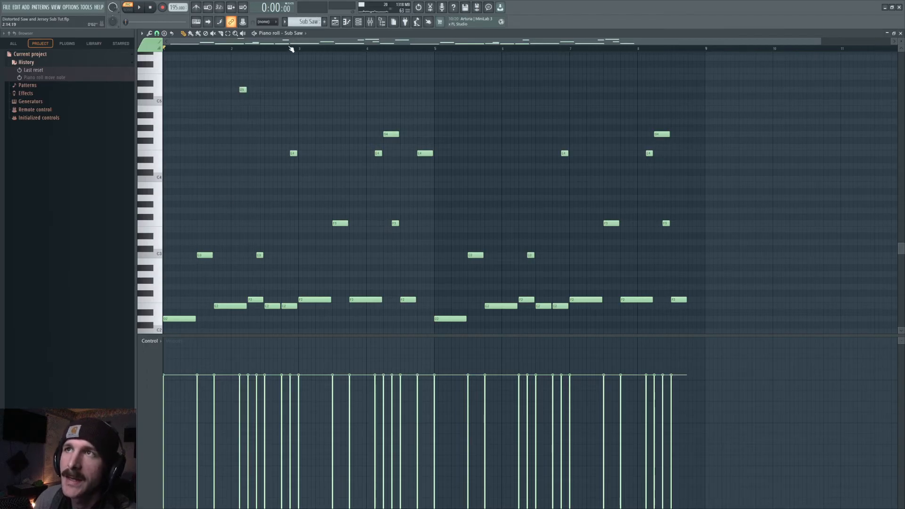
Replay the Sub Saw pattern from different positions in the piano roll to compare its low and high notes
key("space")
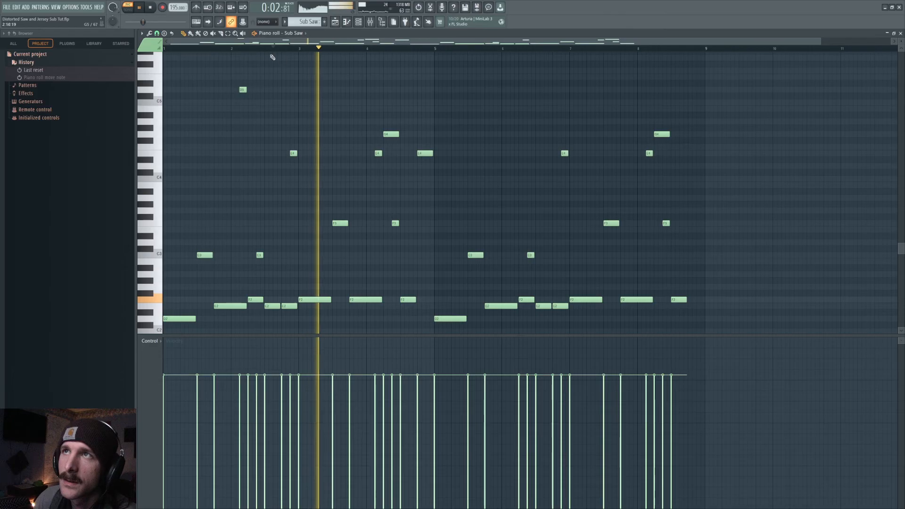
left_click(228, 49)
left_click(358, 49)
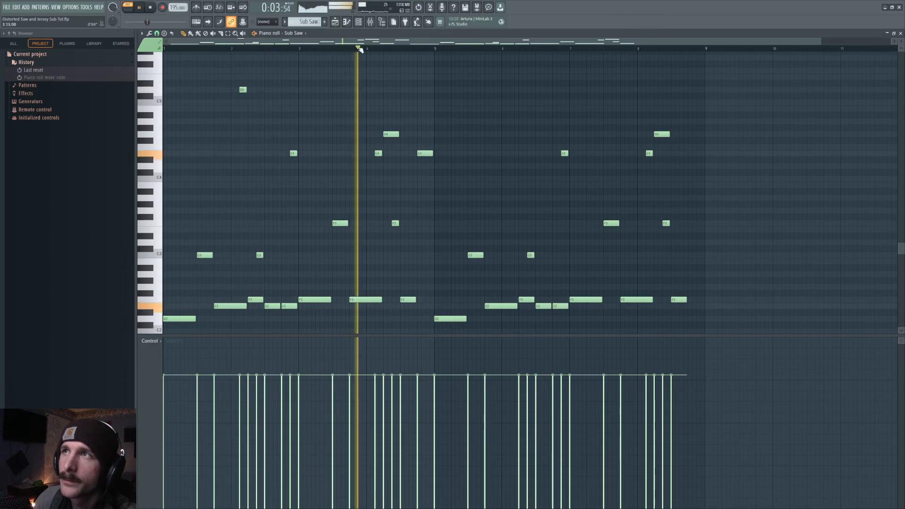
key("space")
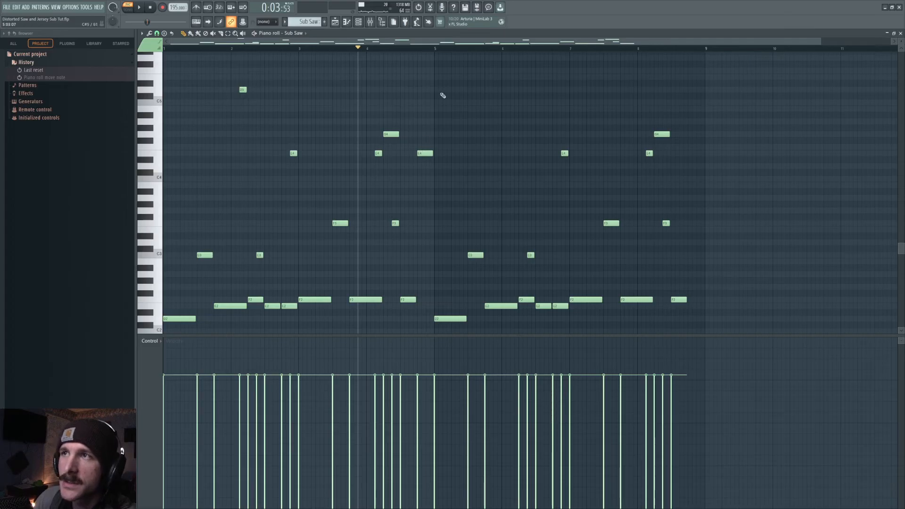
key("space")
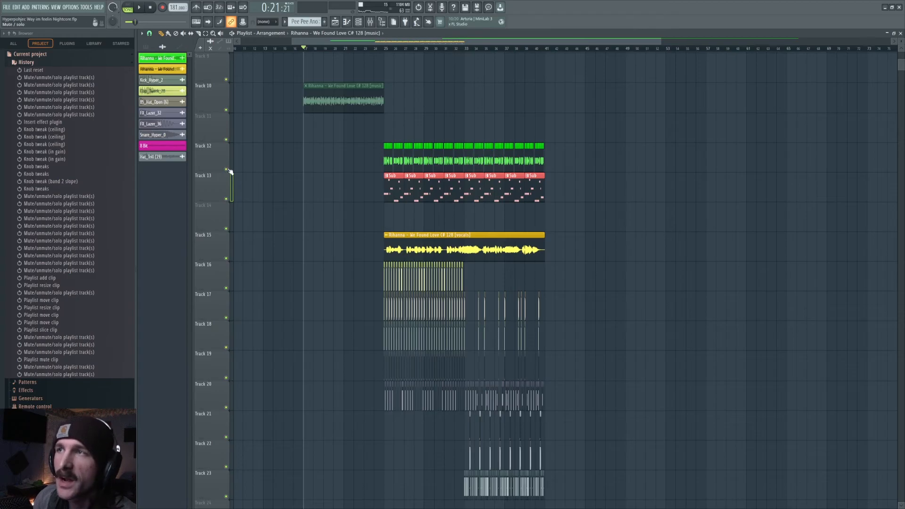
Solo playlist track 12 and audition the chopped Rihanna music clips from bar 25
right_click(229, 171)
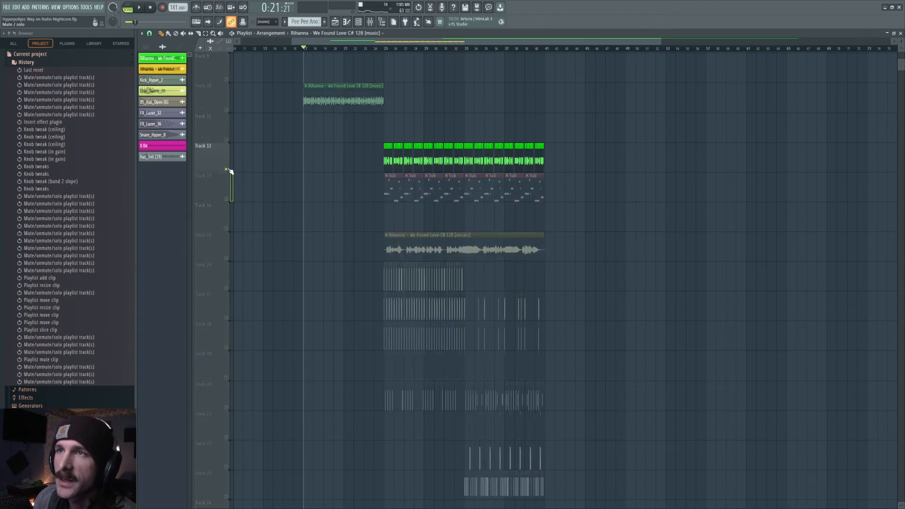
left_click_drag(402, 41, 415, 58)
scroll(360, 49, "up", 4)
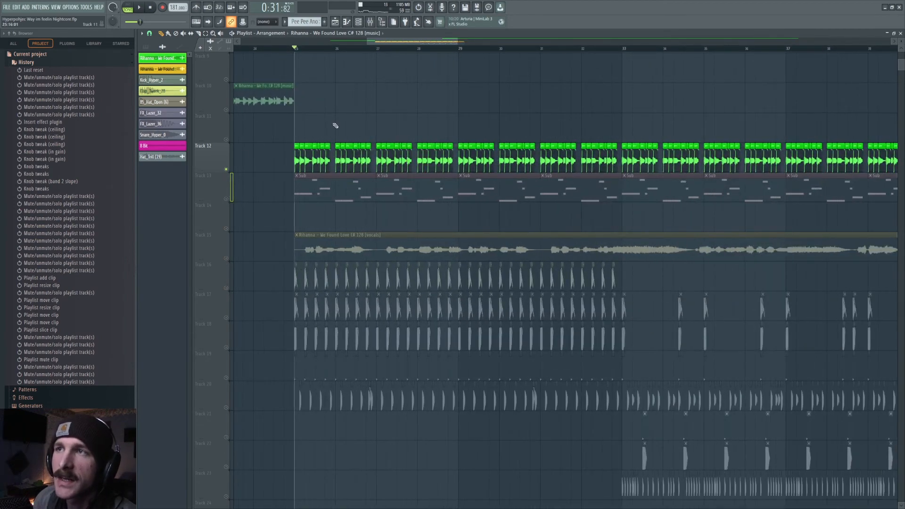
scroll(372, 52, "down", 3)
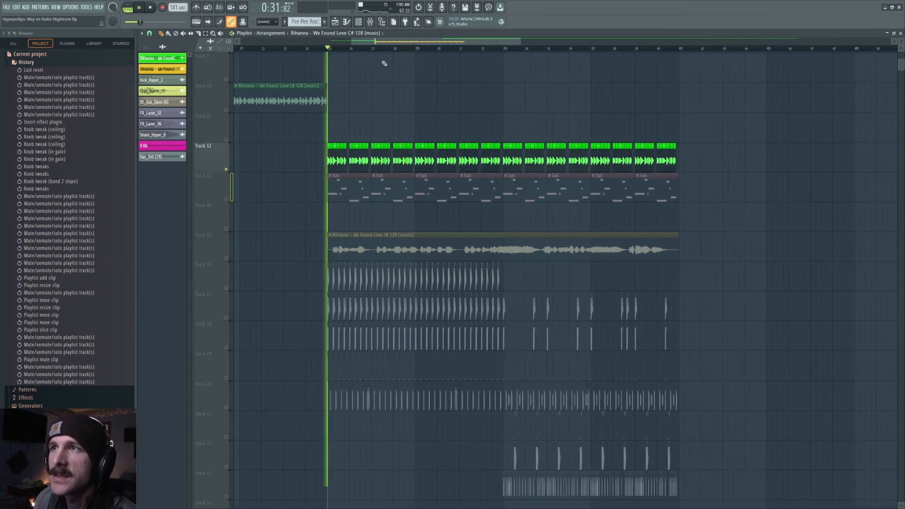
key("space")
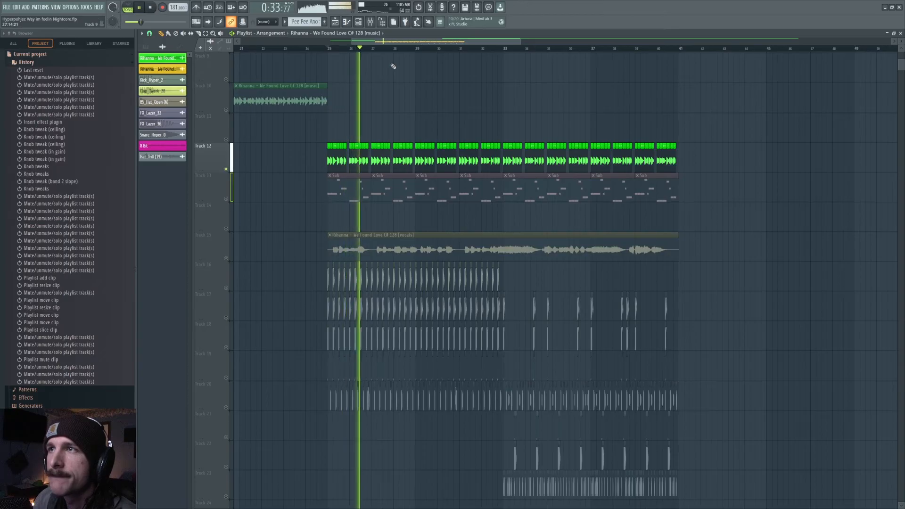
key("space")
Unmute the other arrangement tracks and audition the chopped sample with the Sub, vocals and drums
right_click(226, 199)
right_click(226, 199)
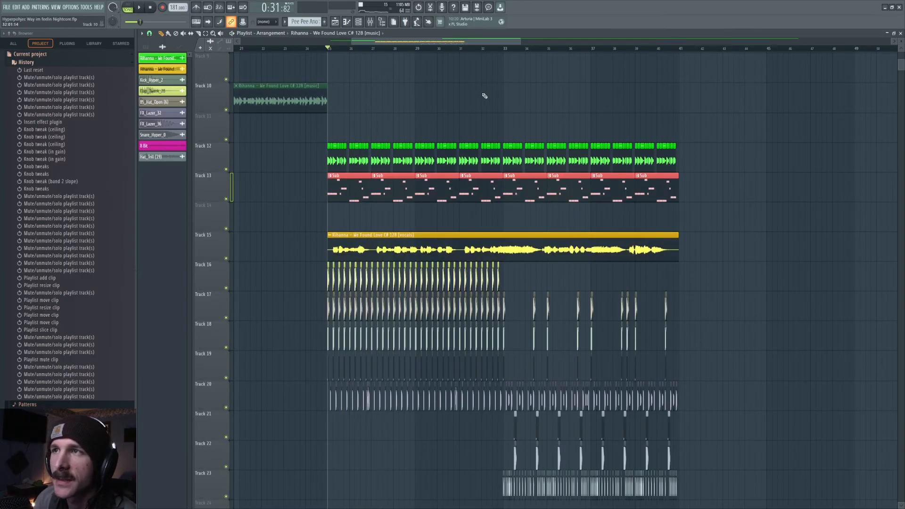
key("space")
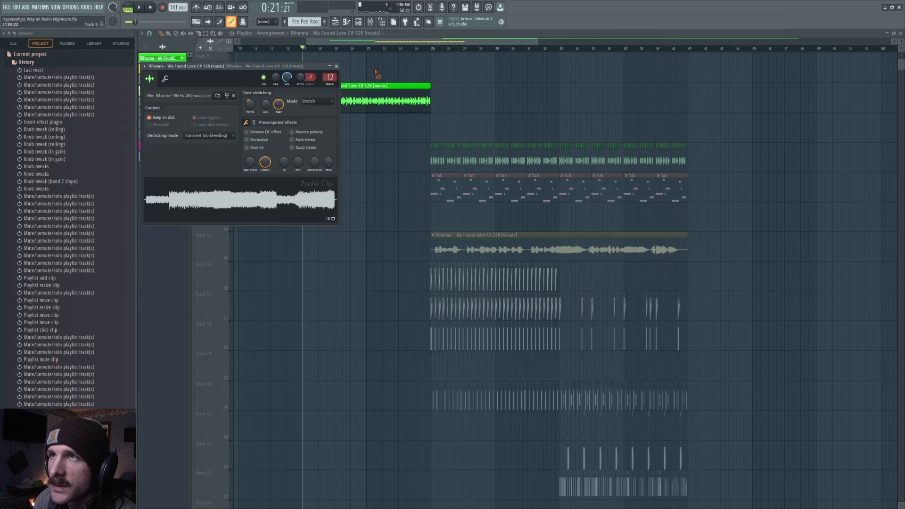
Examine the Rihanna music clip's mixer effect chain and audio clip settings
key("Escape")
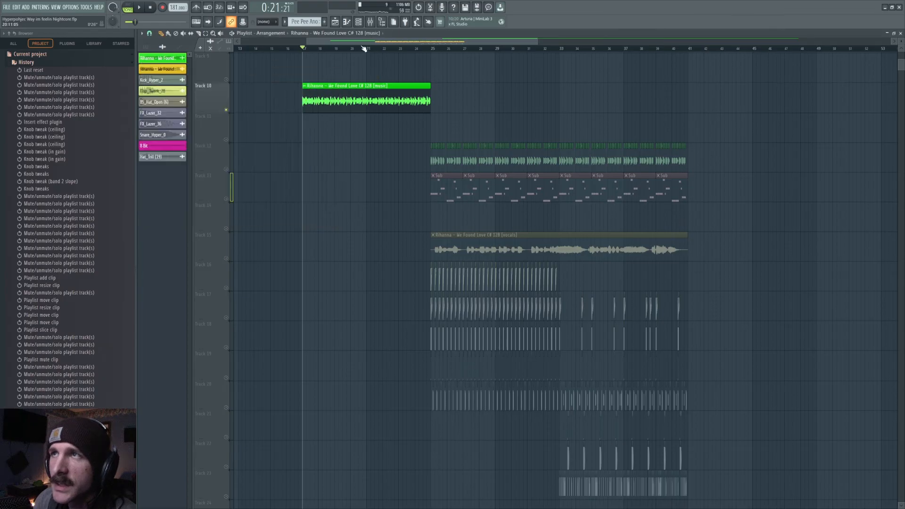
left_click(371, 22)
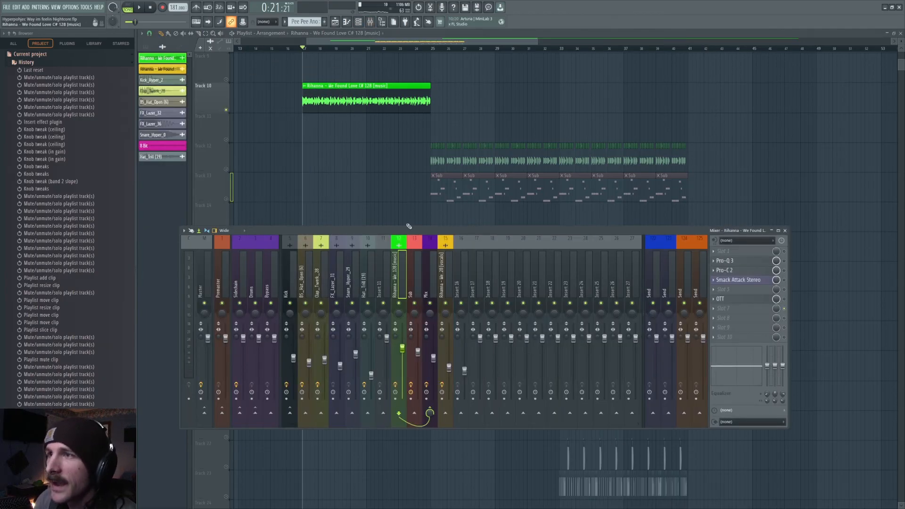
double_click(347, 101)
key("Escape")
scroll(352, 48, "up", 3)
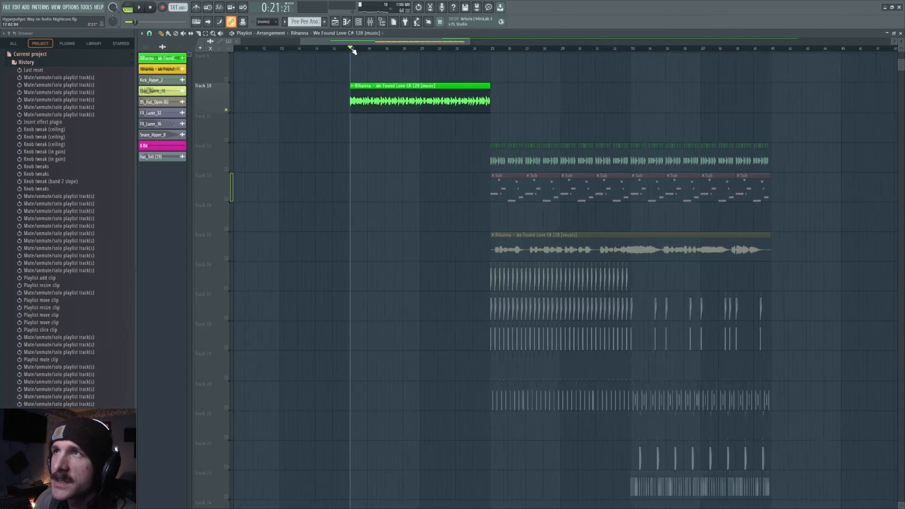
Audition the unchopped Rihanna music clip on playlist track 10, and delete it
key("space")
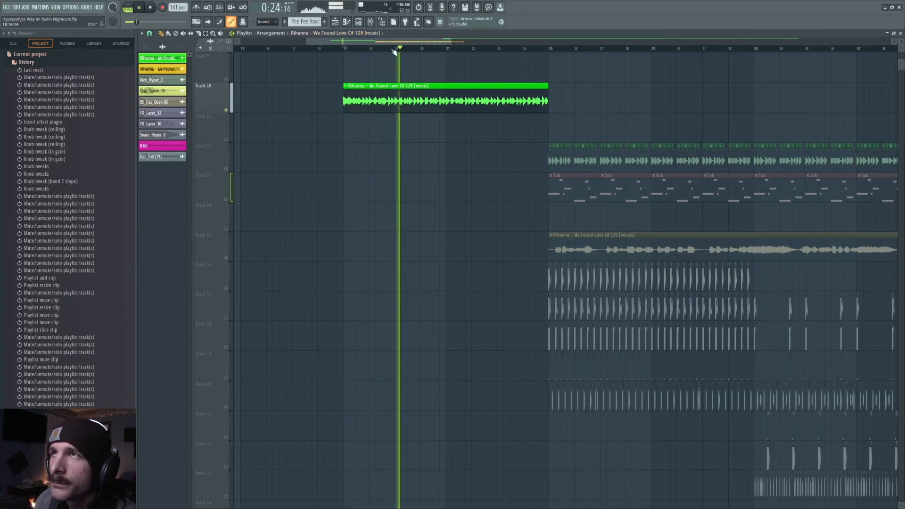
left_click_drag(382, 43, 404, 49)
key("space")
right_click(264, 92)
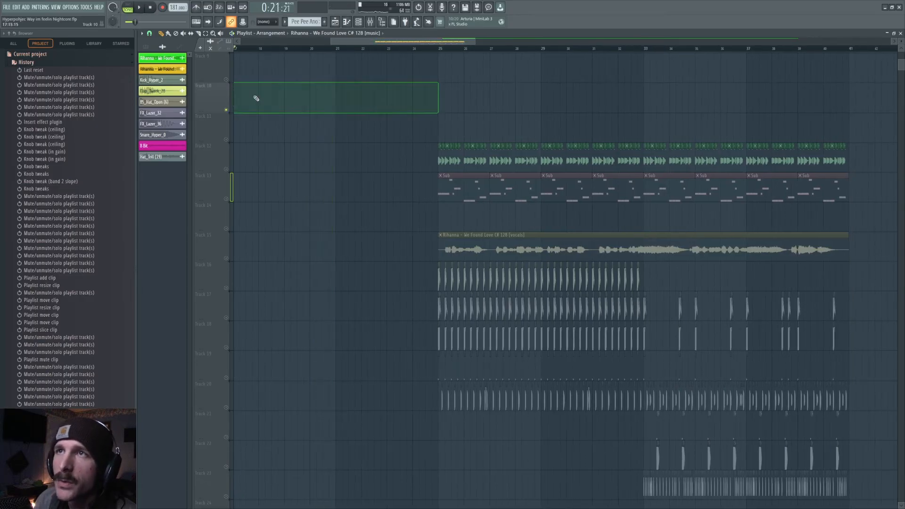
Set the playback position to bar 25 and solo playlist track 12 with the chopped Rihanna music clips
left_click_drag(435, 44, 421, 51)
scroll(419, 46, "up", 3)
left_click(414, 44)
right_click(226, 170)
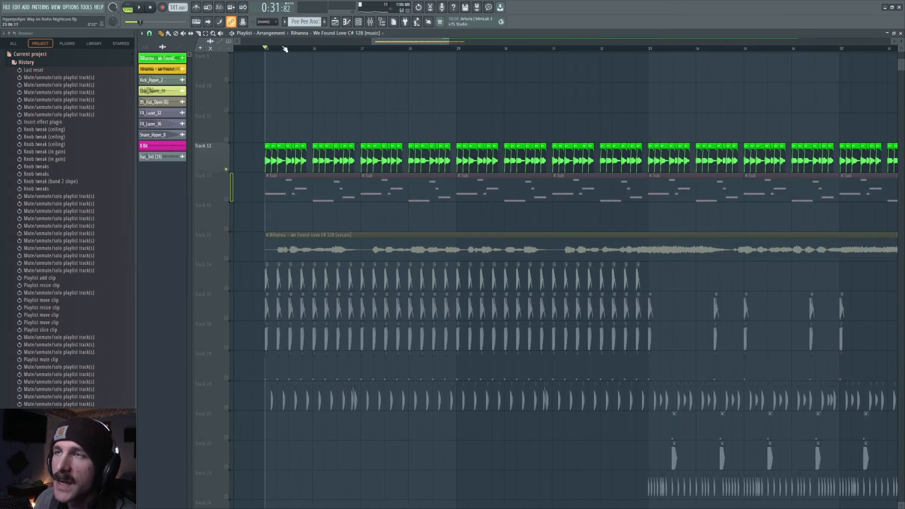
Audition the soloed chopped Rihanna music clips from bar 25 and examine the clips' fades up close
scroll(408, 43, "down", 2)
left_click_drag(408, 44, 404, 44)
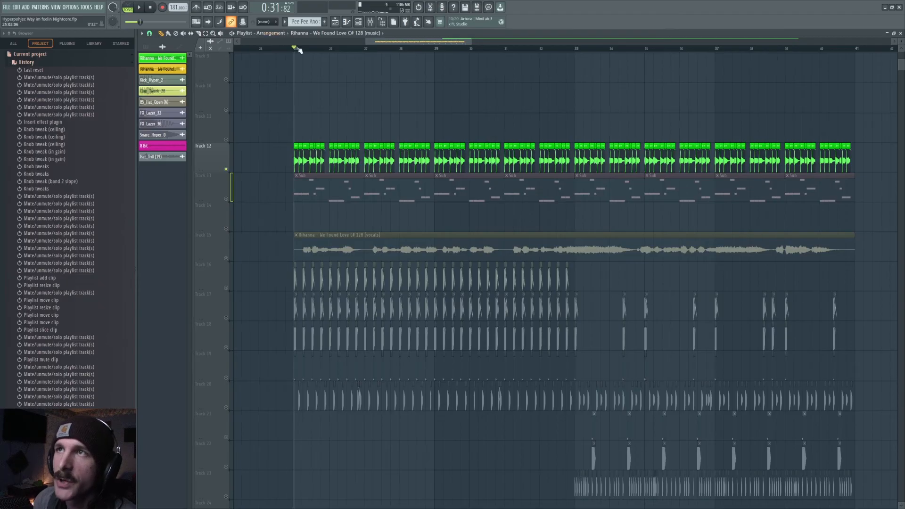
scroll(296, 46, "up", 4)
scroll(364, 50, "down", 3)
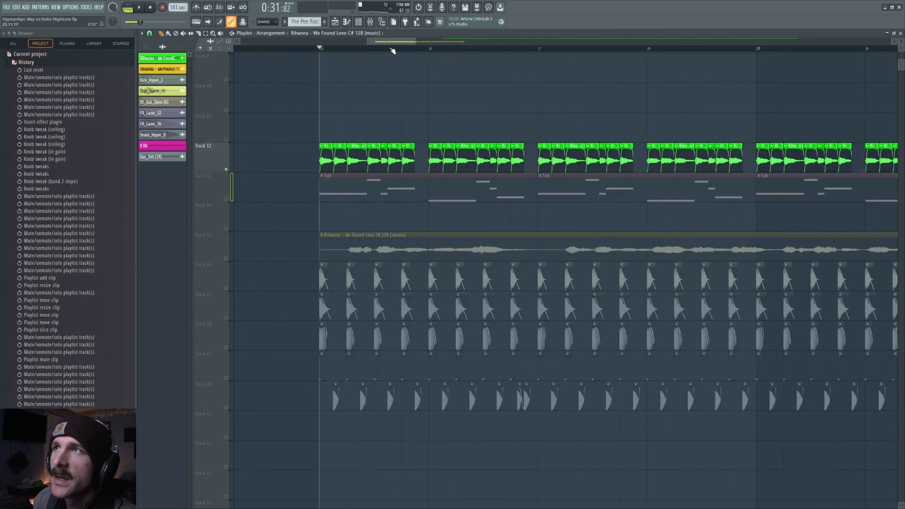
key("space")
left_click_drag(399, 43, 408, 43)
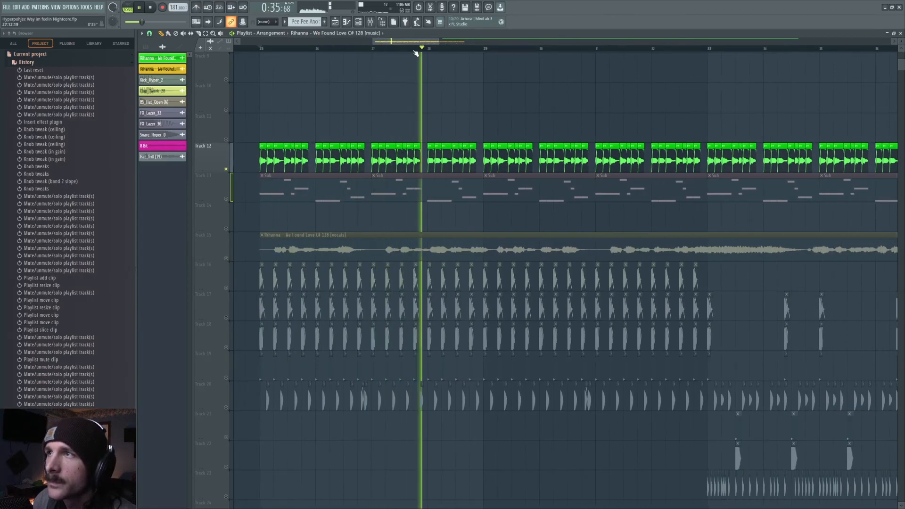
key("space")
scroll(277, 143, "up", 5)
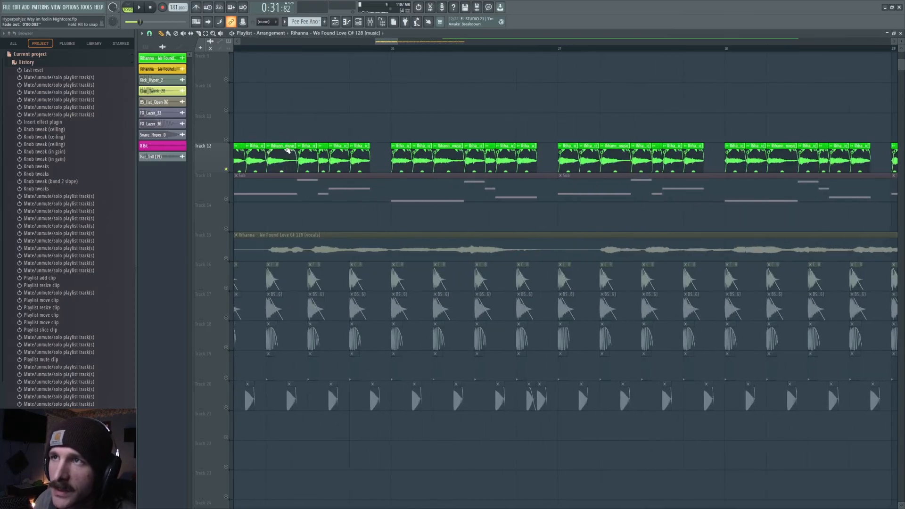
scroll(302, 150, "down", 3)
key("space")
key("space")
Try resetting the fade out on all similar Rihanna music clips, audition them, and undo the fade change
left_click(261, 150)
left_click(281, 204)
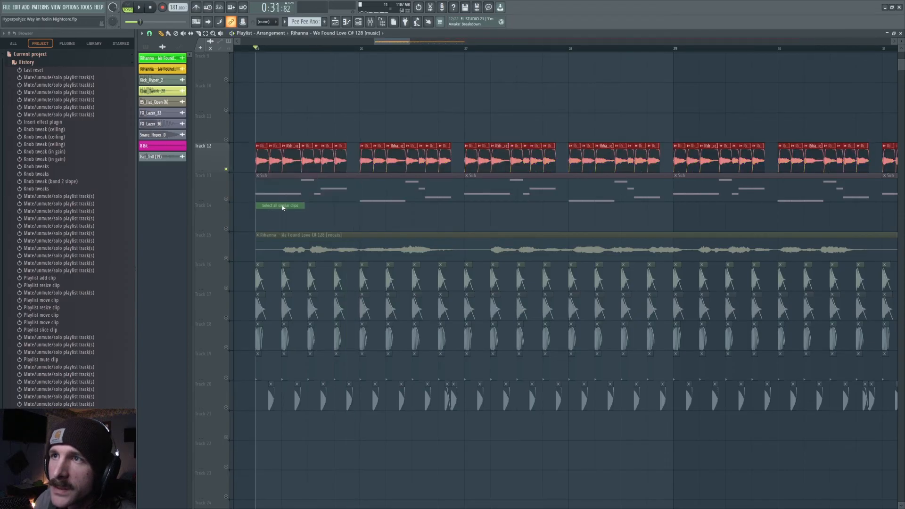
right_click(278, 152)
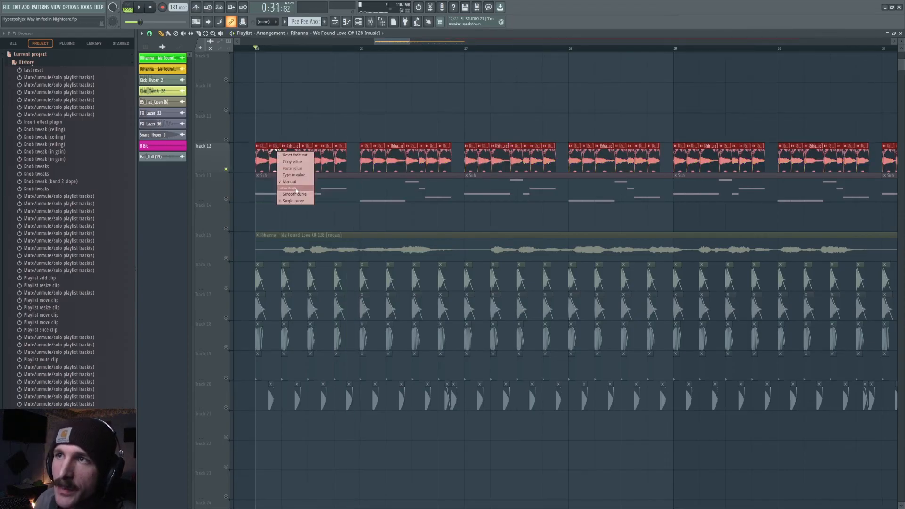
left_click(293, 157)
key("space")
key("space")
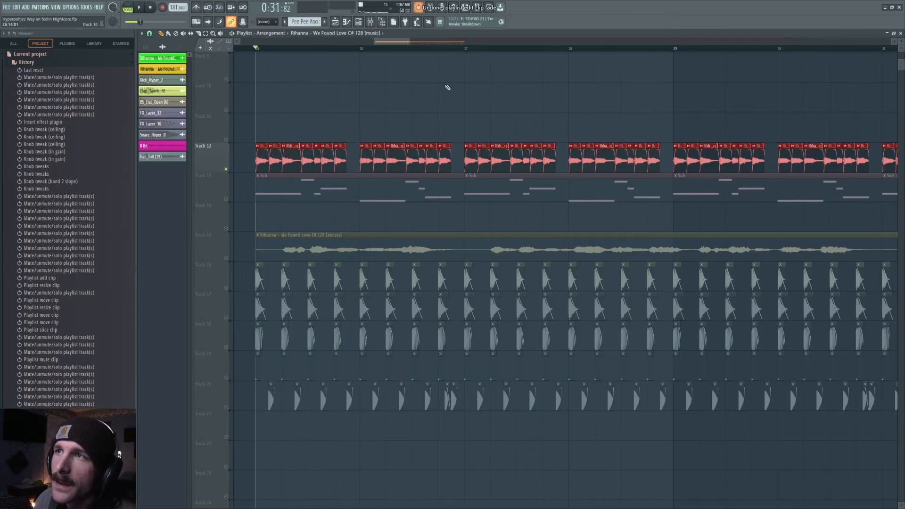
left_click(370, 22)
left_click(556, 116)
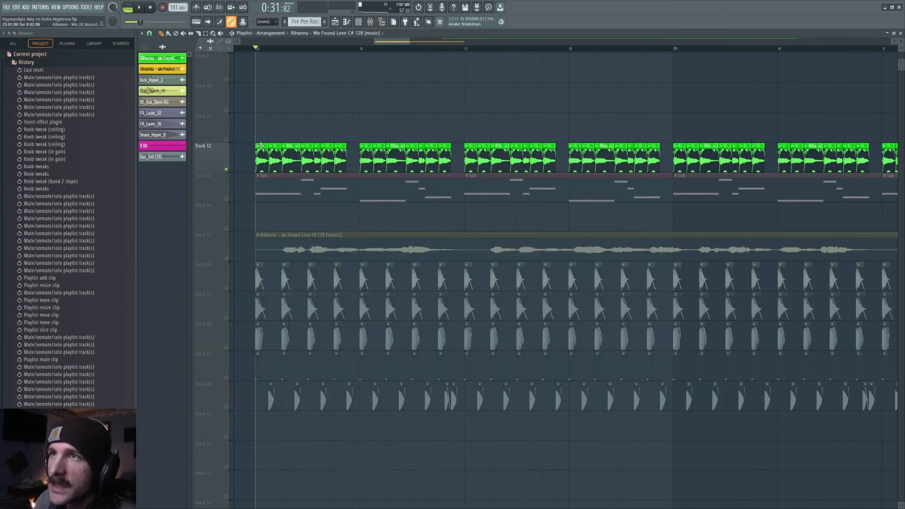
Examine Pro-Q 3 on the Rihanna music mixer track and audition the clips with only the EQ enabled
left_click(370, 21)
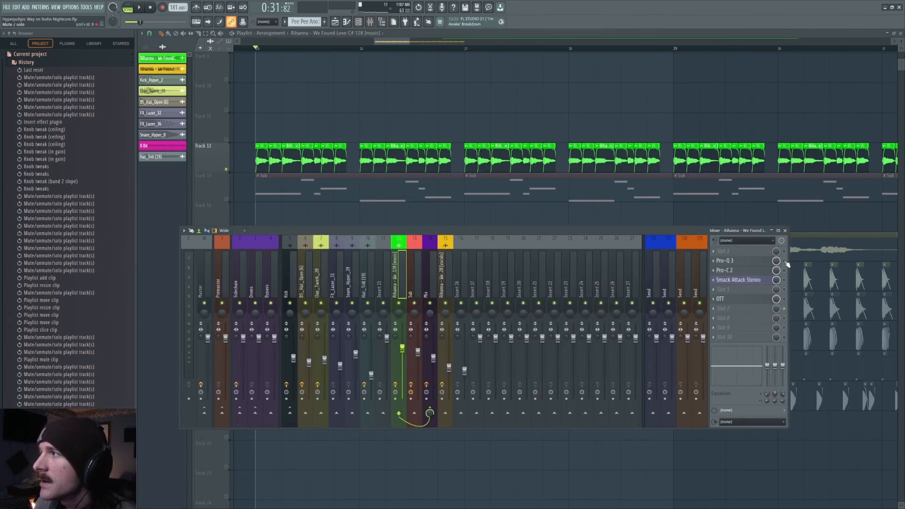
left_click(759, 265)
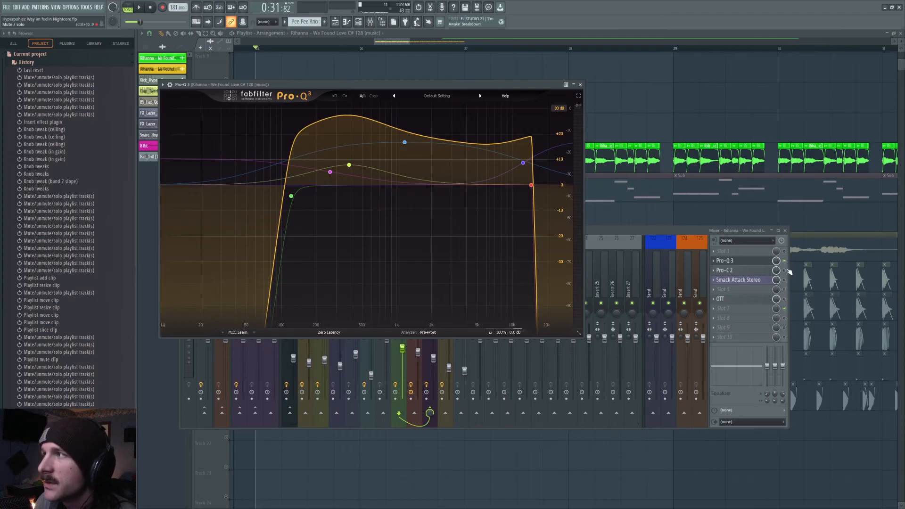
left_click(752, 275)
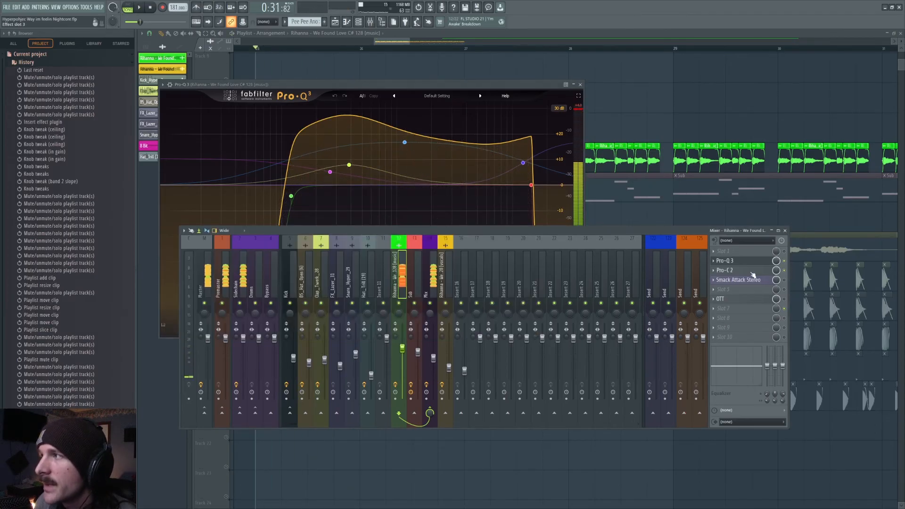
Examine Pro-C 2 on the Rihanna music track and compare the sound with the compressor bypassed and enabled
left_click(750, 272)
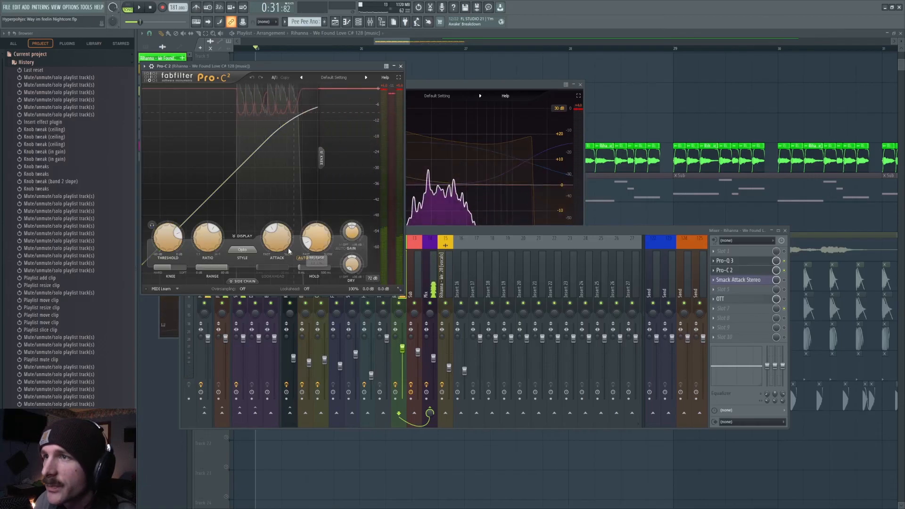
key("space")
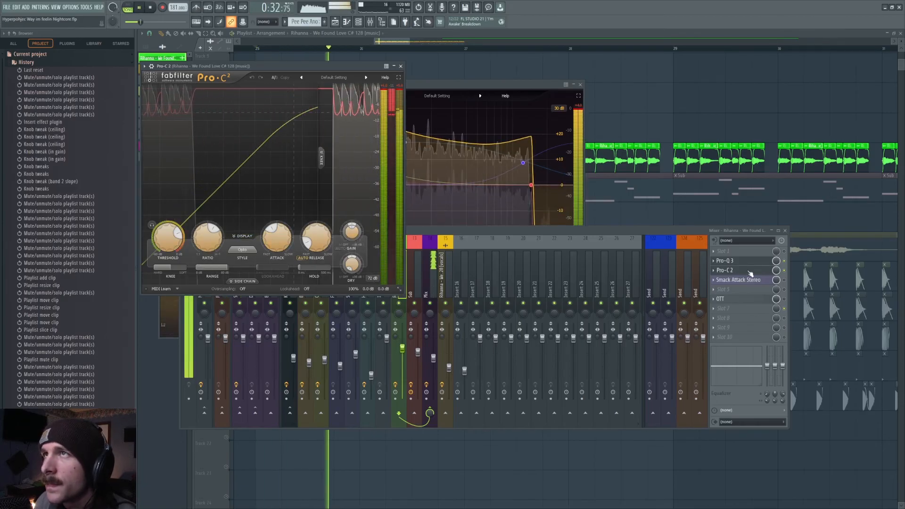
key("space")
left_click(785, 270)
key("space")
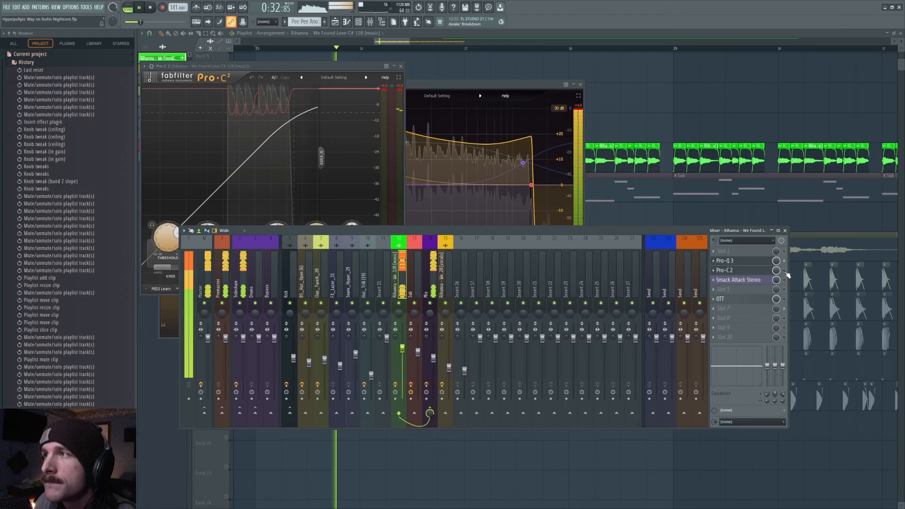
key("space")
left_click(784, 270)
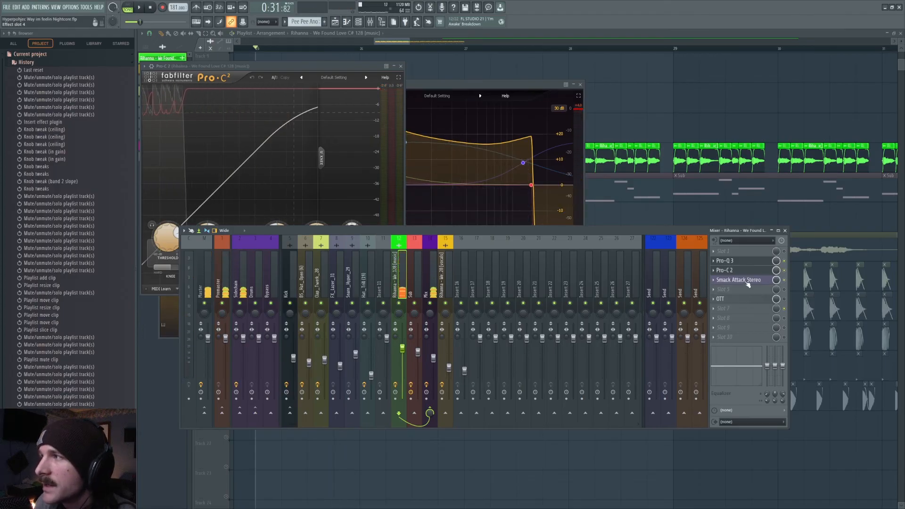
Audition the Rihanna music track with Smack Attack Stereo and OTT open, and view the Mix track's effect chain
left_click(742, 280)
key("space")
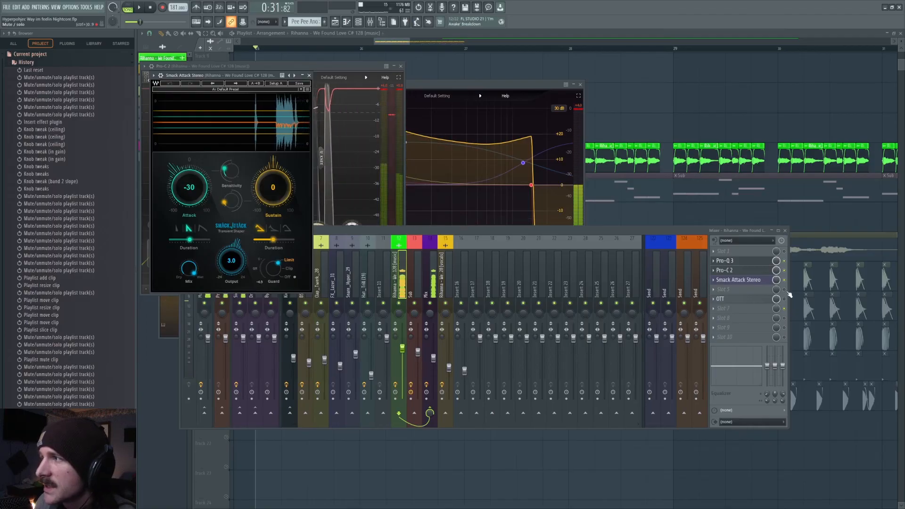
left_click(734, 299)
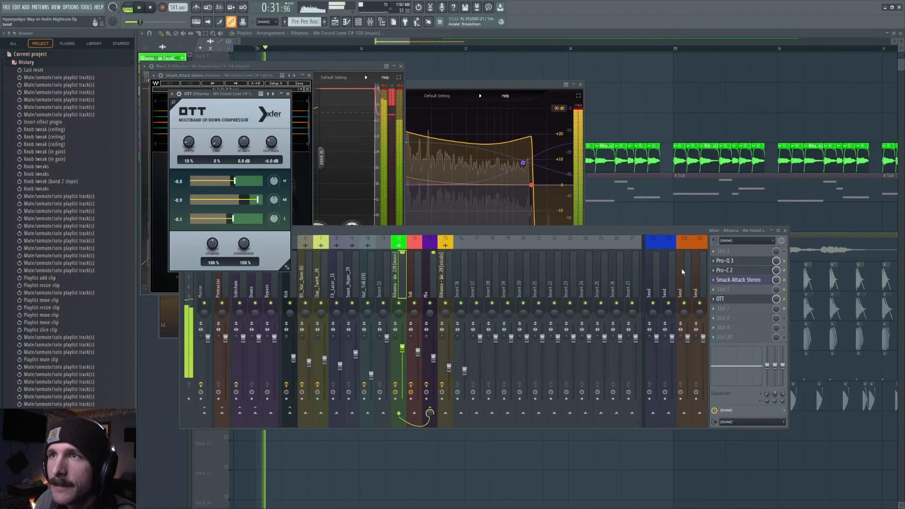
left_click(433, 272)
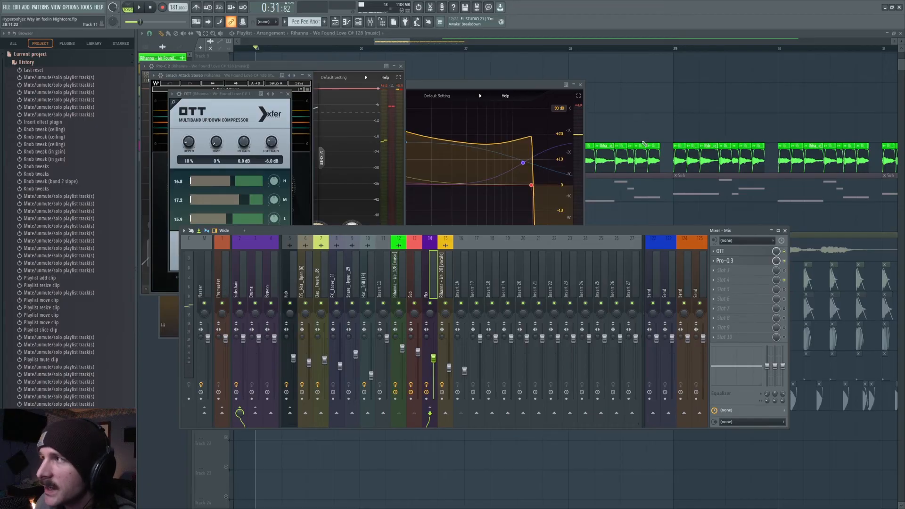
Close the plugin windows, solo the Sub on playlist track 13, and audition it with the mixer open
key("F12")
right_click(226, 200)
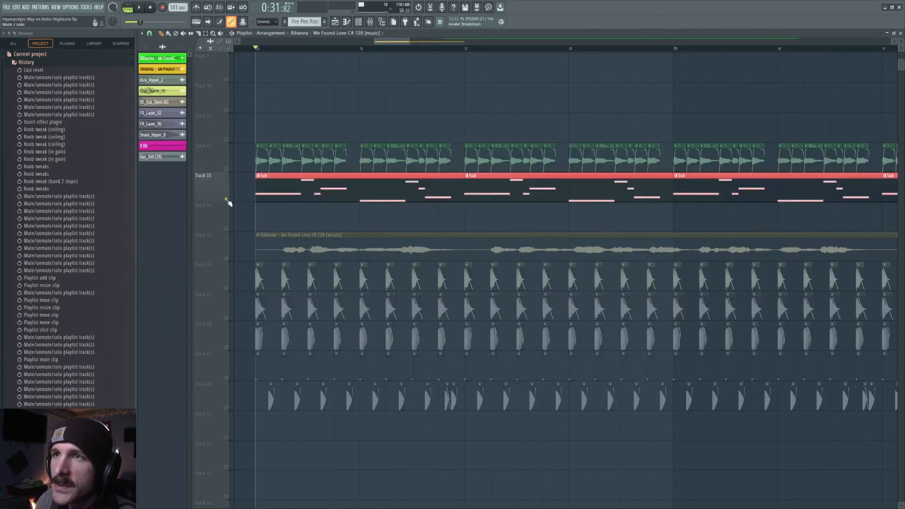
left_click(370, 22)
key("space")
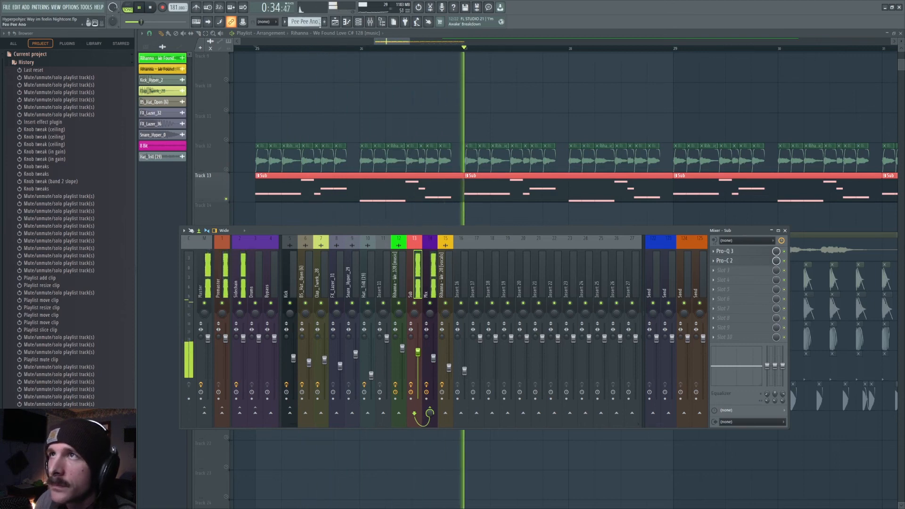
key("space")
Unmute playlist track 12 and audition the chopped Rihanna music together with the Sub
left_click(227, 172)
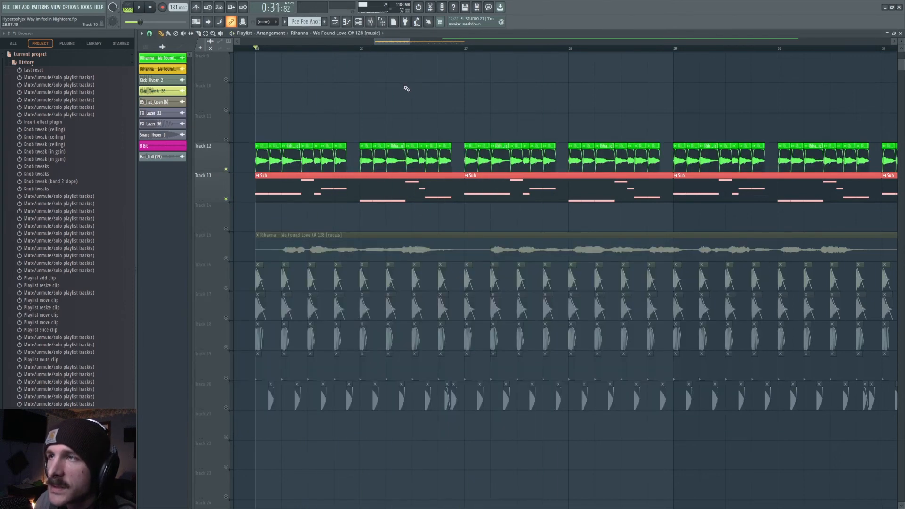
left_click(371, 22)
key("space")
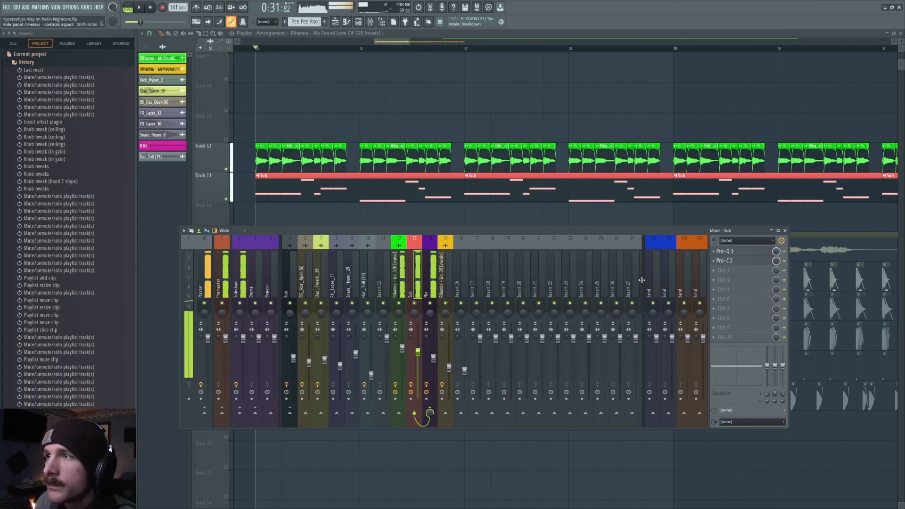
key("space")
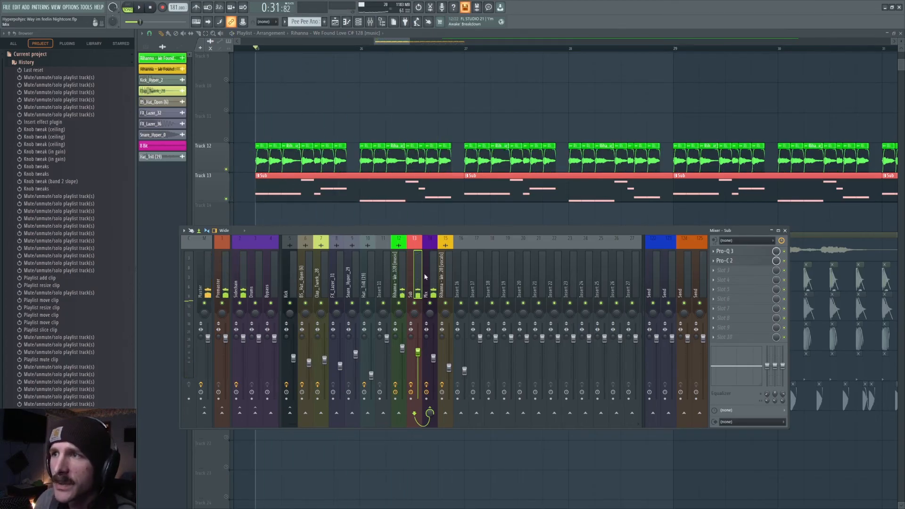
Open Pro-Q 3 on the Sub mixer track and audition the Sub against the Rihanna music spectrum
left_click(728, 252)
key("space")
key("space")
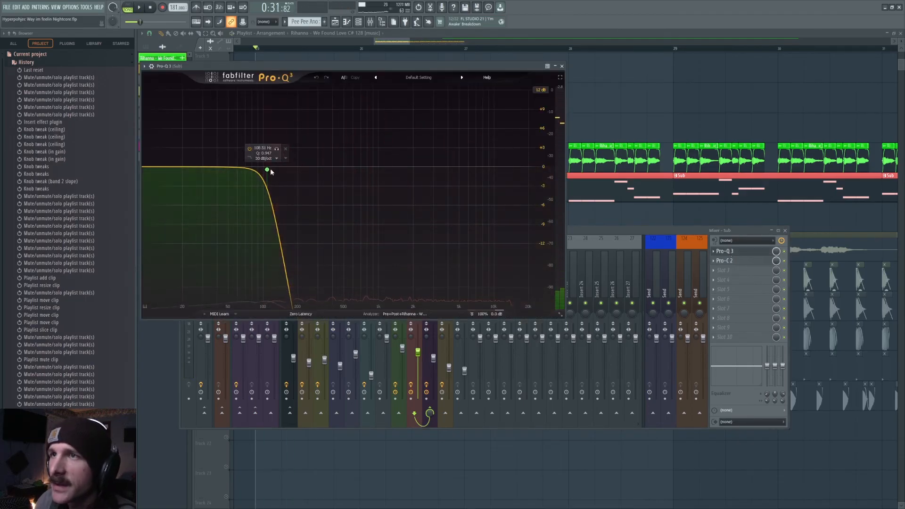
Try bypassing the high-cut band in the Sub's Pro-Q 3, audition the result, and undo the bypass
left_click(267, 170)
left_click(193, 267)
key("space")
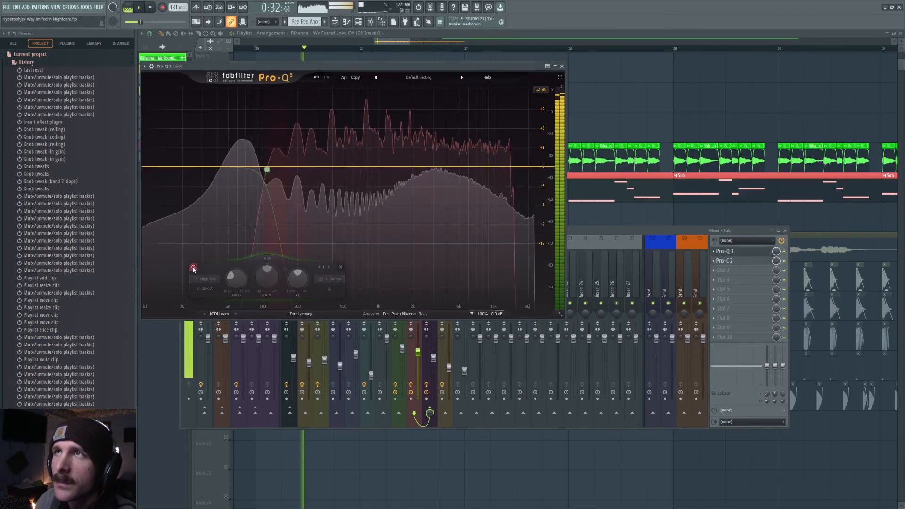
key("space")
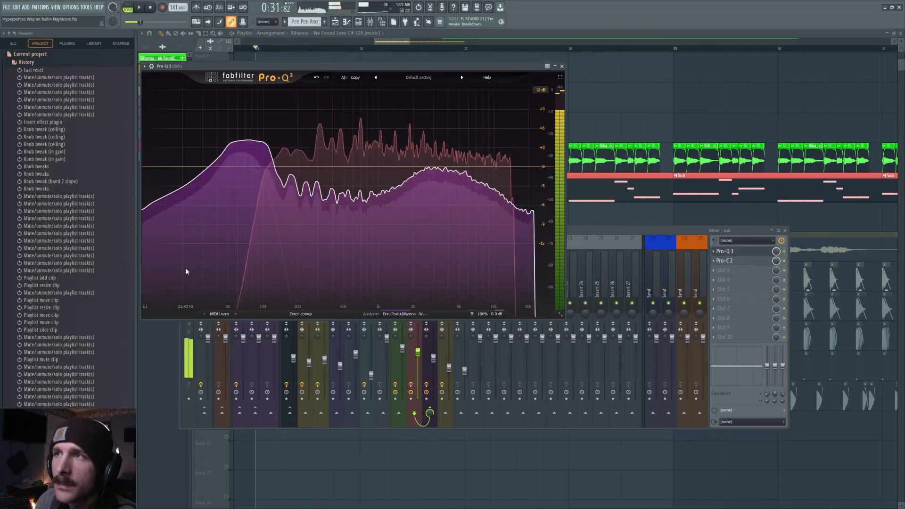
key("ctrl+z")
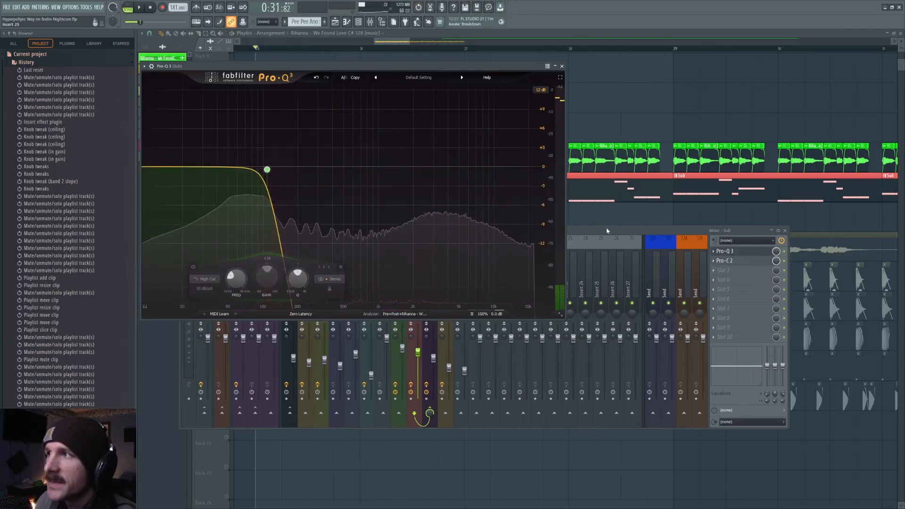
Examine the Sub and Mix tracks' effect chains, audition with the Mix track's Pro-Q 3 open, and return to the playlist
left_click(608, 231)
left_click(425, 276)
left_click(415, 276)
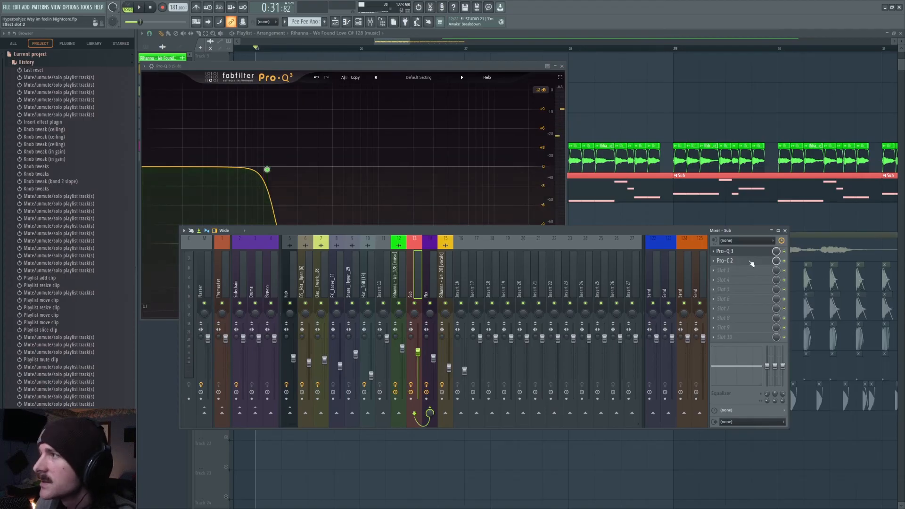
right_click(785, 270)
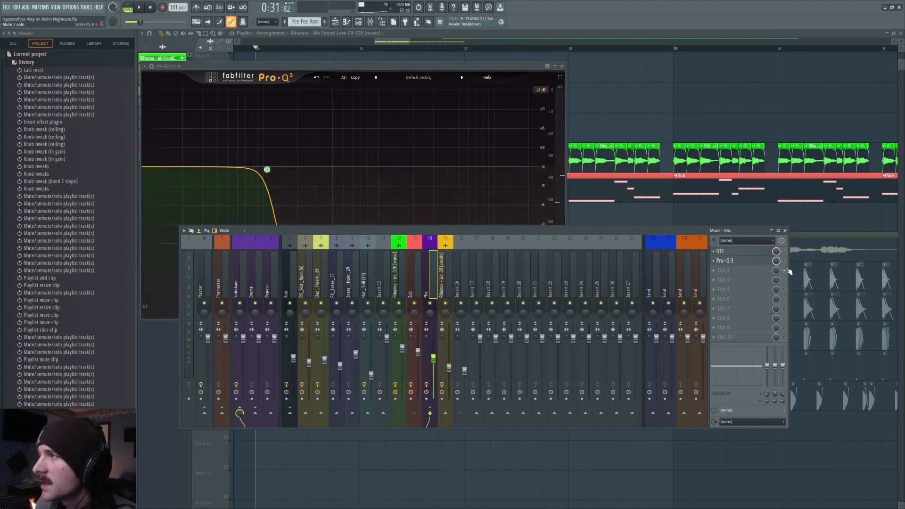
left_click(748, 262)
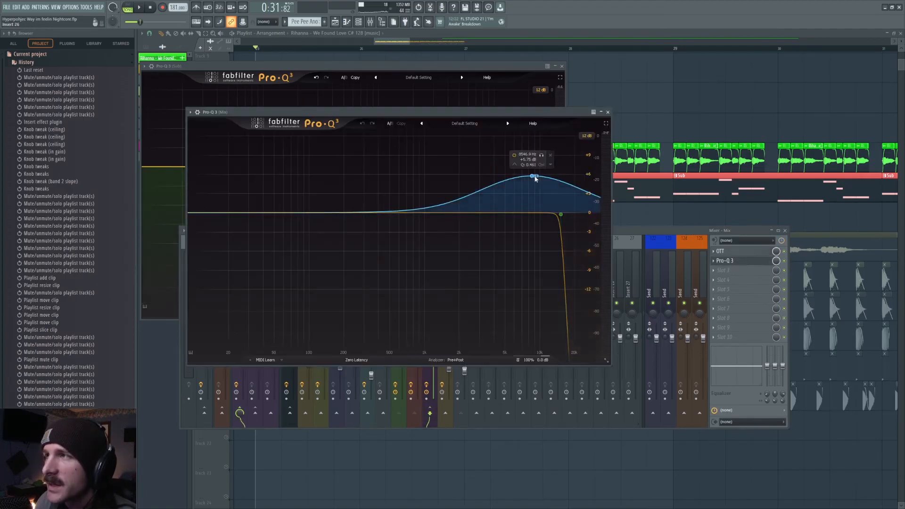
key("space")
key("space")
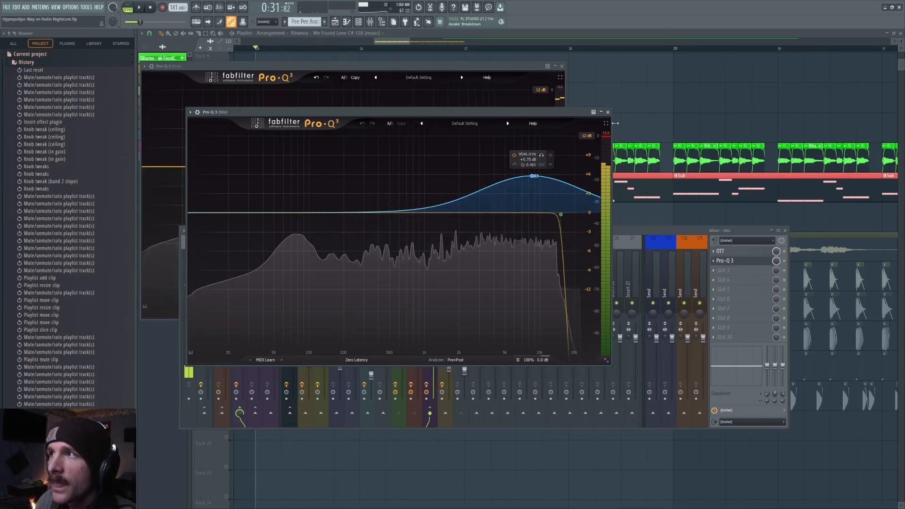
key("F5")
scroll(513, 50, "down", 7)
left_click_drag(446, 43, 477, 43)
scroll(477, 43, "down", 3)
scroll(398, 54, "up", 4)
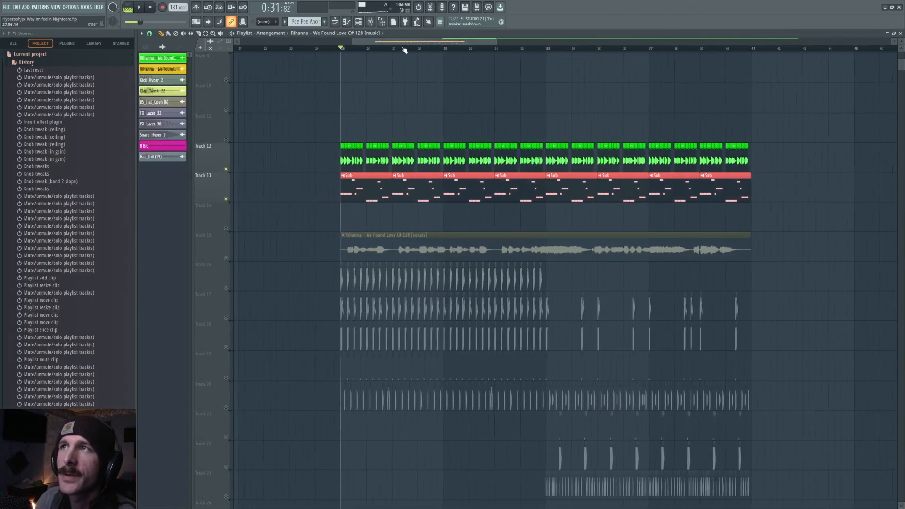
scroll(357, 49, "up", 3)
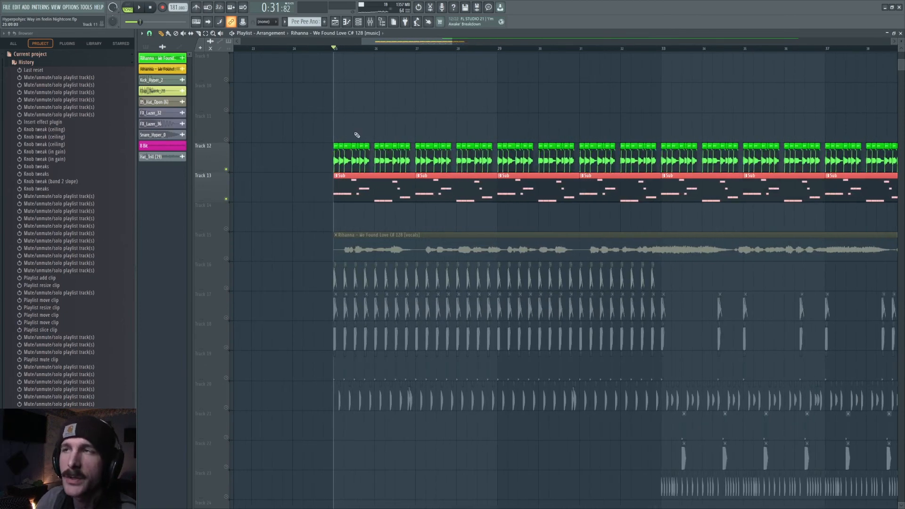
scroll(353, 55, "up", 4)
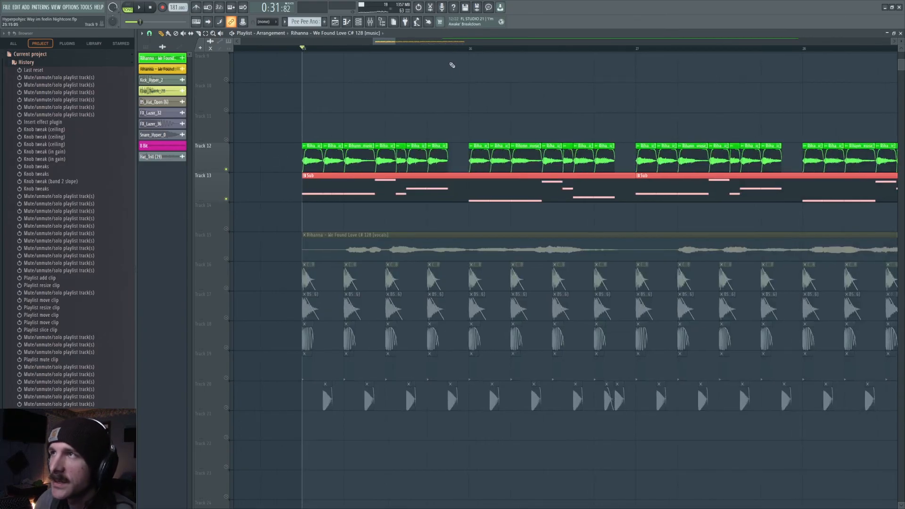
Mute the Sub pattern on playlist track 13 across the Rihanna arrangement
scroll(448, 52, "down", 5)
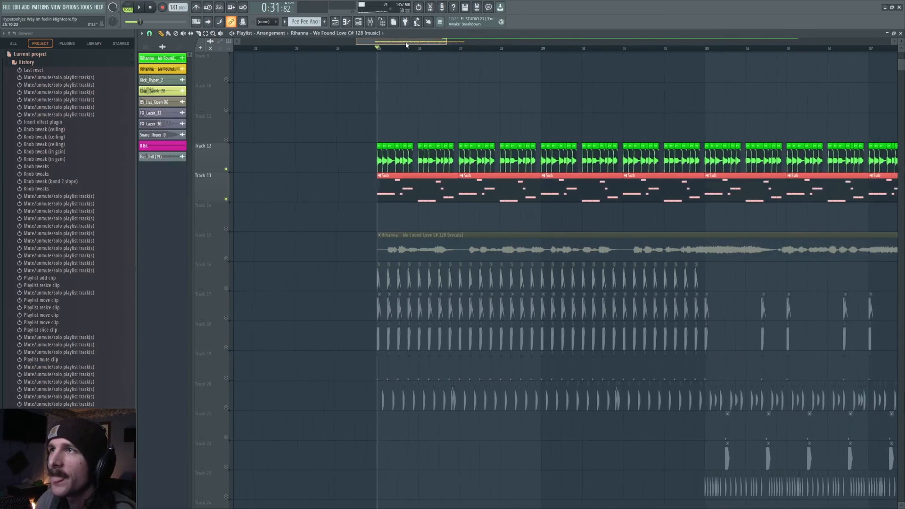
scroll(482, 55, "down", 3)
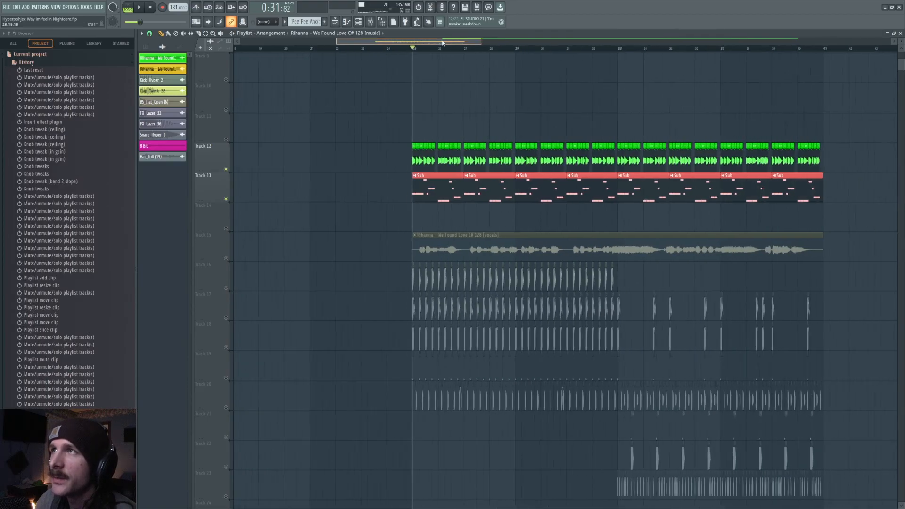
left_click(231, 172)
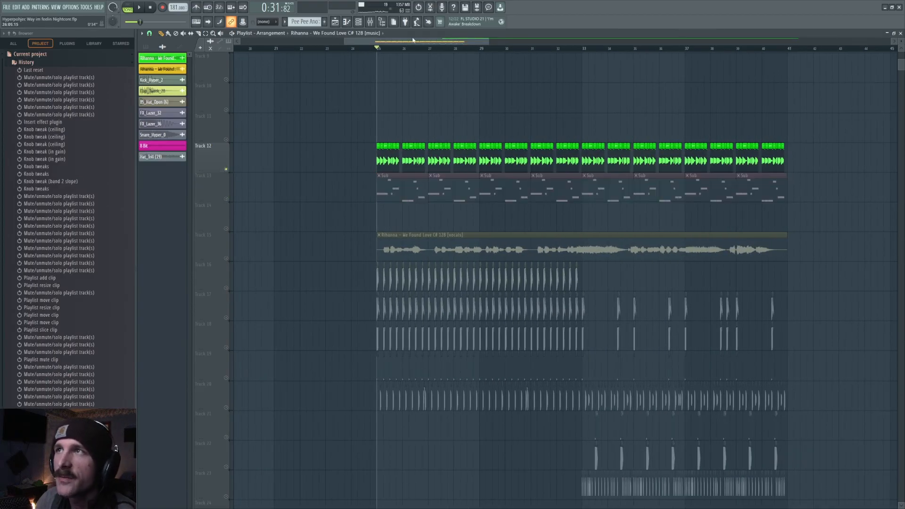
scroll(402, 52, "up", 3)
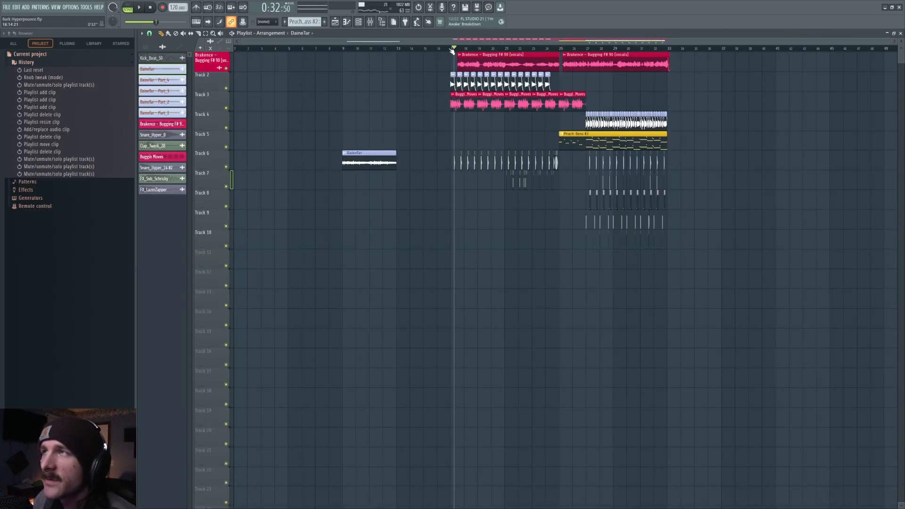
Audition the unchopped DaineTar clip on track 6 from bar 9 and delete it from the playlist
scroll(417, 45, "up", 2)
left_click(305, 49)
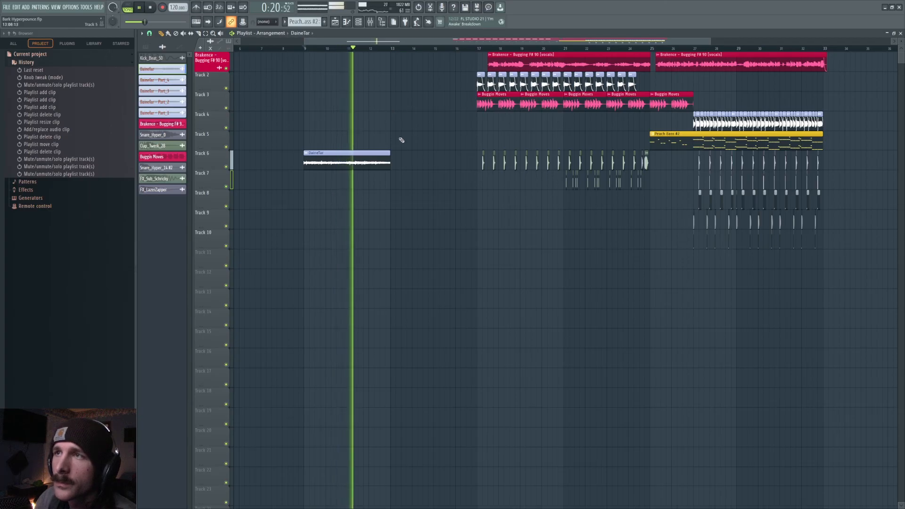
right_click(376, 161)
key("space")
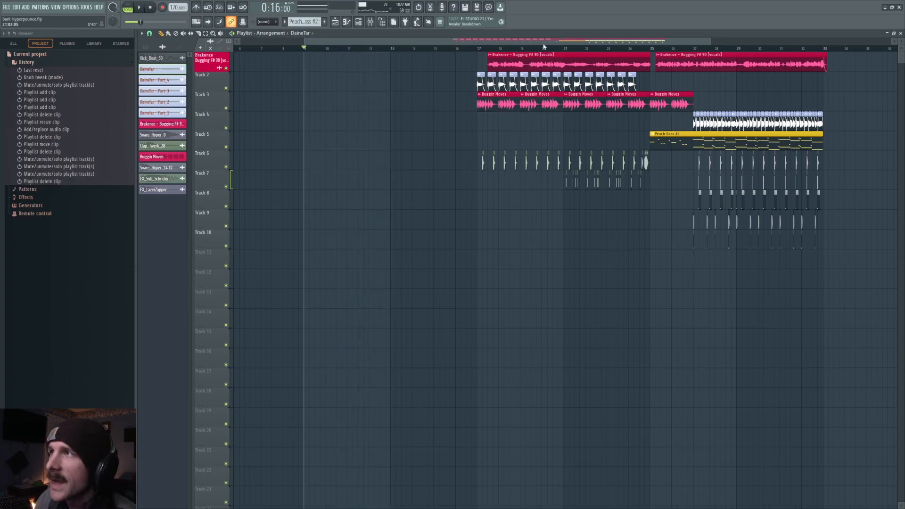
Solo the DaineTar chops on track 2 and audition them from bar 17
left_click(478, 49)
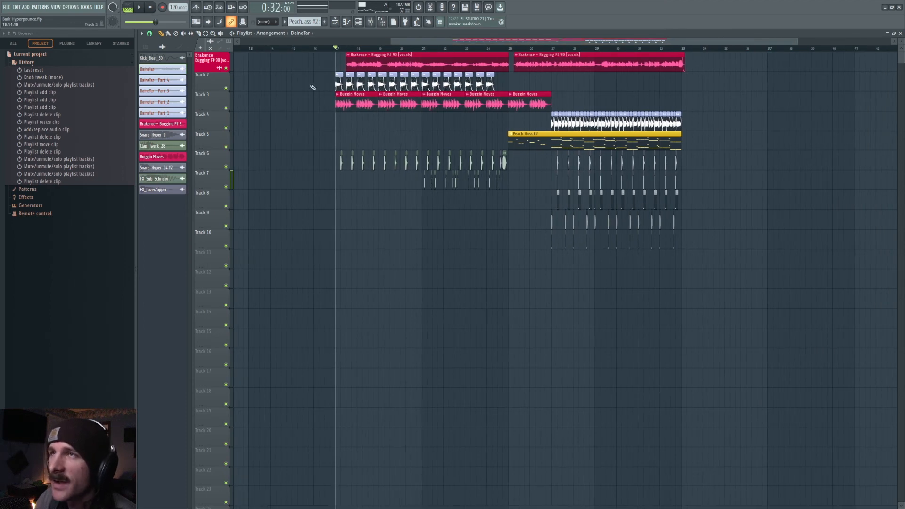
right_click(227, 89)
key("space")
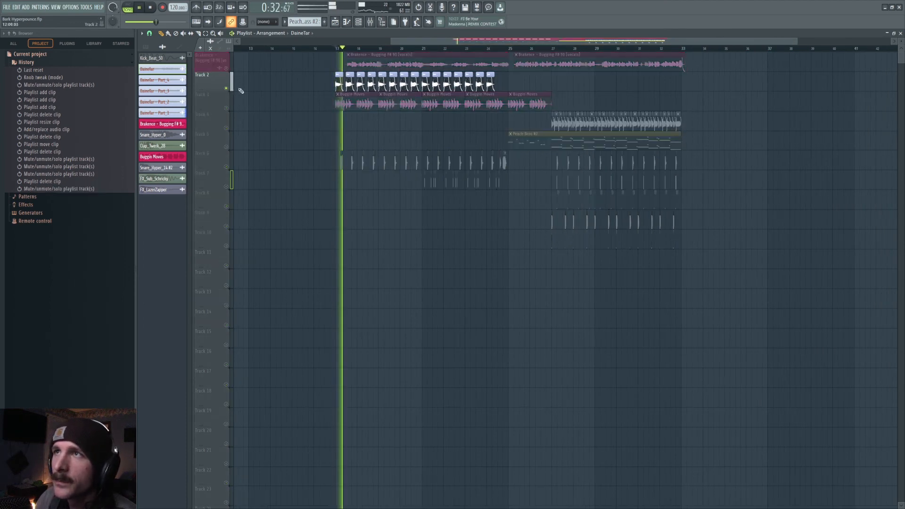
key("space")
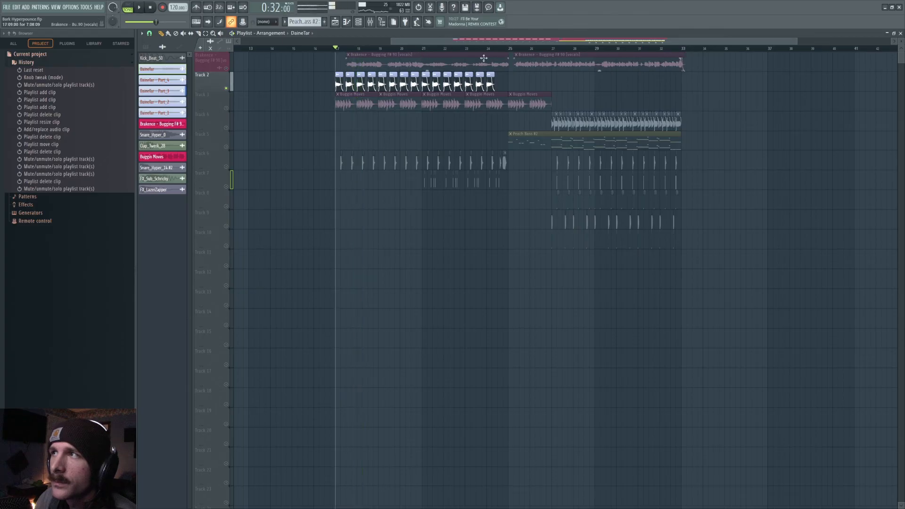
Solo the denser DaineTar chops on track 4 and audition them from bar 27
right_click(227, 128)
key("space")
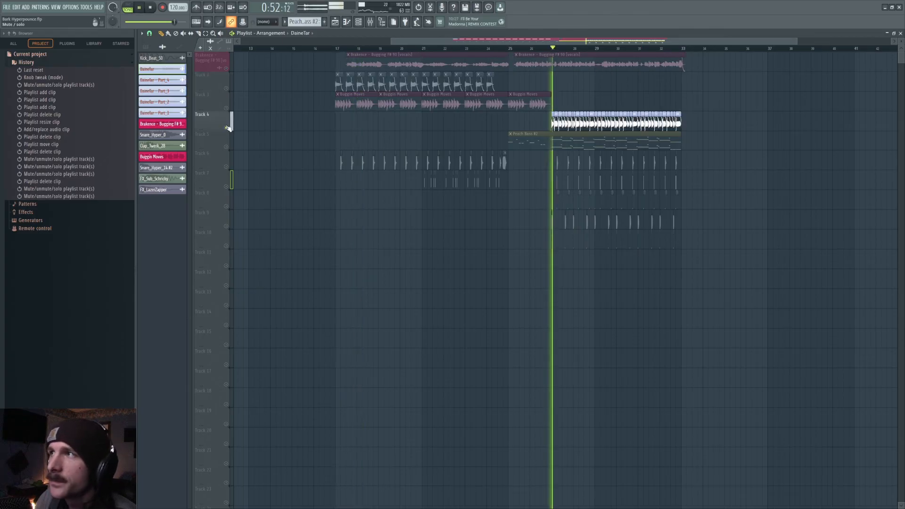
left_click_drag(471, 41, 520, 43)
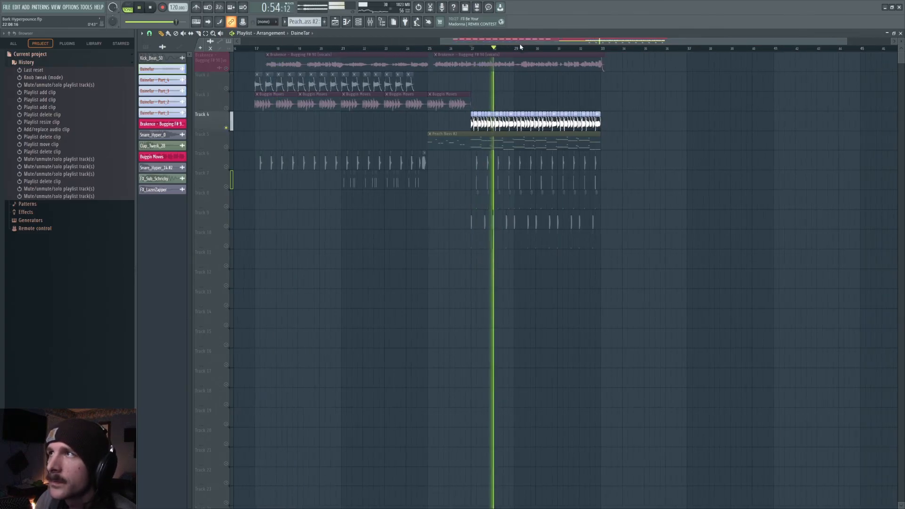
scroll(526, 49, "up", 5)
key("space")
scroll(519, 47, "down", 5)
Bring all muted playlist tracks back in and audition the arrangement through the Peach Bass #2 section
right_click(226, 89)
right_click(226, 89)
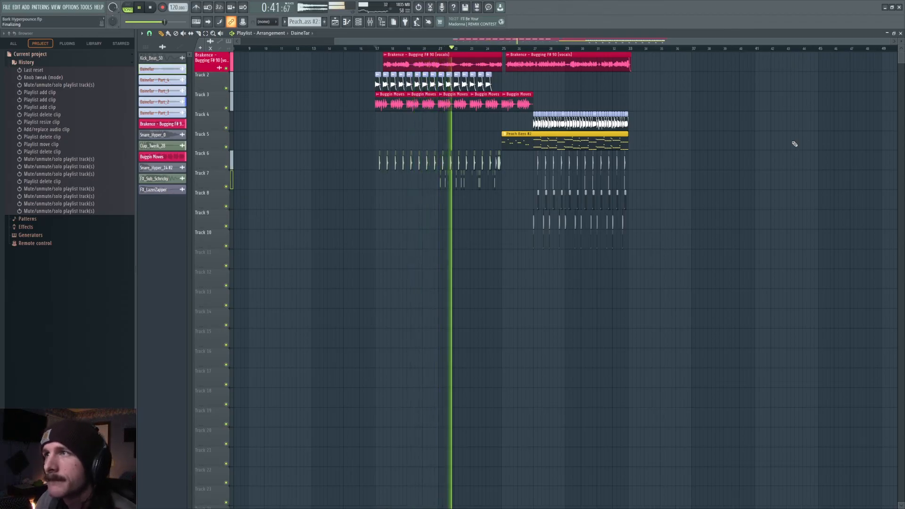
scroll(509, 53, "up", 5)
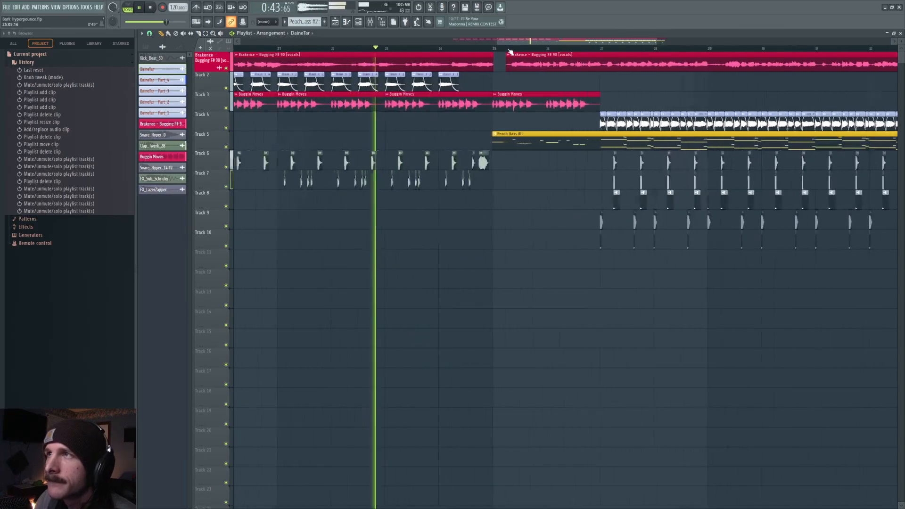
scroll(537, 40, "down", 5)
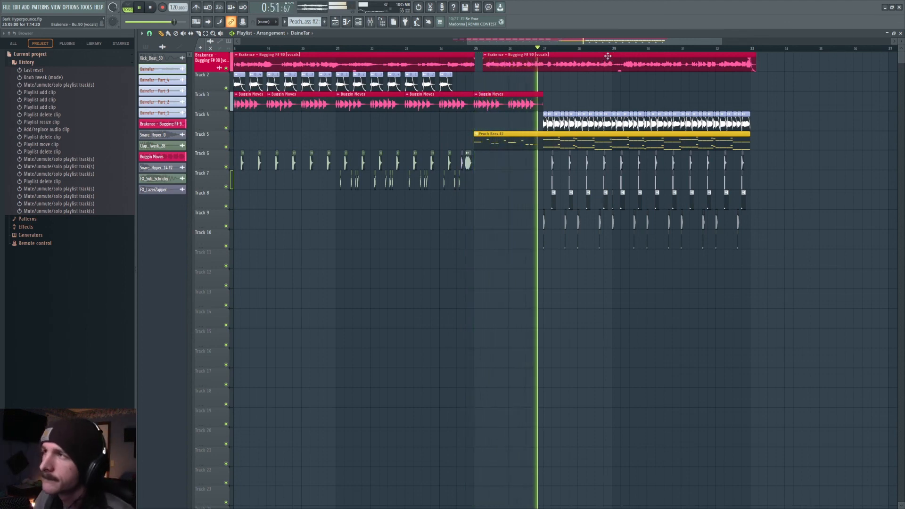
left_click_drag(604, 43, 663, 42)
scroll(610, 43, "down", 2)
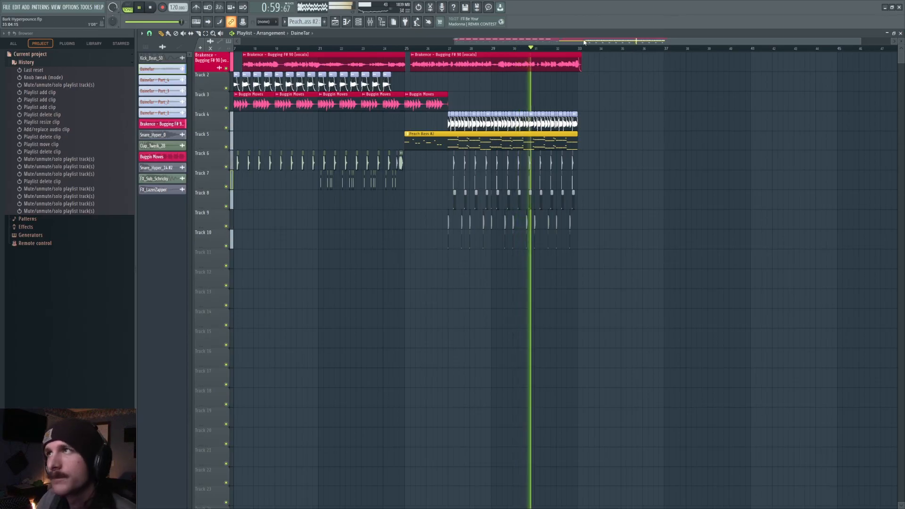
left_click_drag(588, 42, 597, 43)
scroll(599, 46, "up", 2)
scroll(600, 49, "up", 2)
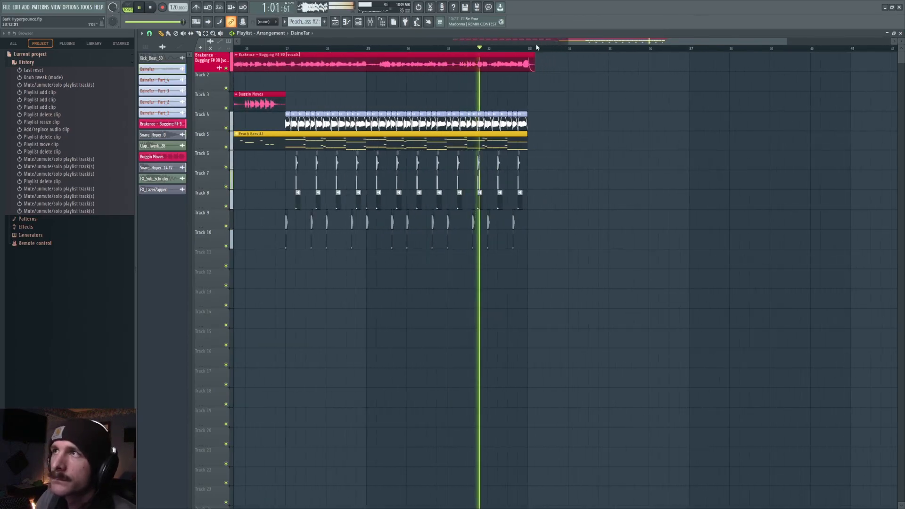
key("space")
Solo the chops on track 4 and toggle the Peach Bass #2 on track 5 to compare them from bar 27
left_click(227, 68)
right_click(227, 129)
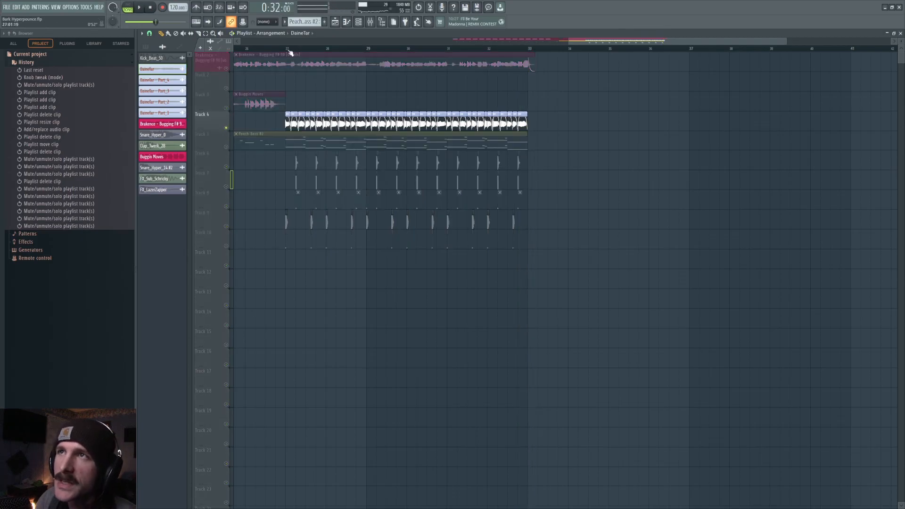
left_click(227, 147)
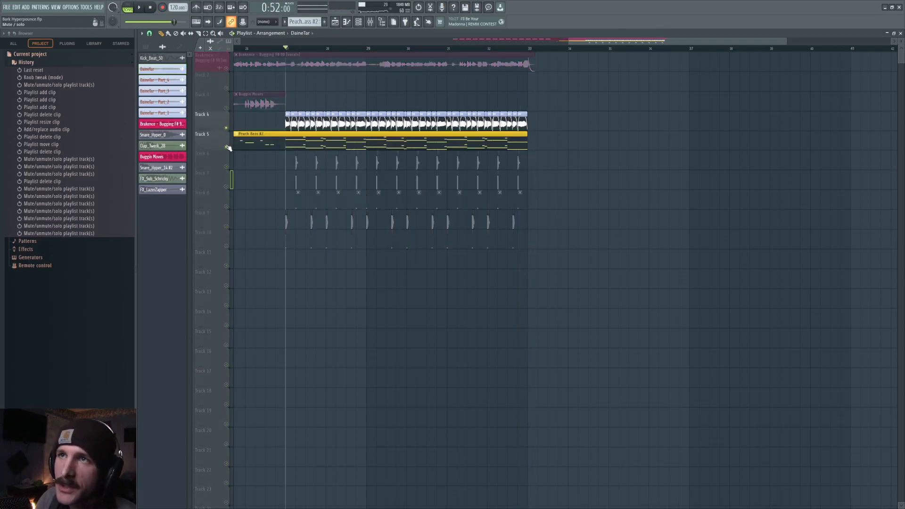
left_click(227, 147)
key("space")
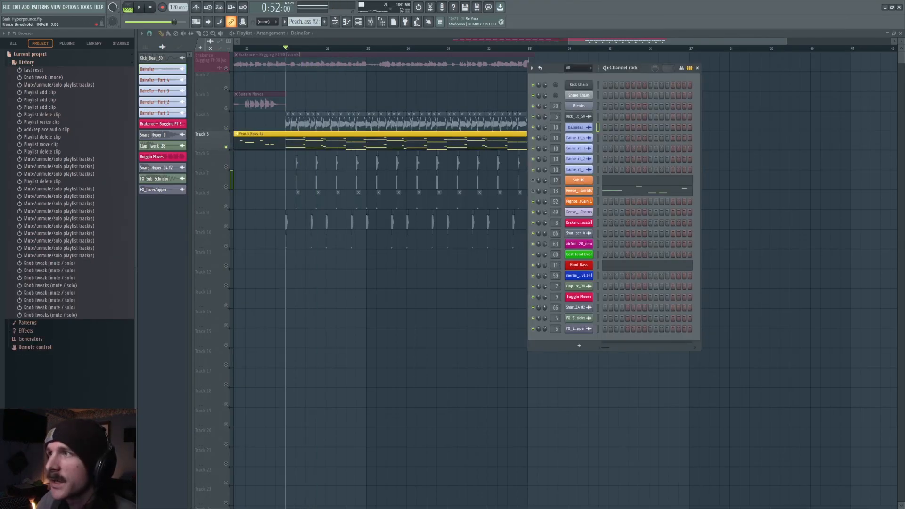
Audition the soloed Peach Bass #2 repeatedly, checking its layers' stereo image with the Wave Candy display beside the Channel rack
key("space")
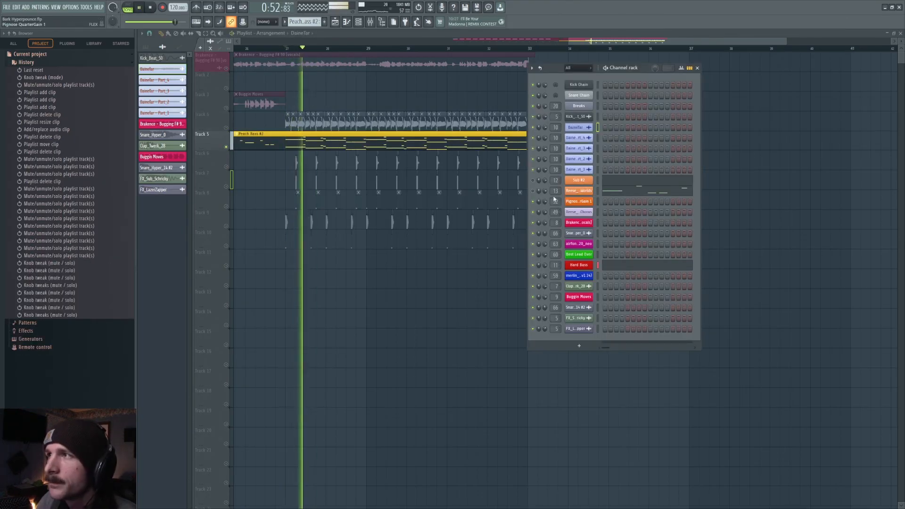
key("space")
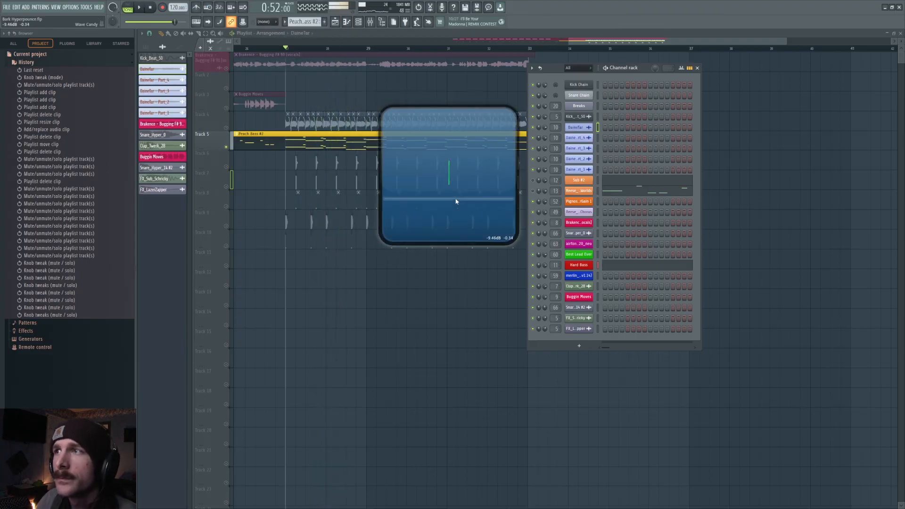
left_click_drag(456, 202, 459, 198)
key("space")
key("space")
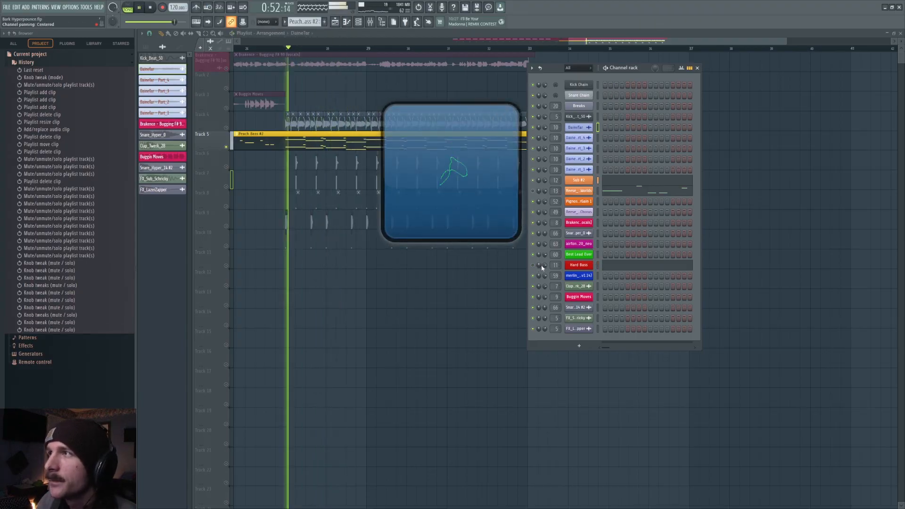
key("space")
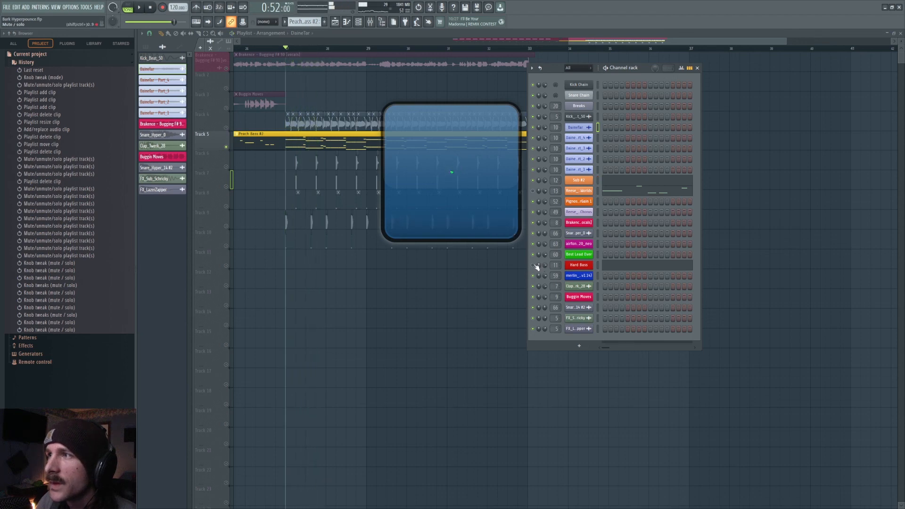
Unmute track 4 and audition its chops together with the Peach Bass #2 in Wave Candy
left_click(227, 128)
key("space")
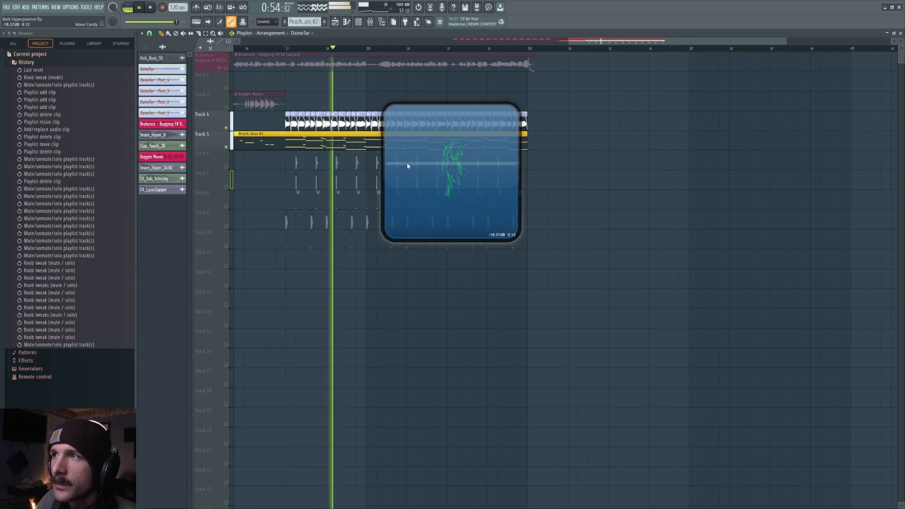
key("space")
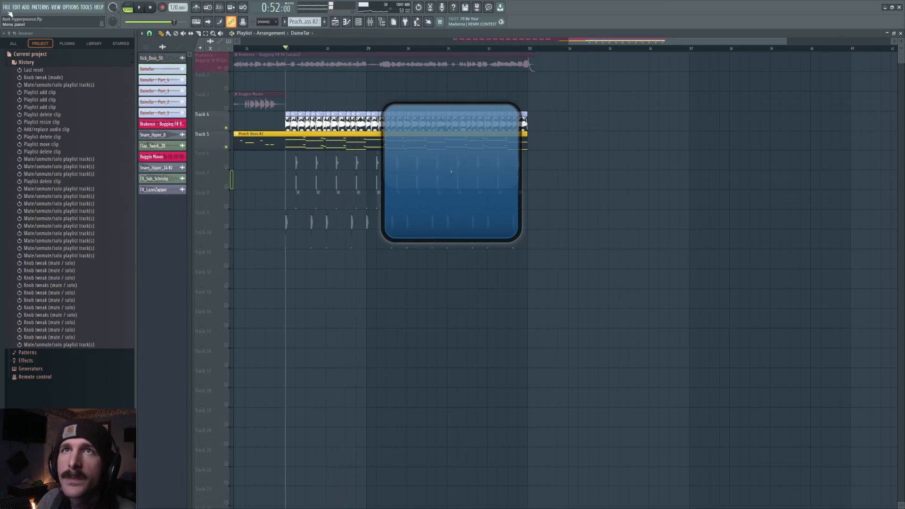
Open the project "Hyperpounce 203 Gmaj Rhianna Paramore" from the Hyperpounce Examples folder
left_click(7, 7)
left_click(28, 31)
left_click(473, 276)
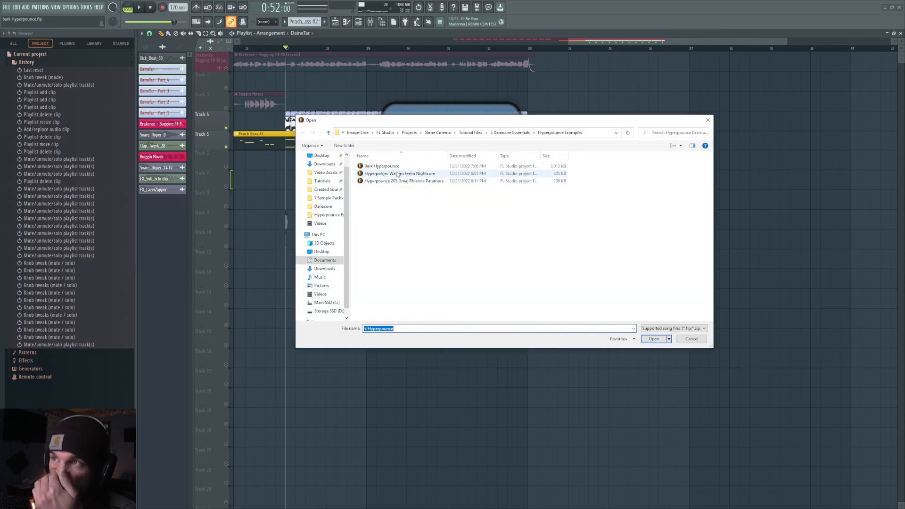
left_click(653, 339)
Audition the unchopped Fall Out Boy sample, then solo its chops on track 6 and play them from bar 1
key("space")
key("space")
right_click(227, 167)
scroll(280, 51, "up", 4)
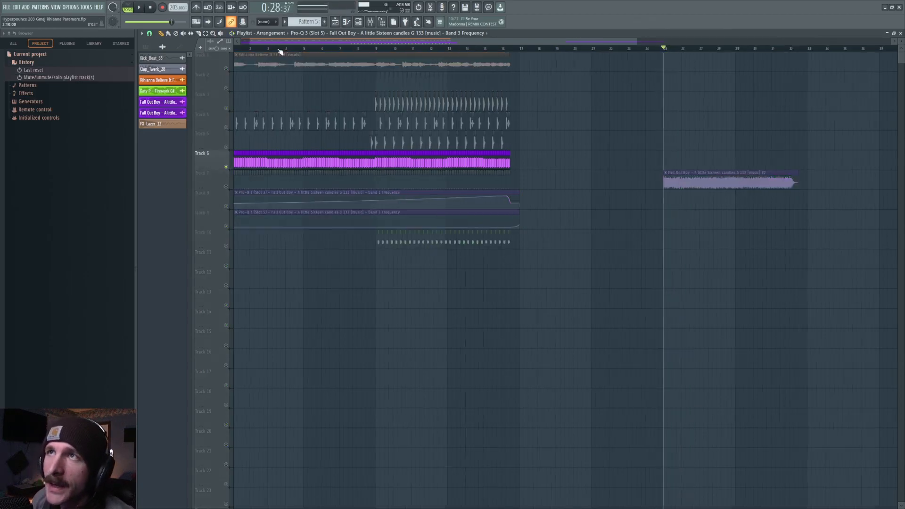
left_click(235, 49)
key("space")
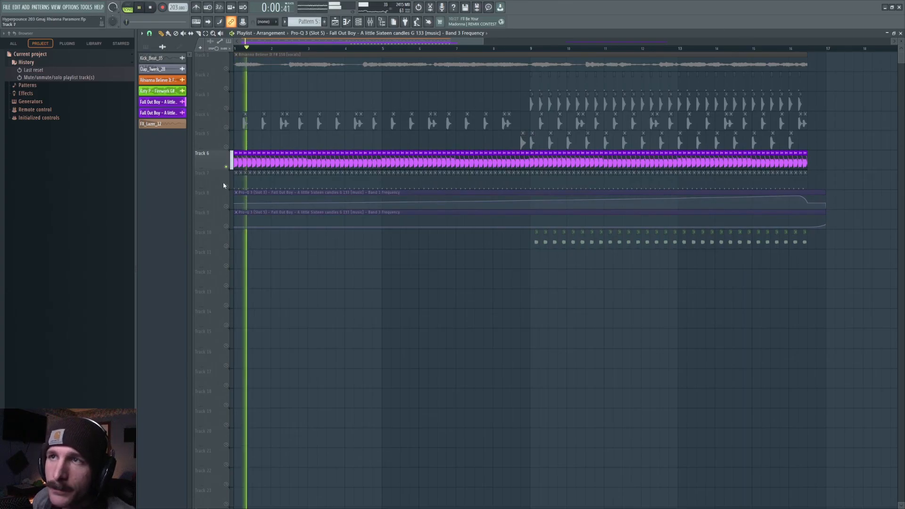
Unmute the two Pro-Q 3 frequency automation clips on tracks 8 and 9 during playback, then mute both again
left_click(226, 207)
left_click(226, 226)
left_click(227, 226)
left_click(227, 207)
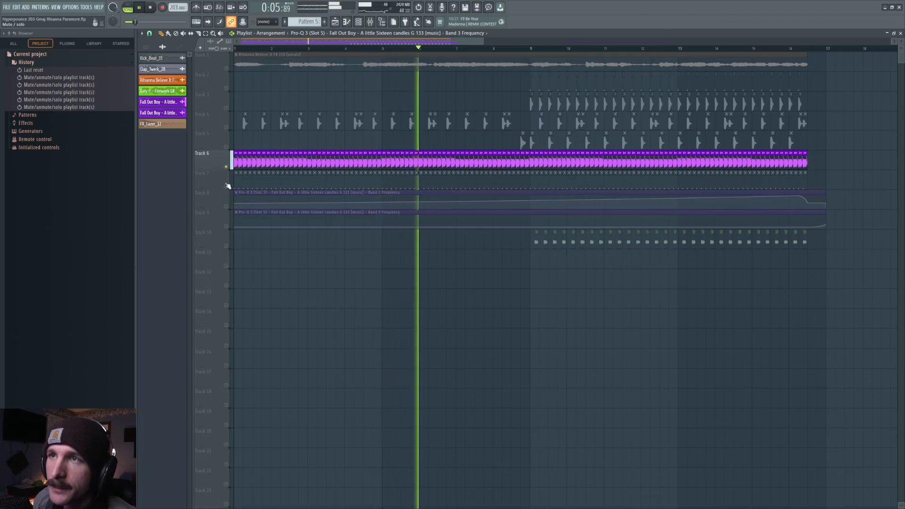
Solo track 7 briefly, restore all playlist tracks, and audition the full arrangement to its end
right_click(227, 186)
right_click(226, 186)
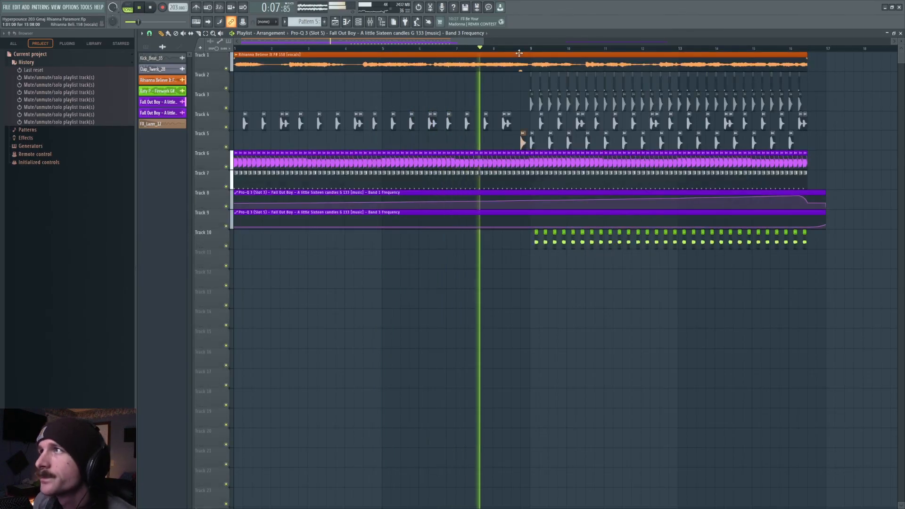
scroll(519, 52, "down", 3)
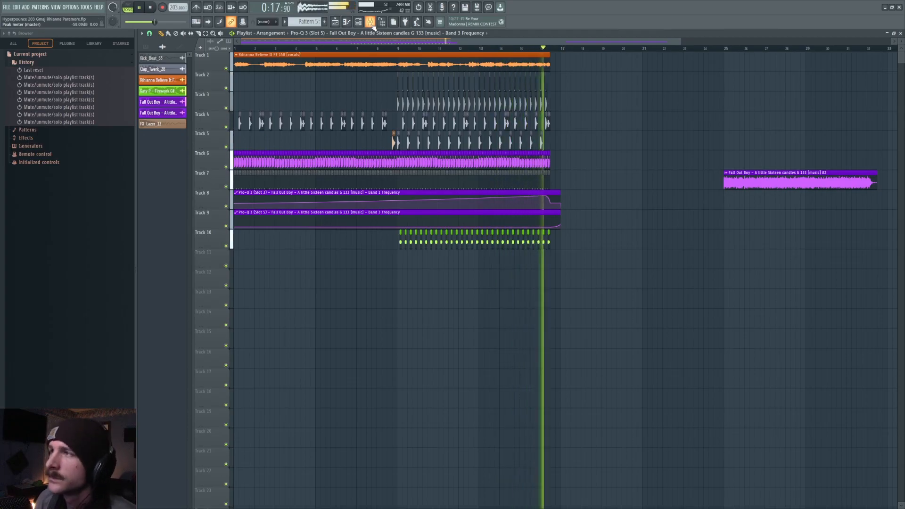
key("space")
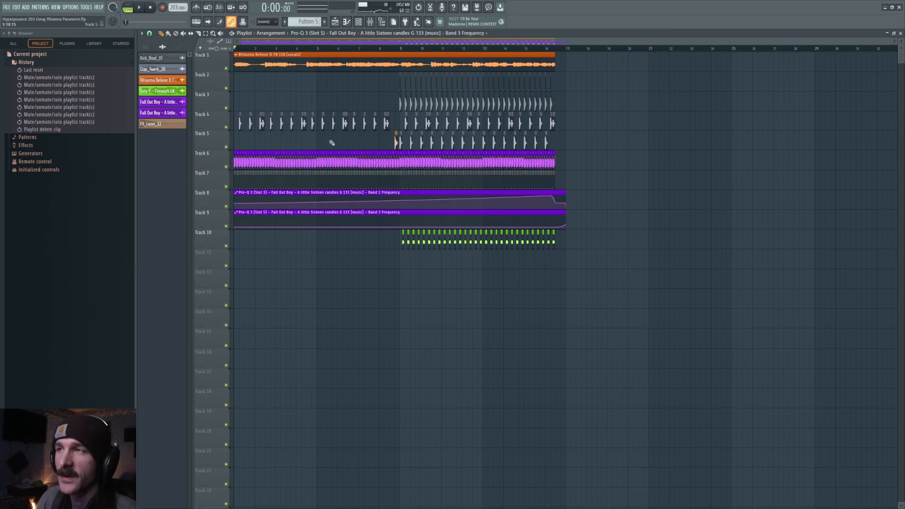
scroll(327, 49, "up", 5)
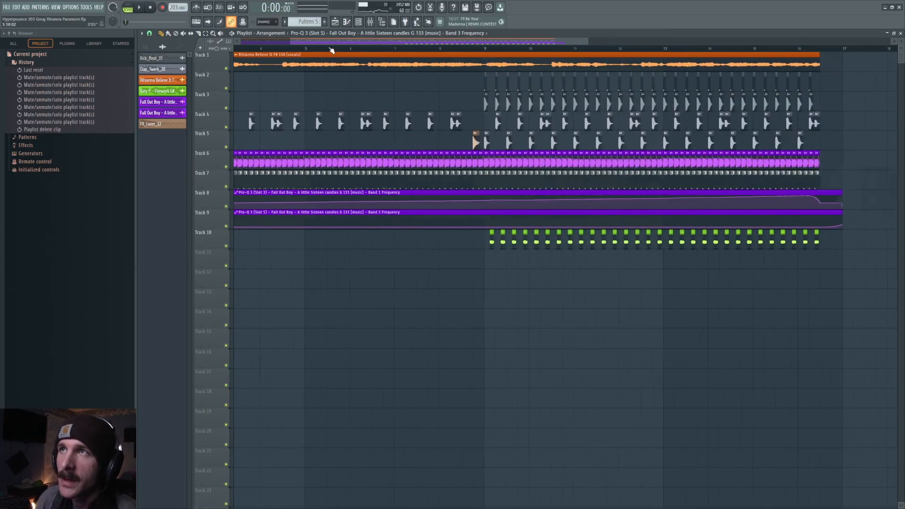
left_click_drag(335, 43, 255, 44)
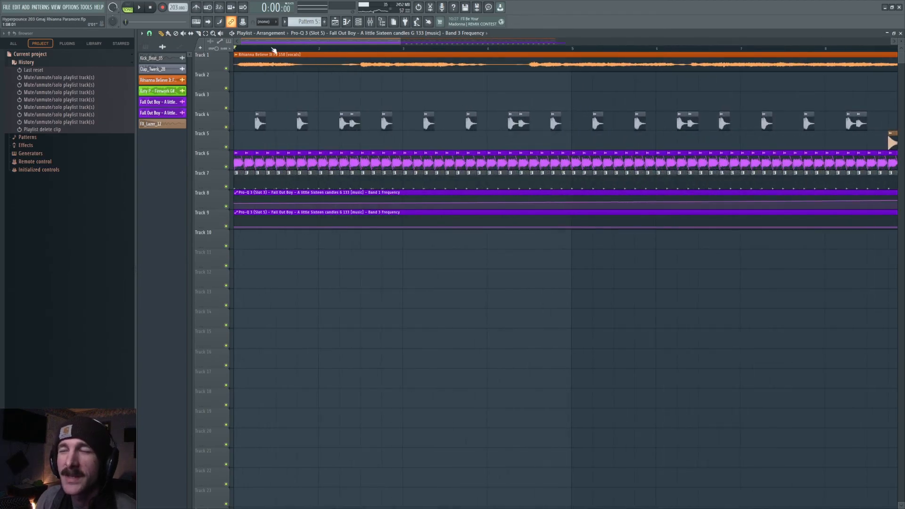
scroll(273, 49, "down", 6)
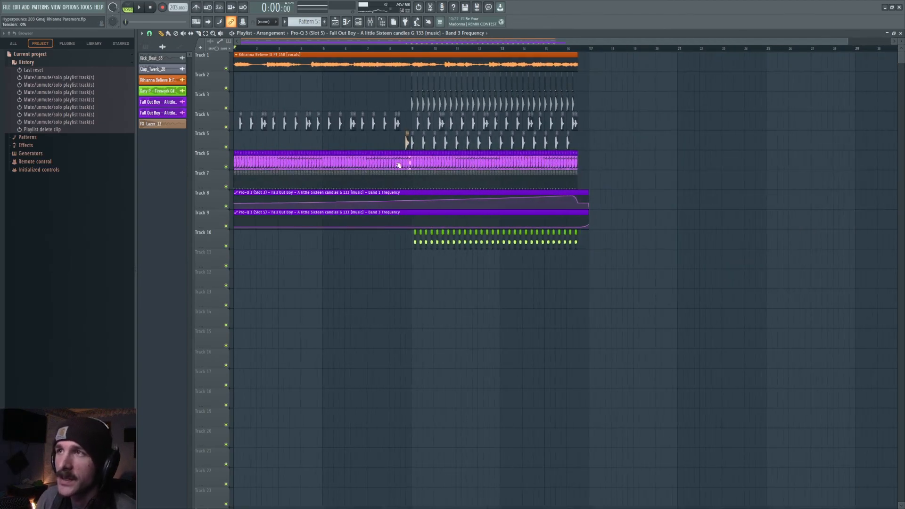